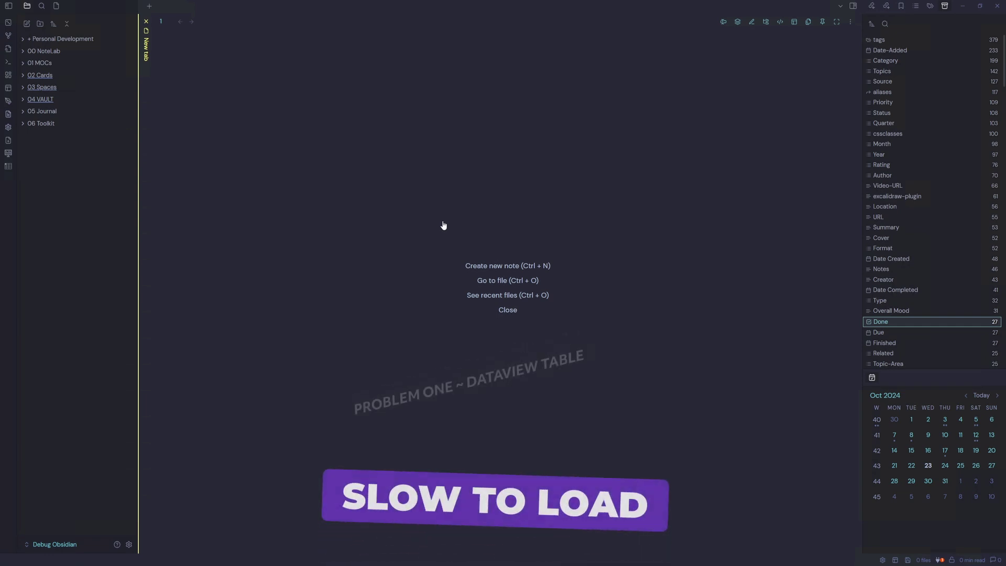
In the 04 VAULT note, filter the vault results by YouTube and reset the filter to None
left_click(46, 100)
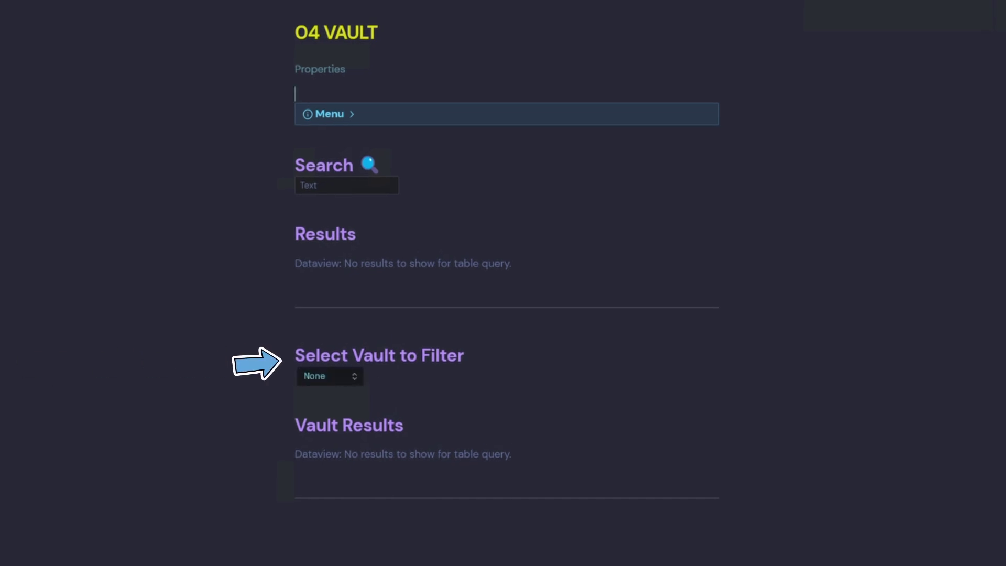
left_click(317, 372)
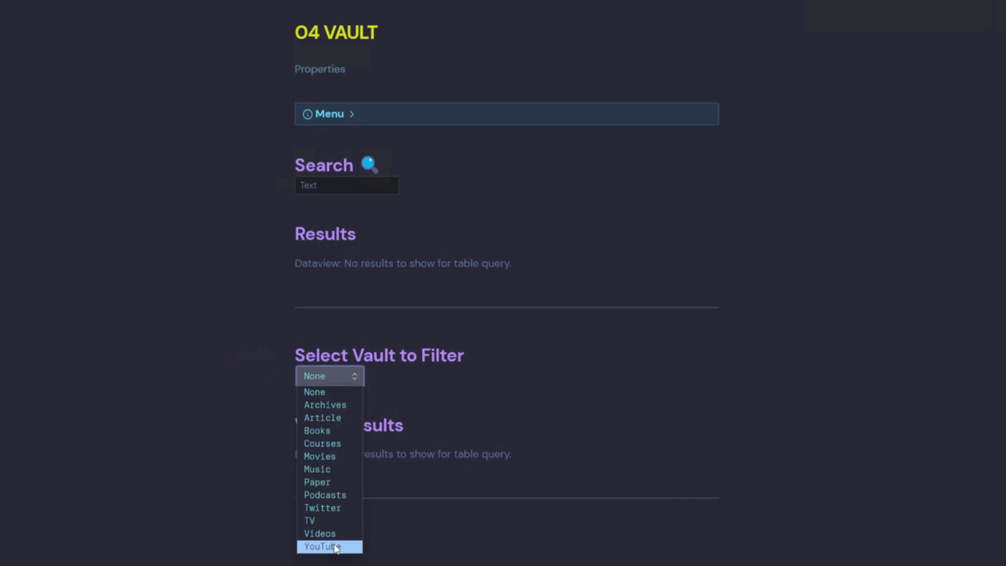
left_click(322, 547)
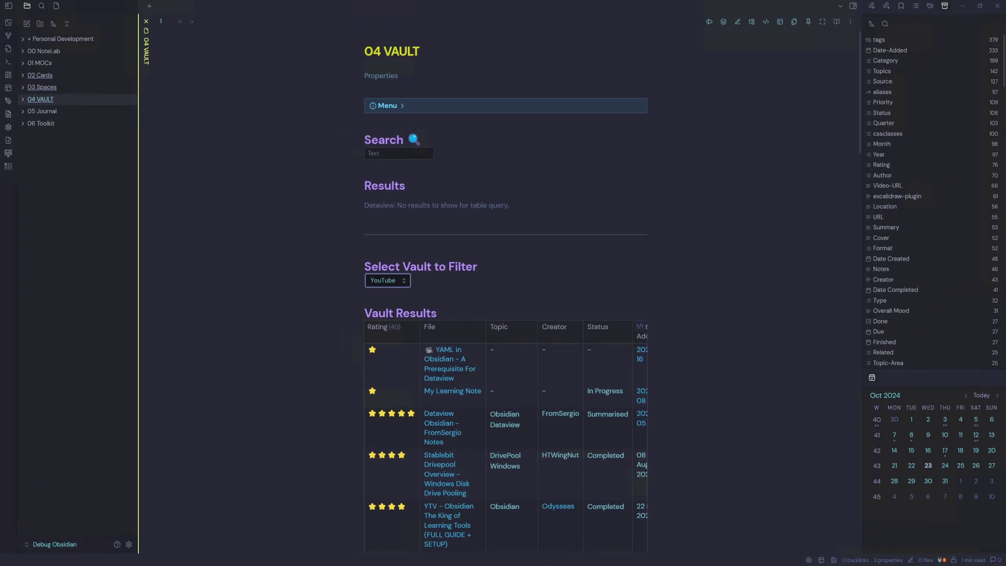
left_click(387, 287)
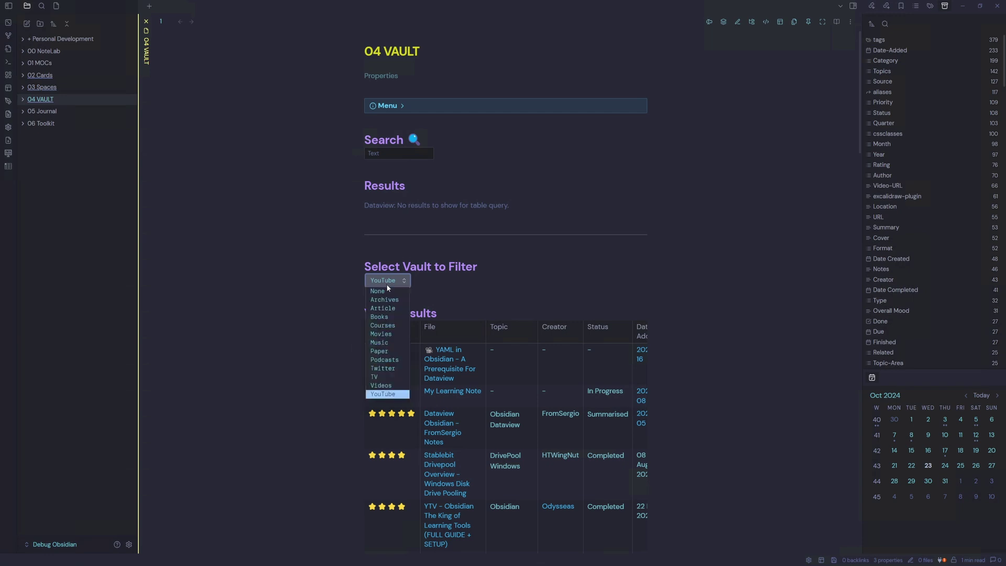
left_click(389, 292)
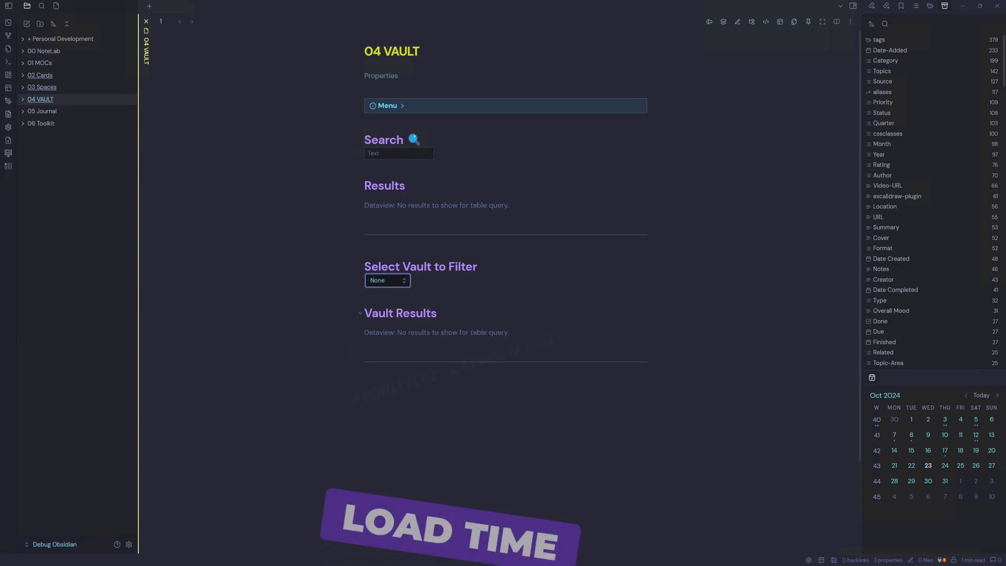
Expand the 04 VAULT folder, open its YouTube note and follow the link to YouTube Video Clips
left_click(27, 100)
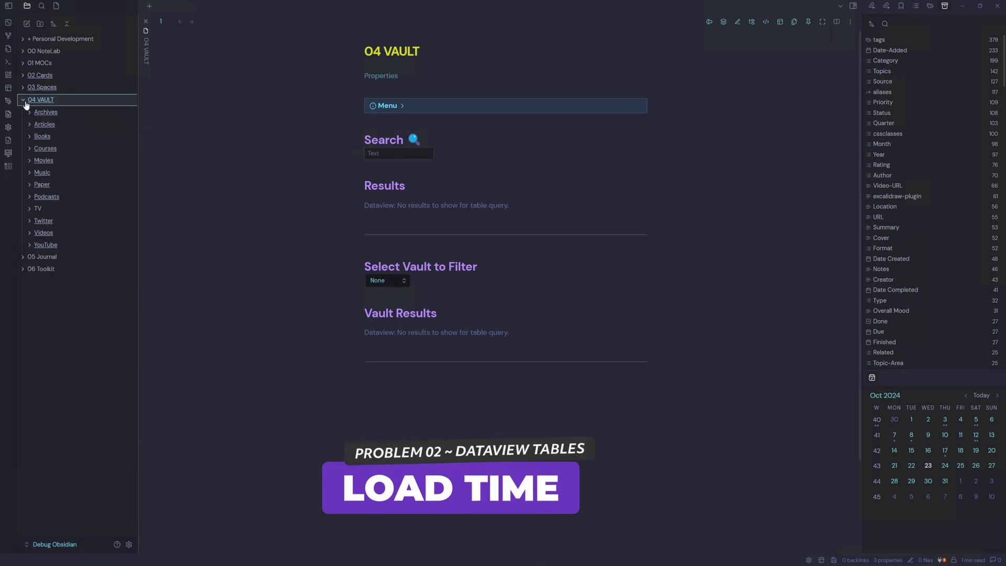
left_click(54, 247)
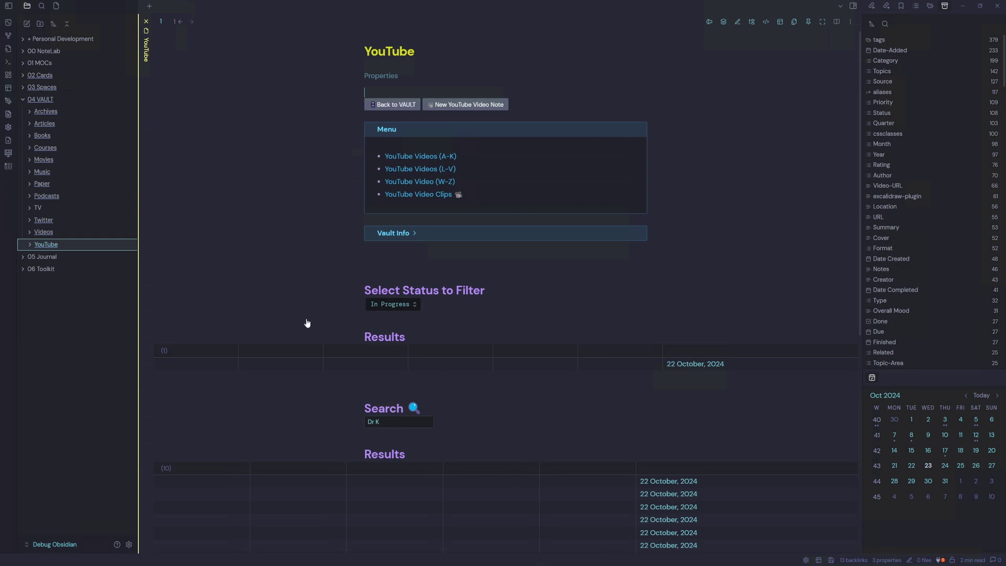
left_click(429, 195)
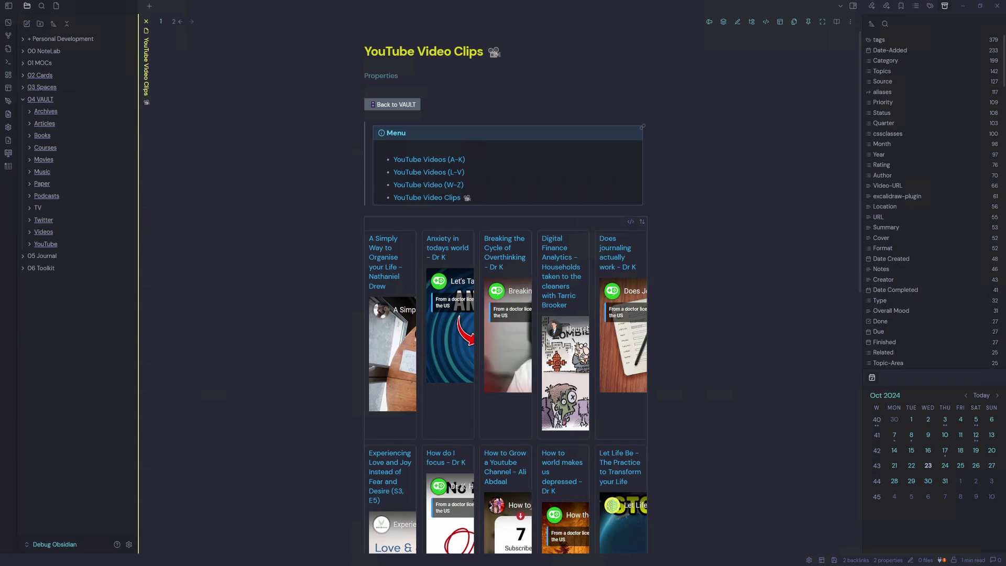
Open the developer console and clear its logged messages
key("ctrl+shift+i")
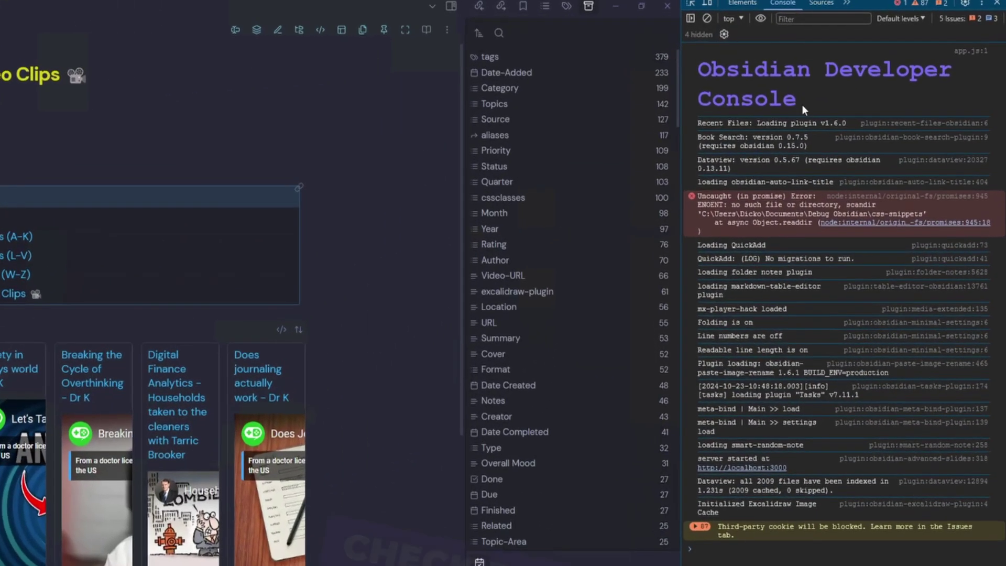
left_click(765, 551)
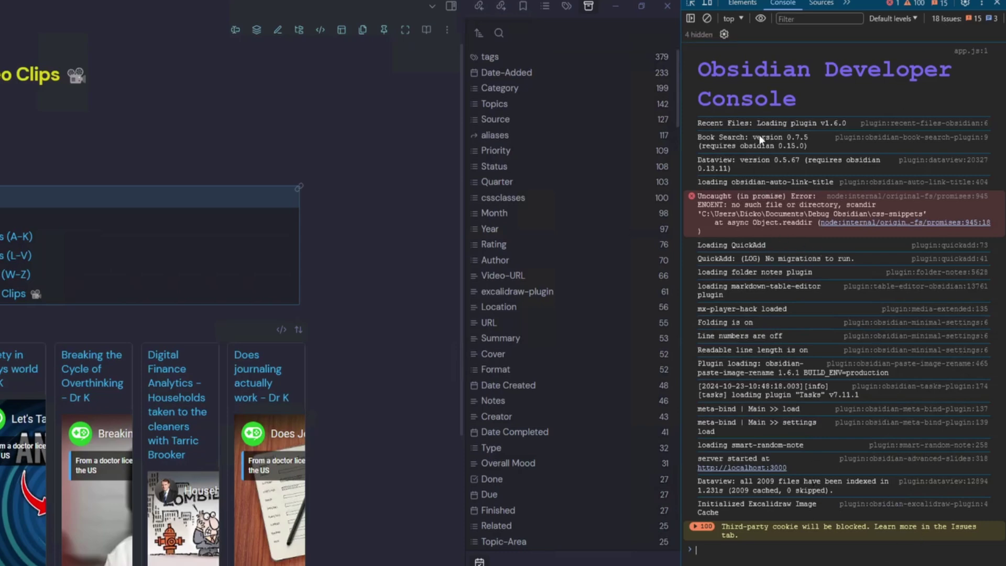
left_click(707, 19)
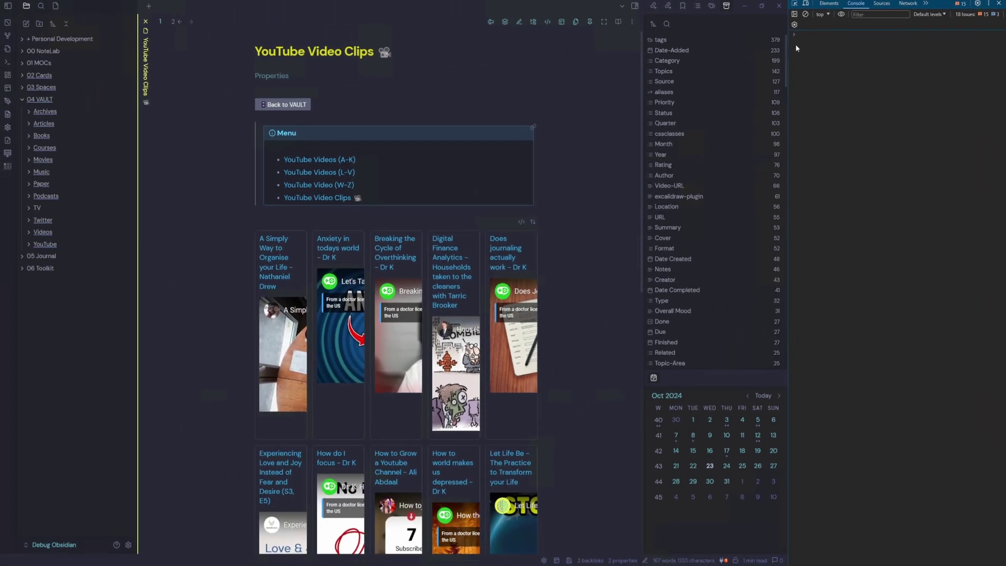
Return to the 04 VAULT note and filter the vault results by YouTube
left_click(78, 99)
left_click(292, 283)
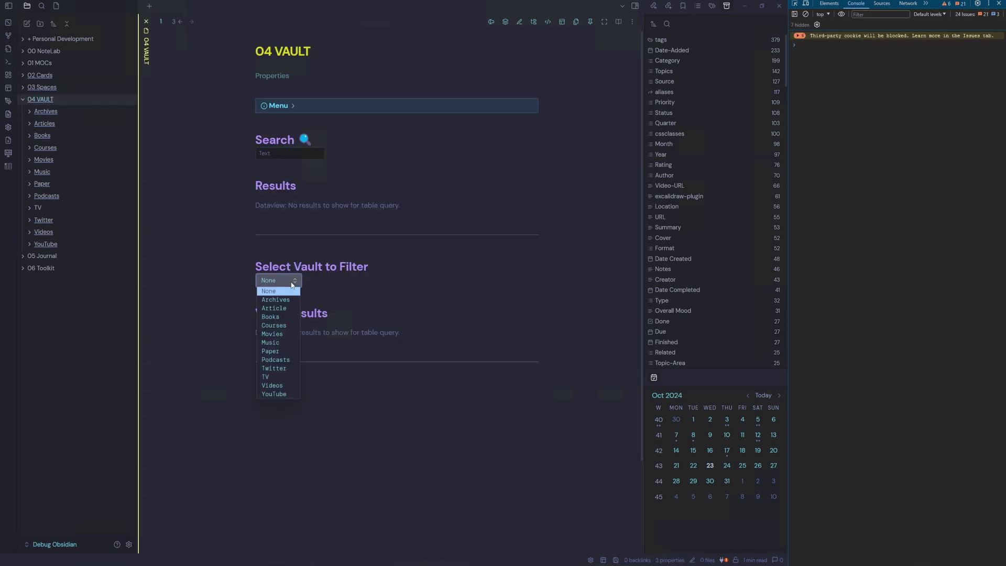
left_click(274, 394)
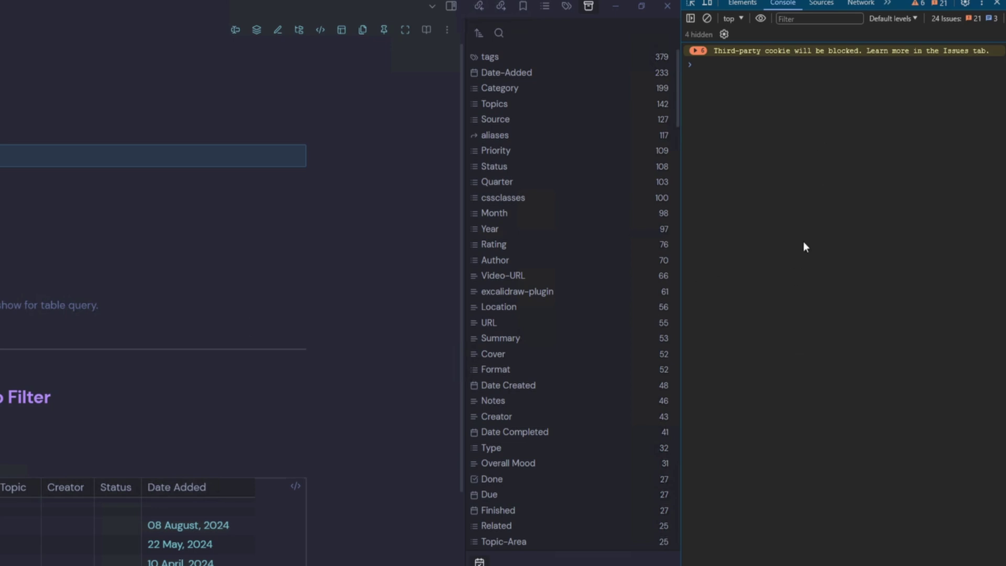
Show the Issues list in the developer tools, close it, and hide the developer tools
key("Escape")
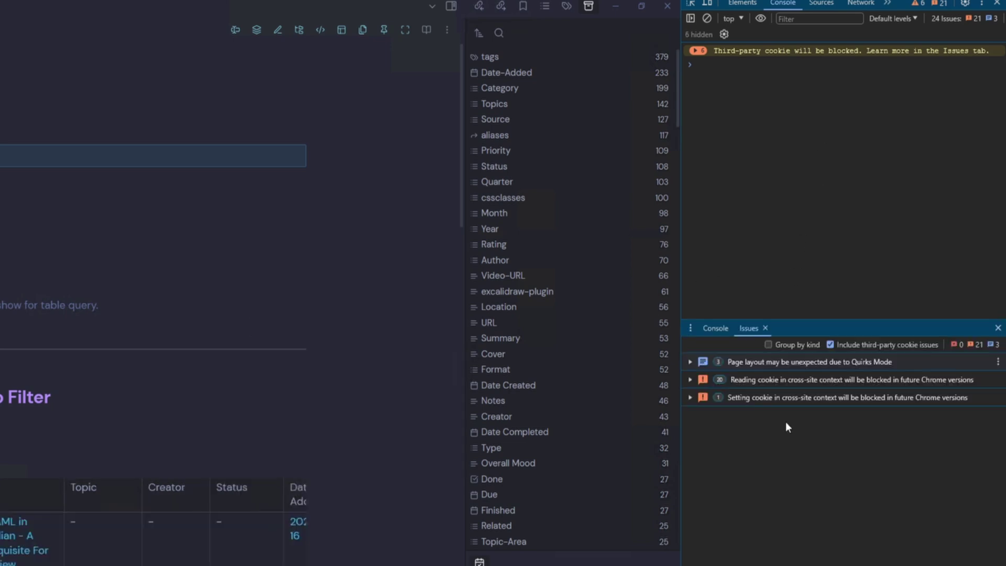
left_click(765, 328)
key("ctrl+shift+i")
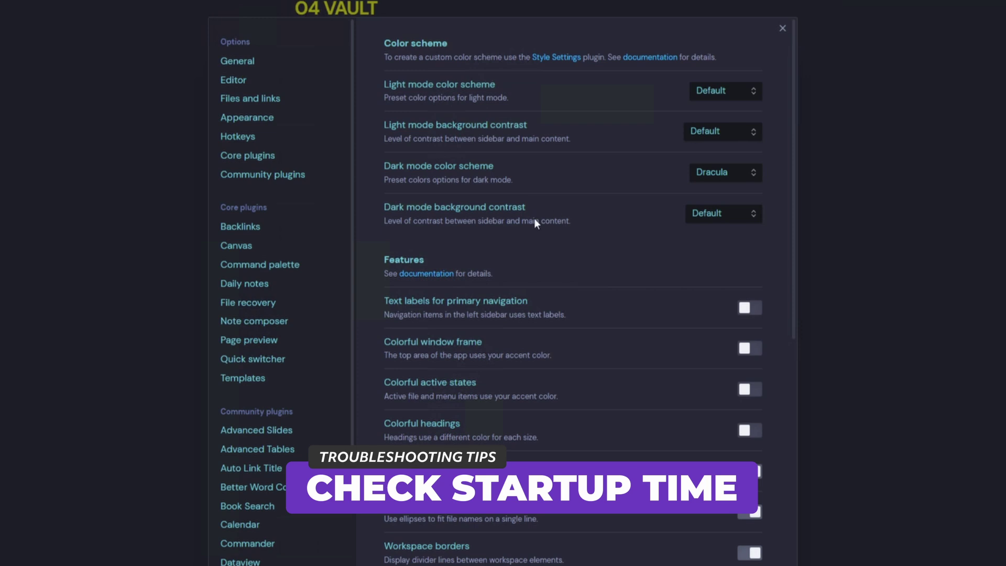
Review the startup time breakdown in the General settings and close it
left_click(256, 62)
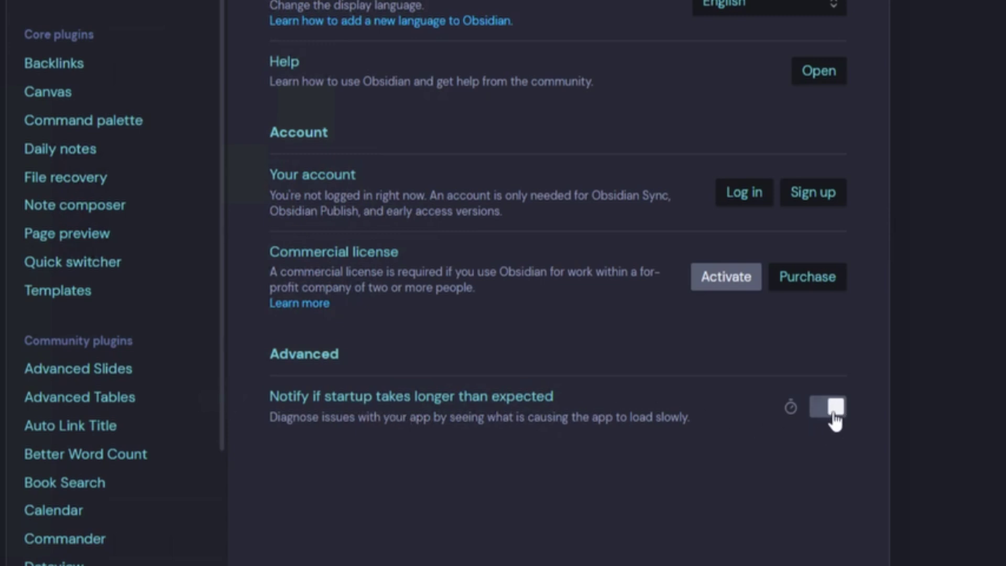
left_click(791, 407)
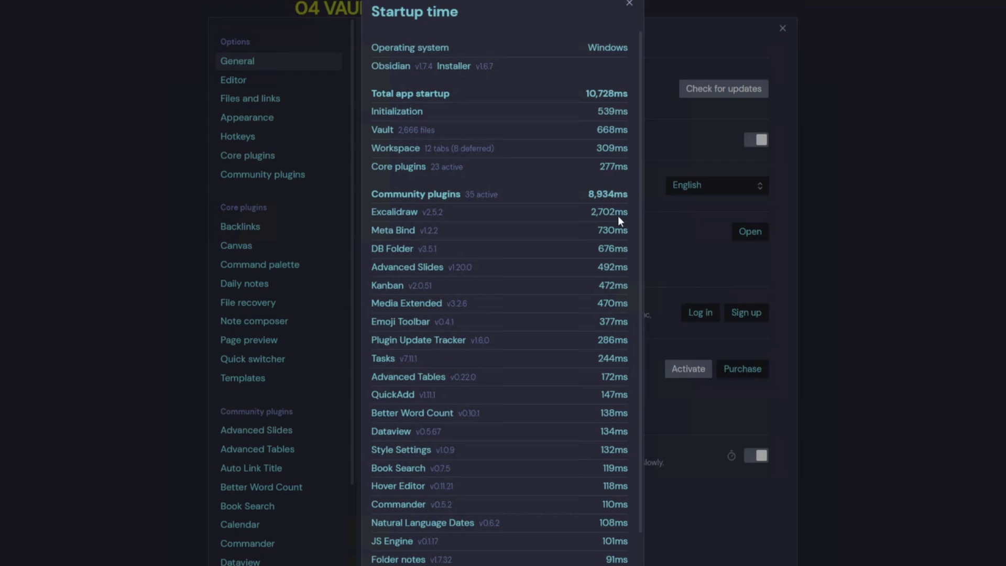
left_click(629, 5)
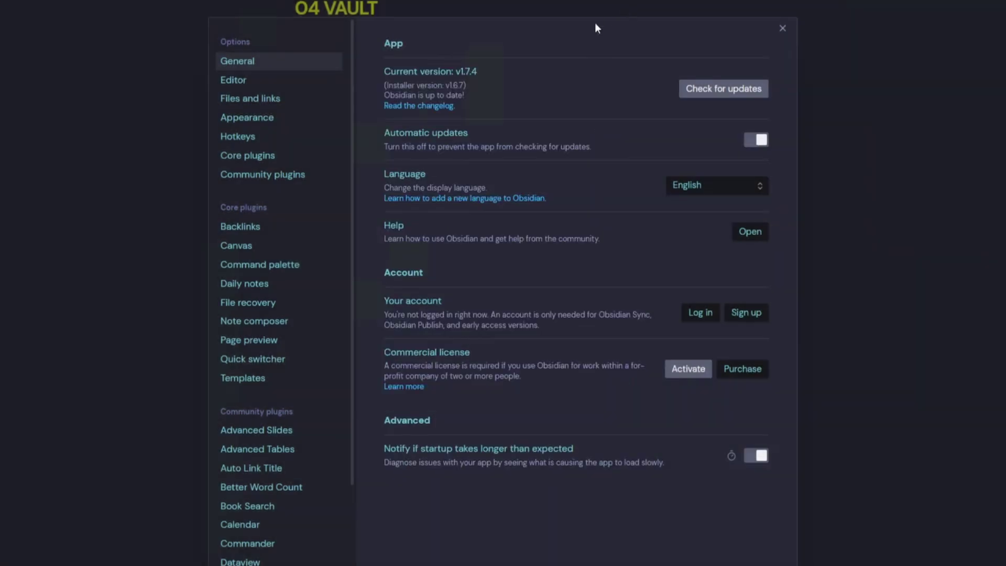
Rebuild the vault cache from the Files and links settings and reselect YouTube in the 04 VAULT note's filter
left_click(273, 103)
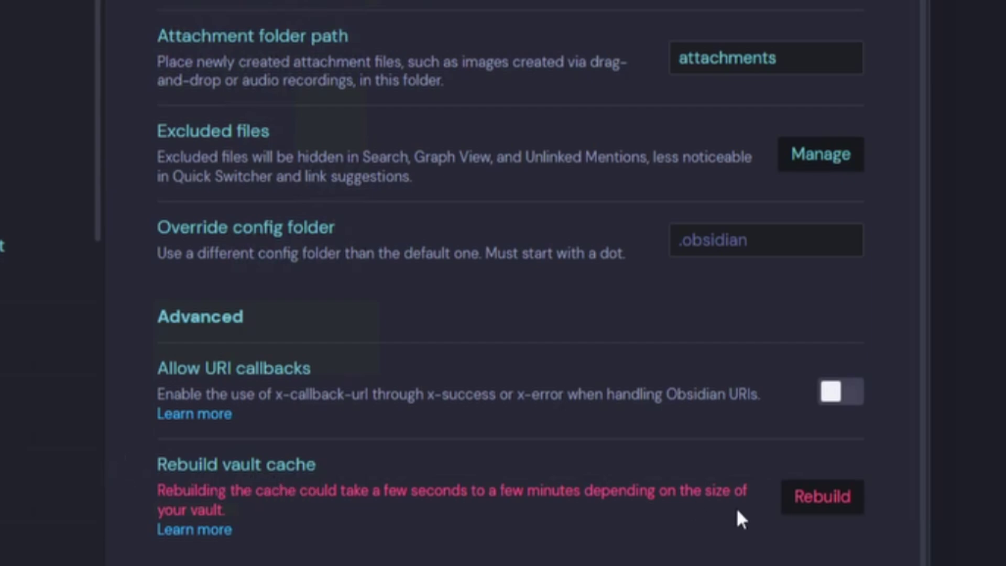
left_click(824, 504)
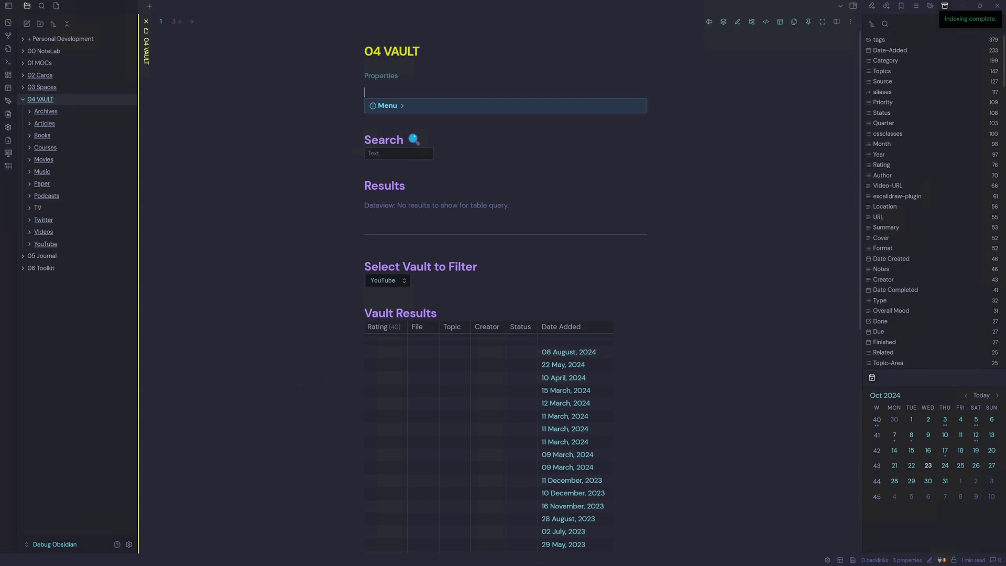
left_click(387, 281)
left_click(382, 392)
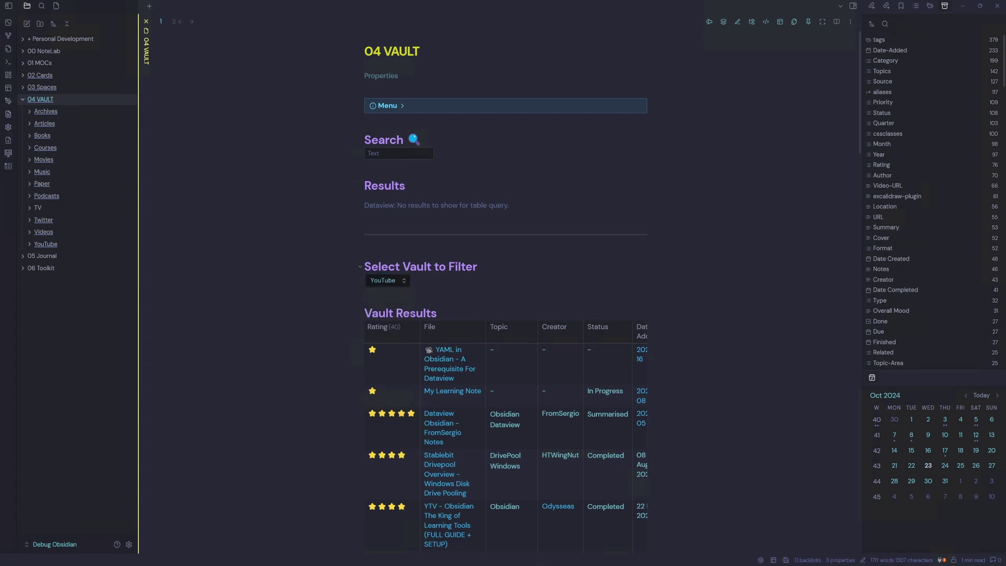
Disable the mycustom CSS snippet in the Appearance settings
key("ctrl+comma")
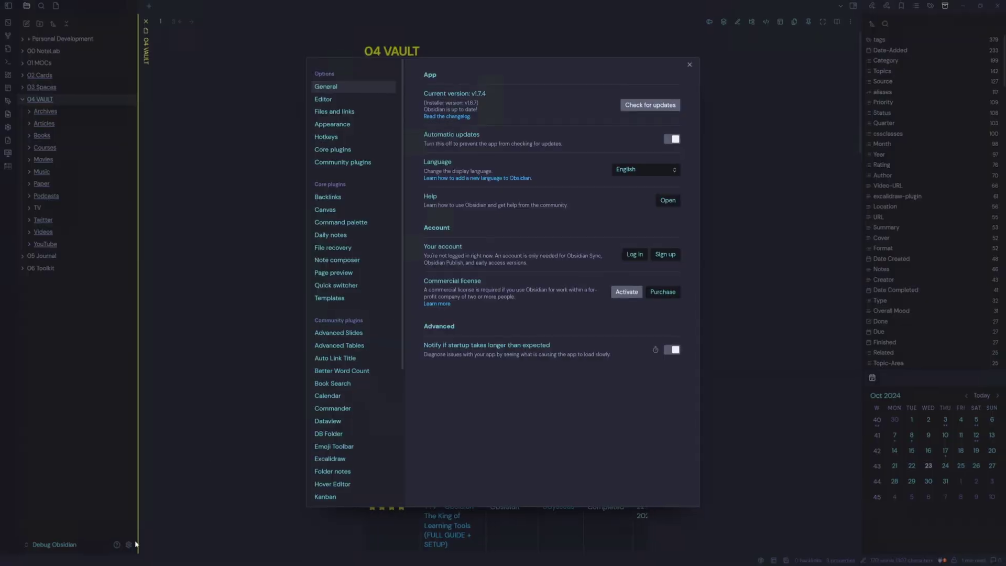
left_click(341, 151)
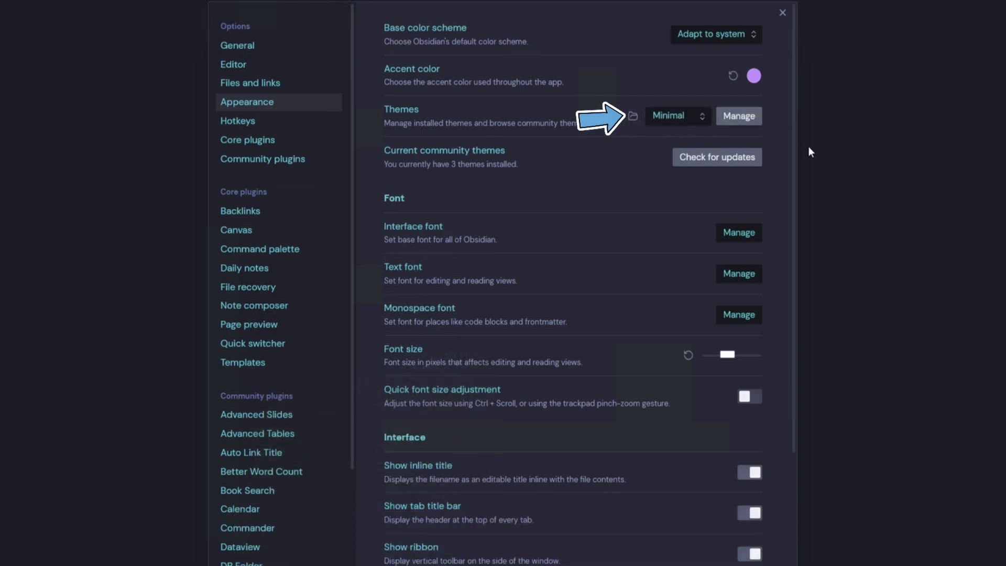
scroll(794, 155, "down", 9)
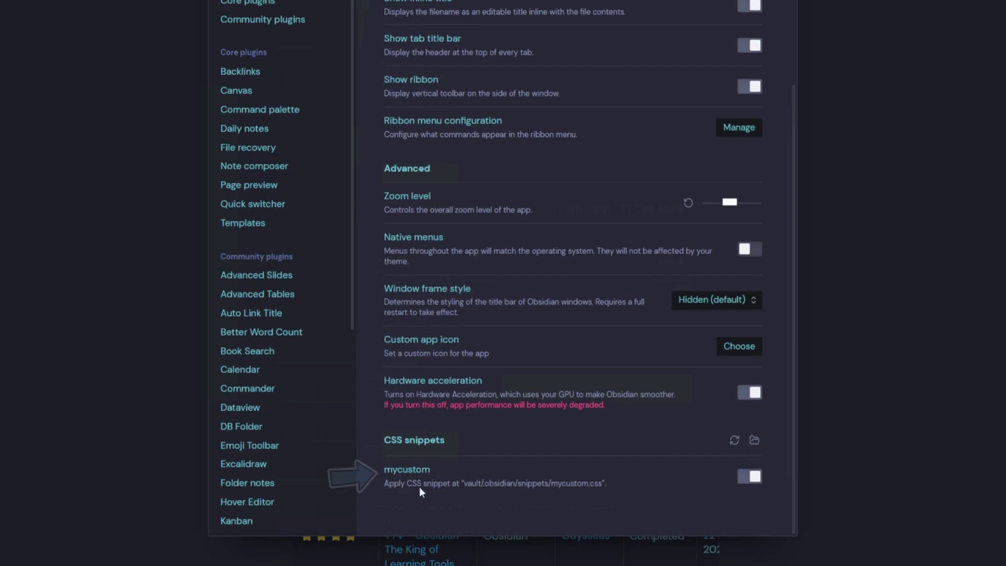
left_click(752, 477)
Switch the theme to Default and close the settings
scroll(715, 468, "up", 8)
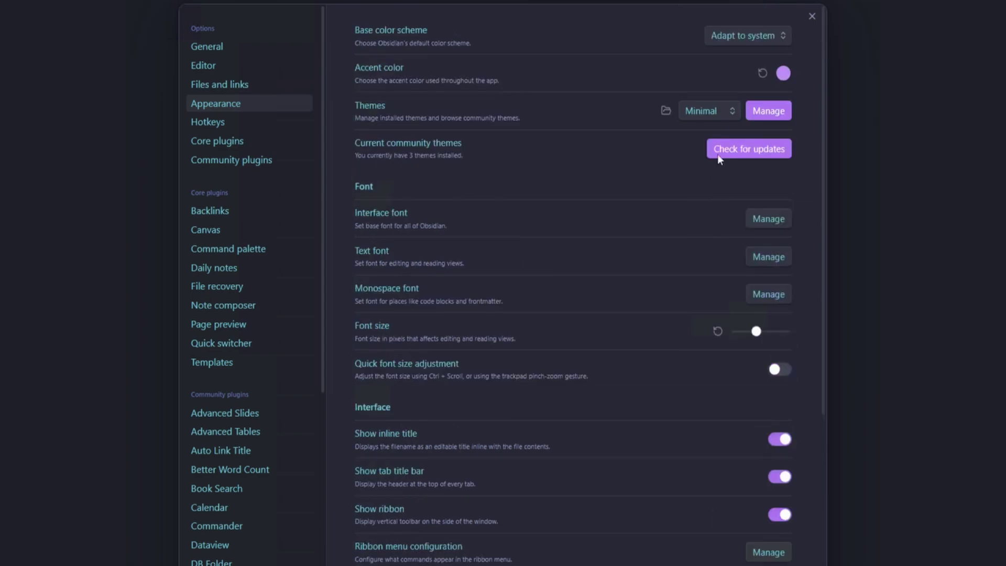
left_click(708, 116)
left_click(697, 131)
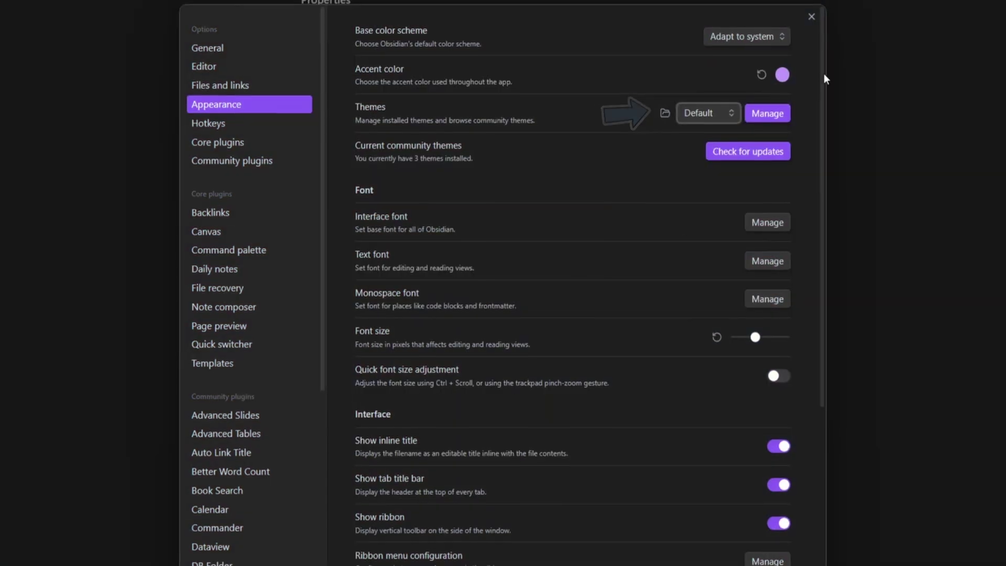
left_click(812, 16)
Test the vault filter under the Default theme by switching it to None and back to YouTube
scroll(413, 418, "down", 3)
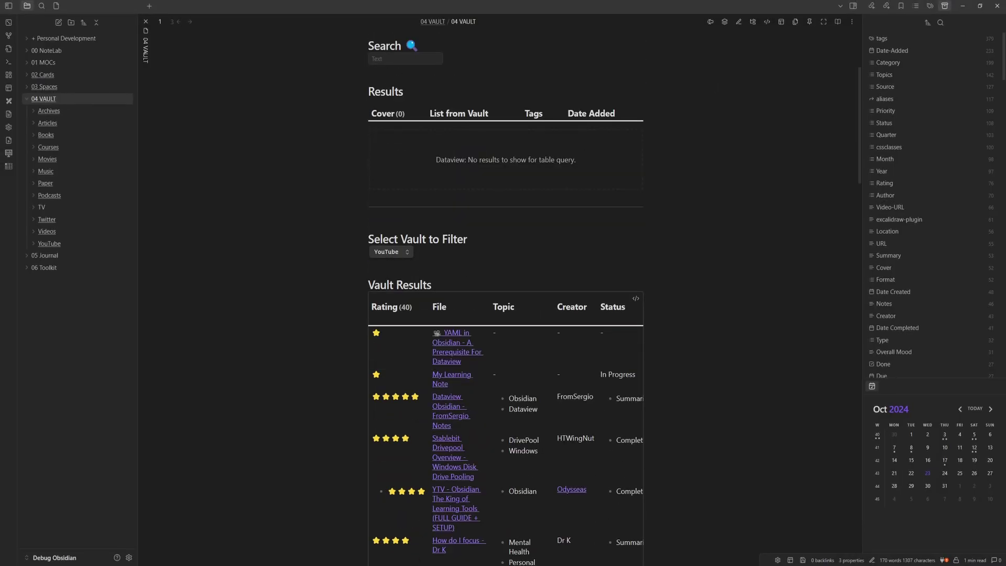
left_click(397, 258)
left_click(385, 250)
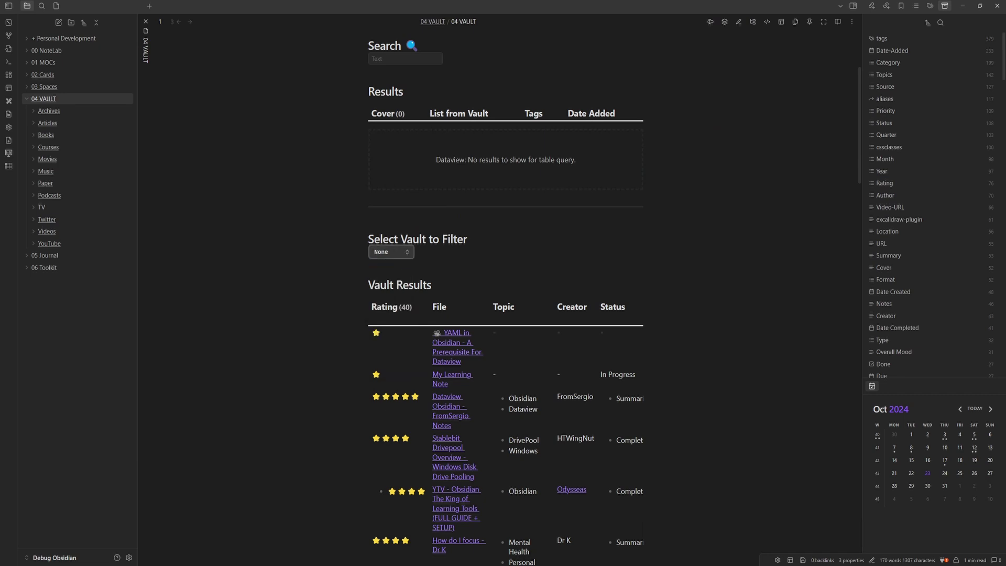
key("Up")
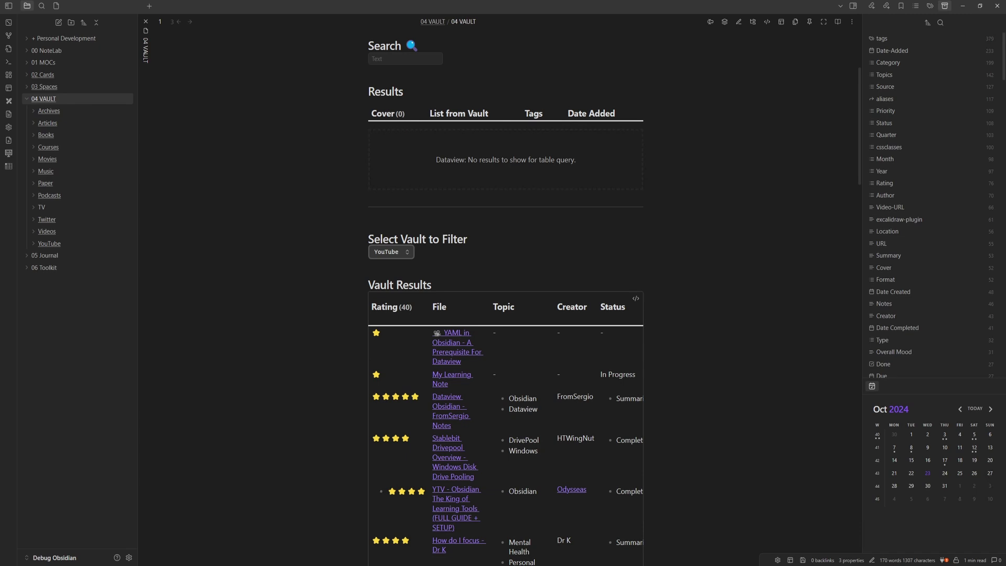
left_click(368, 263)
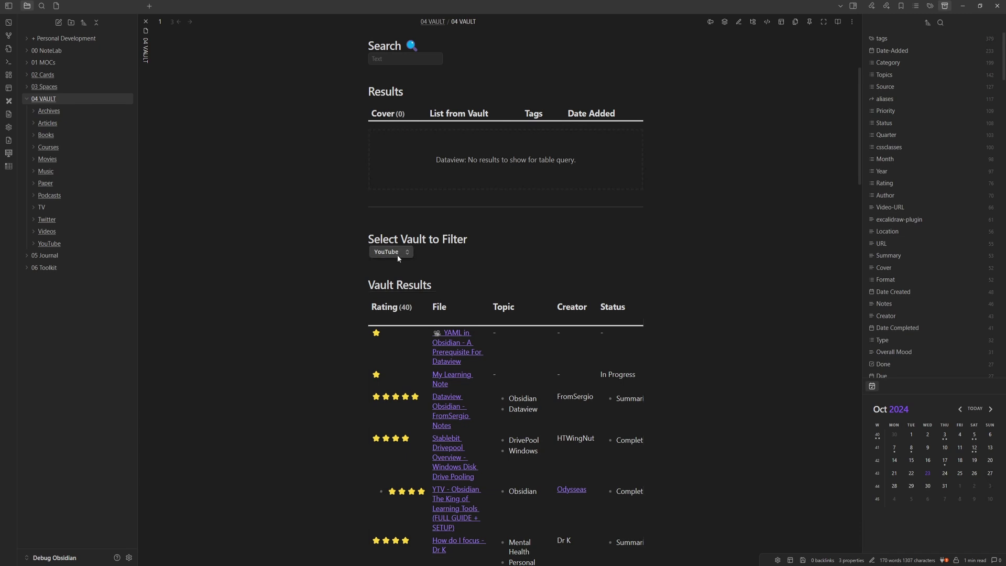
Reopen the Appearance settings and set the theme back to Minimal
left_click(129, 557)
left_click(639, 151)
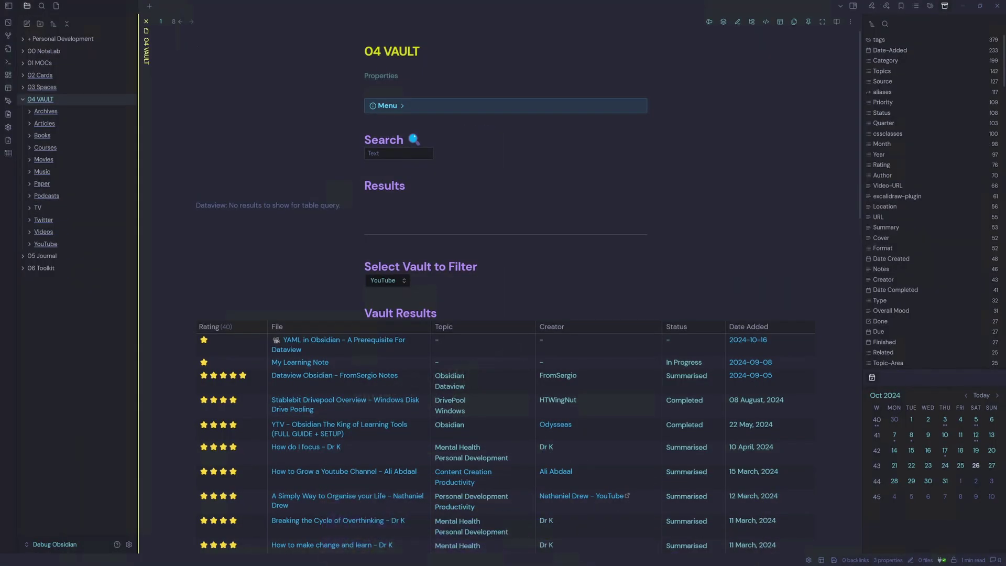
Check the installed community themes for updates and enable the mycustom CSS snippet
key("ctrl+comma")
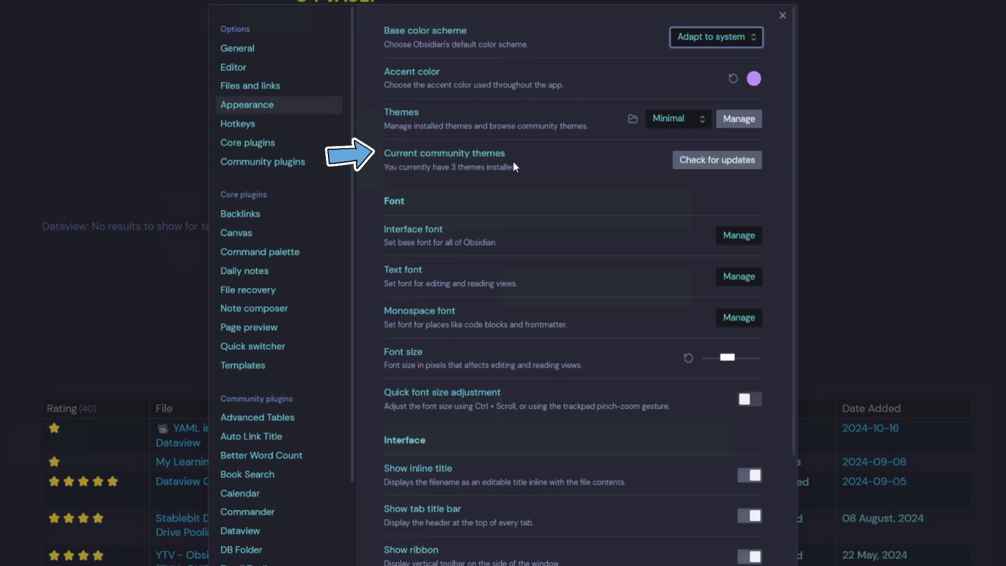
left_click(716, 167)
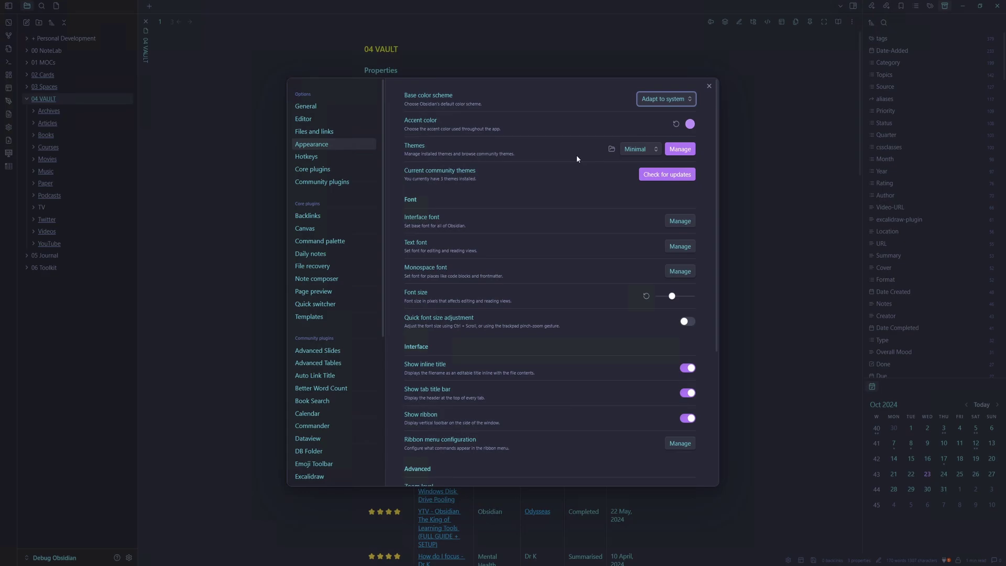
scroll(570, 199, "down", 4)
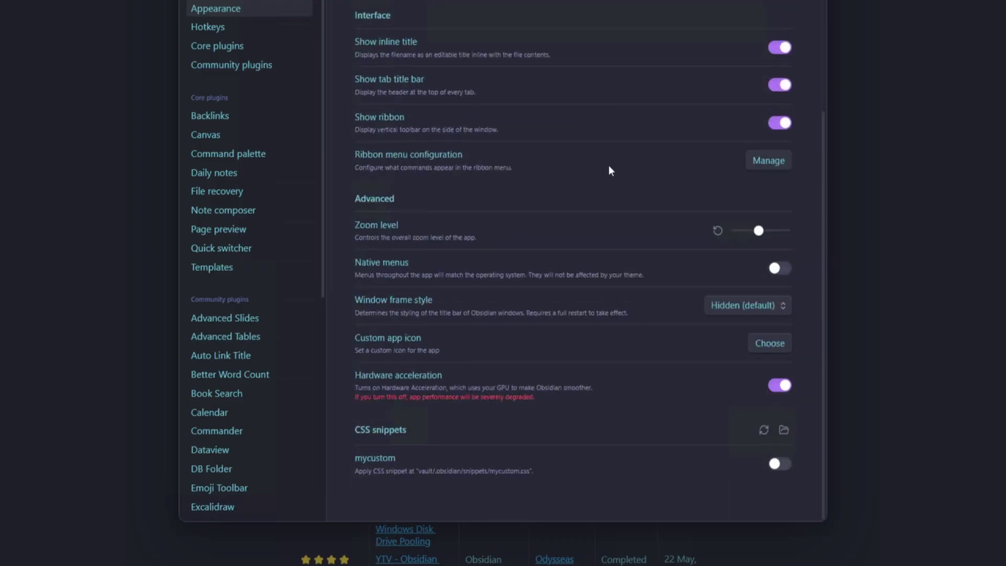
left_click(781, 464)
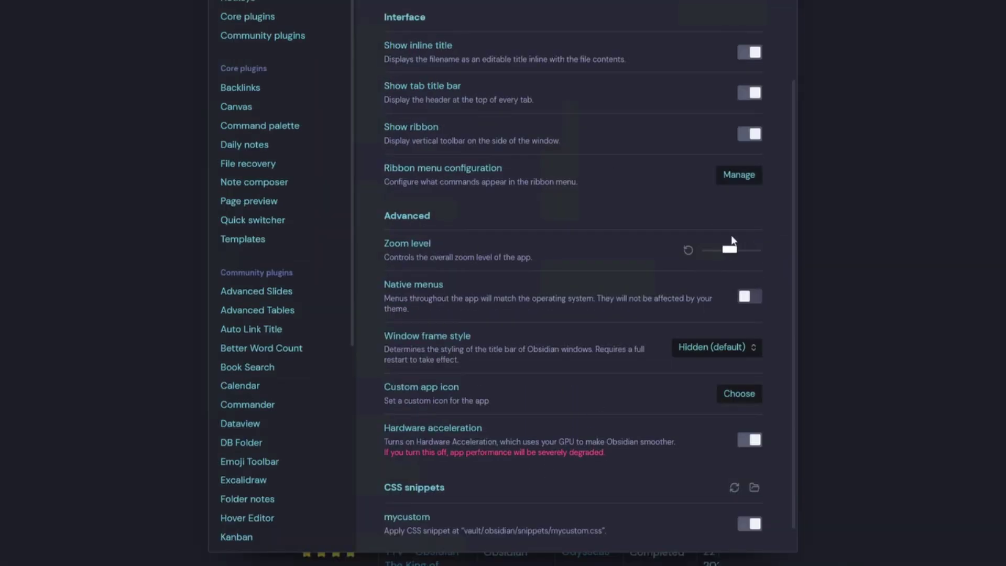
Disable the Advanced Slides, Advanced Tables and Auto Link Title community plugins and close the settings
scroll(565, 157, "up", 3)
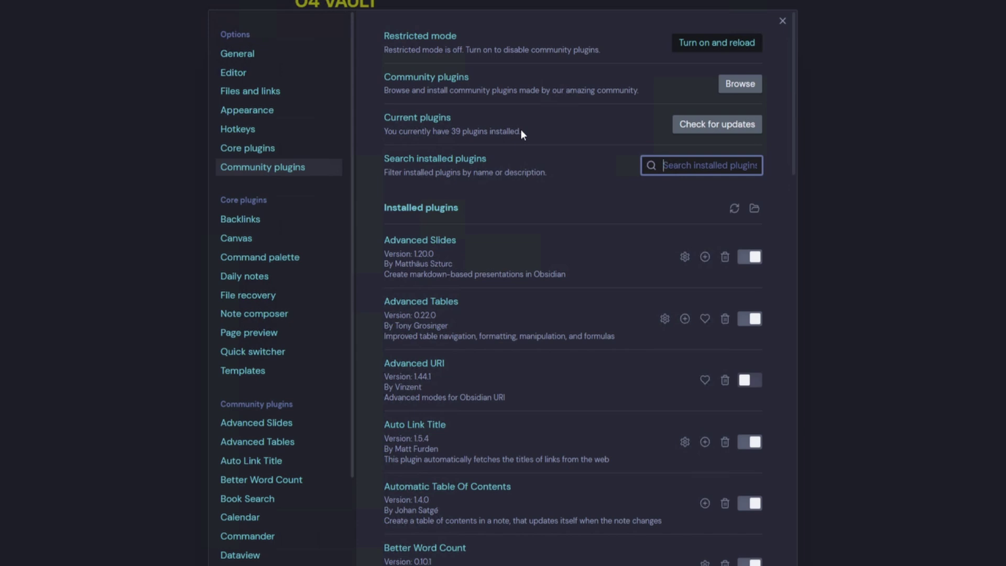
left_click(752, 264)
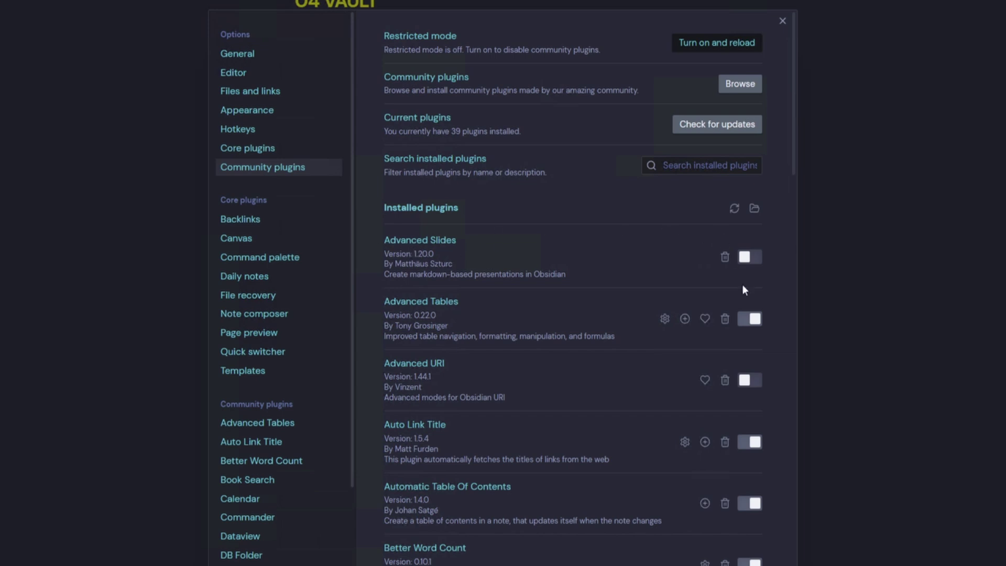
left_click(752, 321)
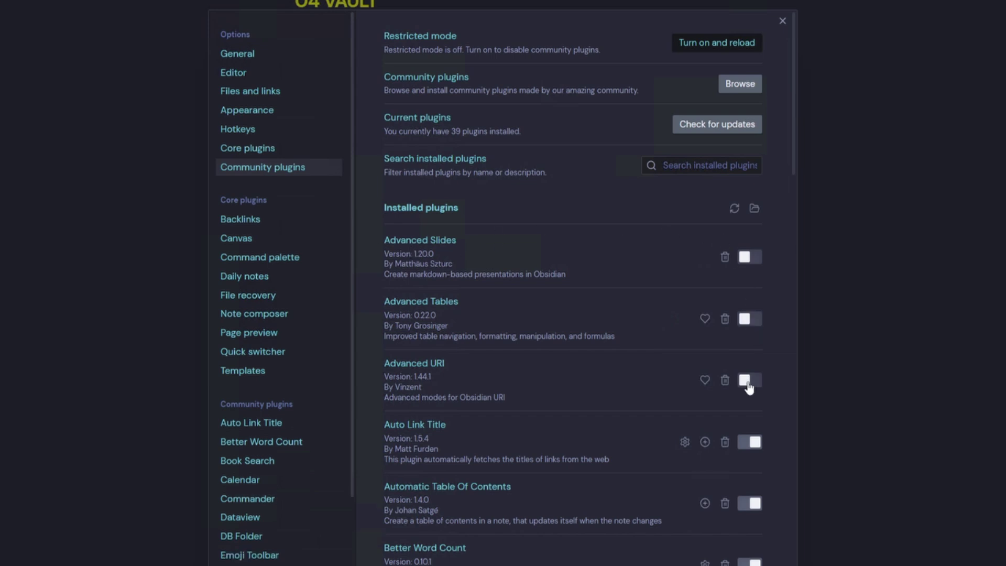
left_click(751, 442)
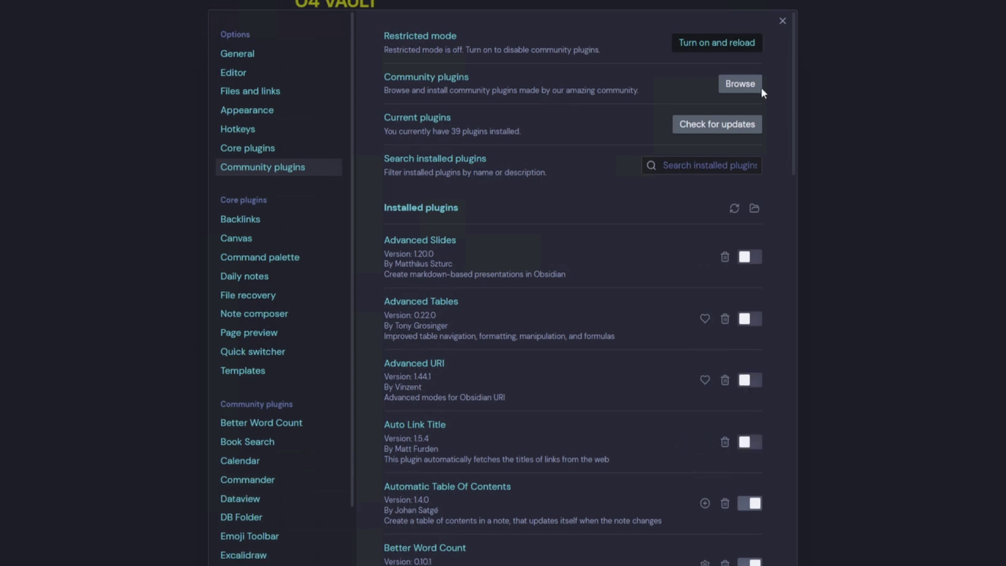
left_click(783, 23)
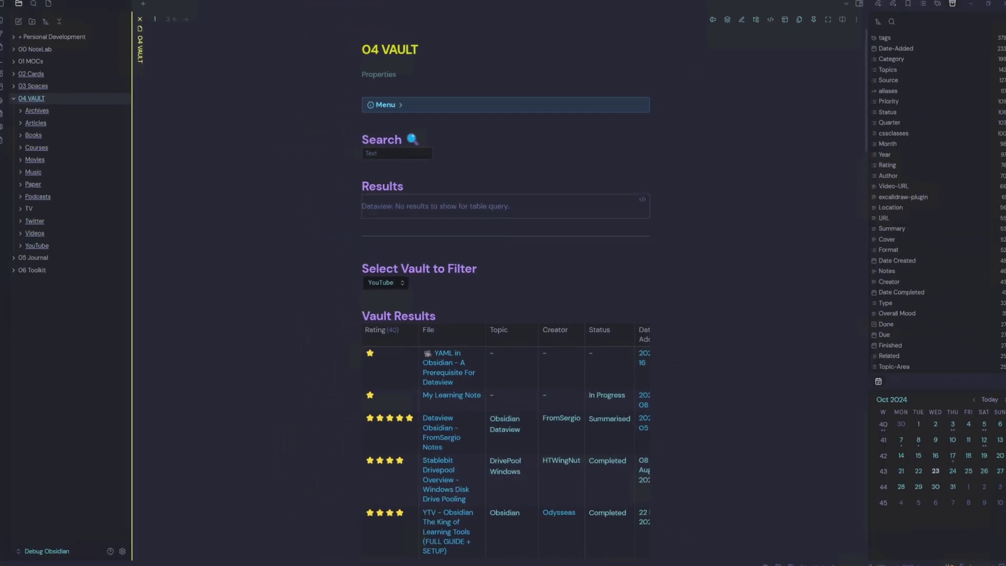
Test the vault filter with the three plugins disabled by switching it to None and back to YouTube
left_click(386, 281)
left_click(380, 292)
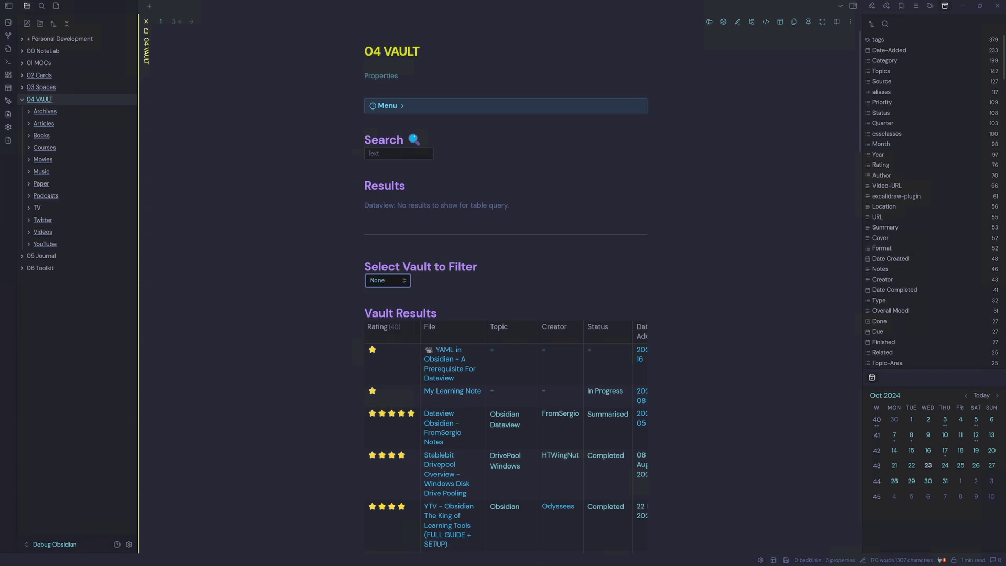
left_click(386, 281)
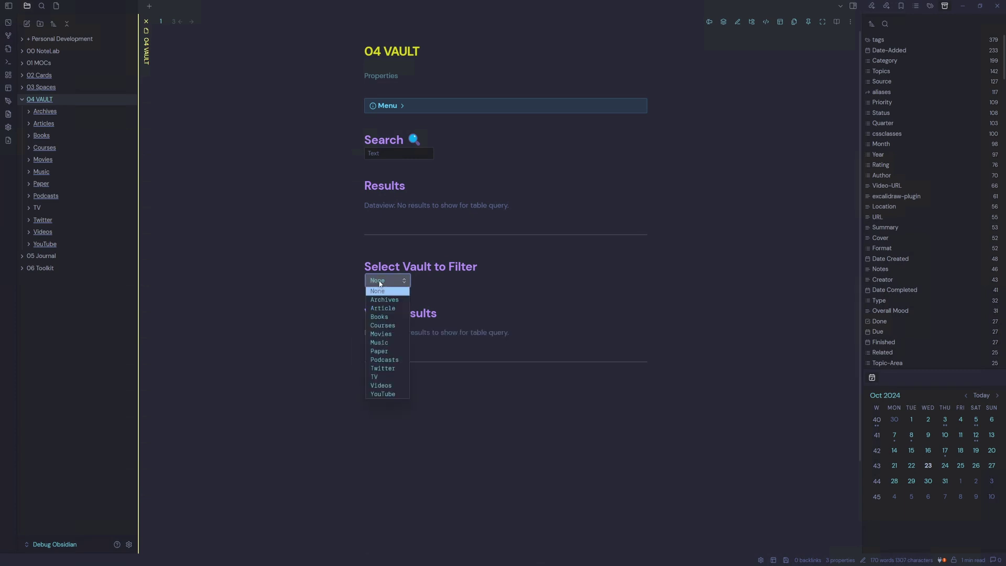
left_click(380, 394)
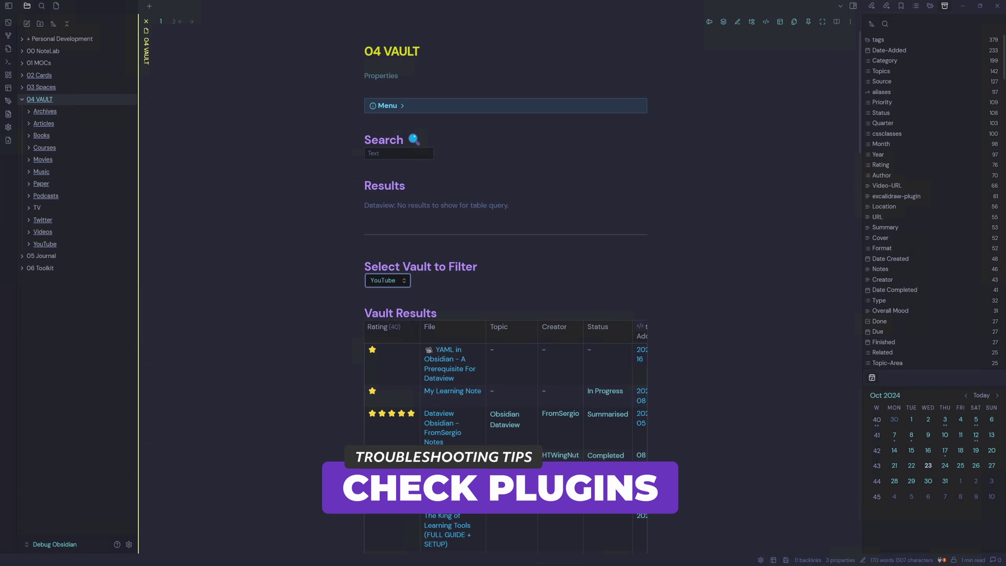
Re-enable the Auto Link Title and Advanced Tables community plugins, leaving Advanced Slides off, and close the settings
left_click(128, 544)
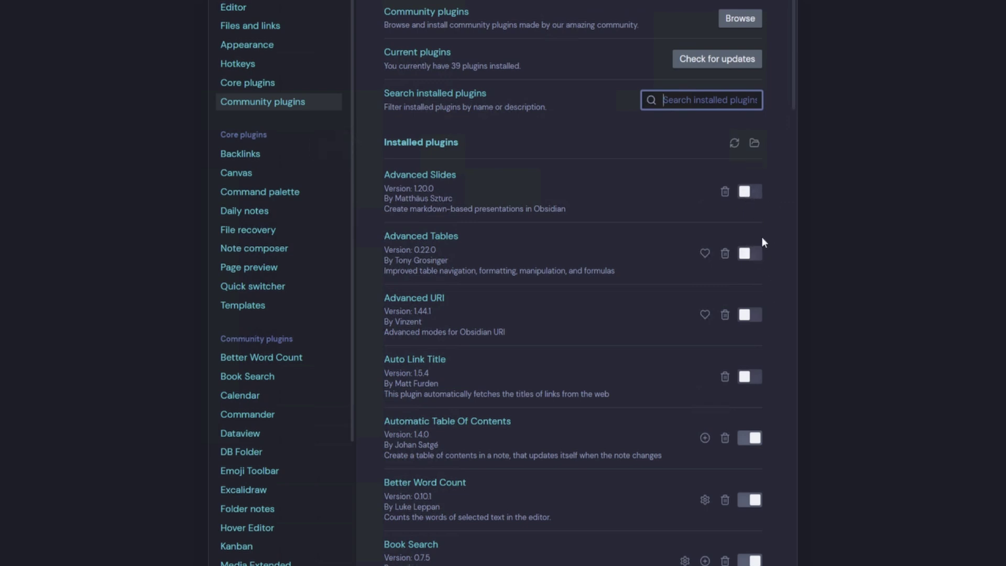
left_click(754, 381)
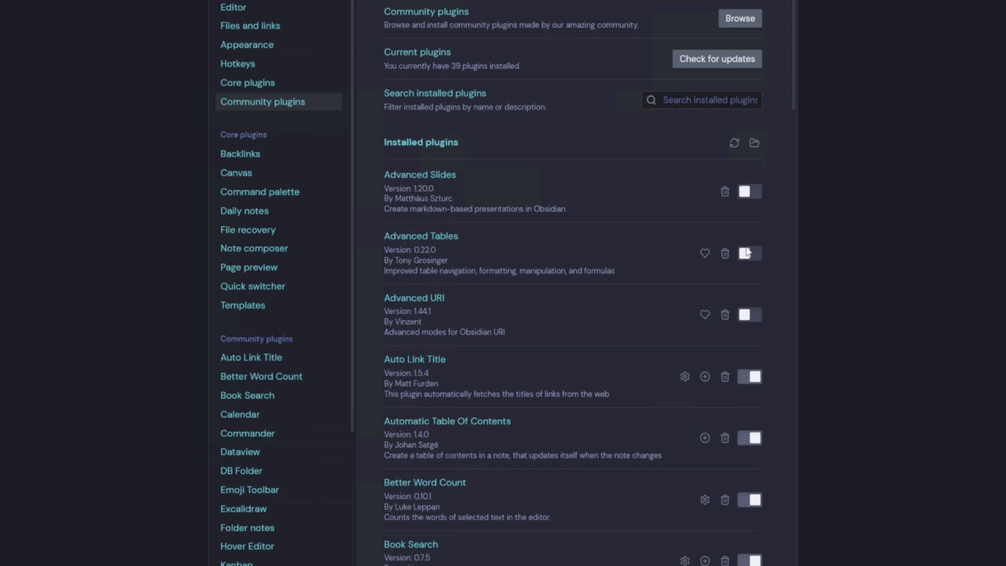
left_click(753, 255)
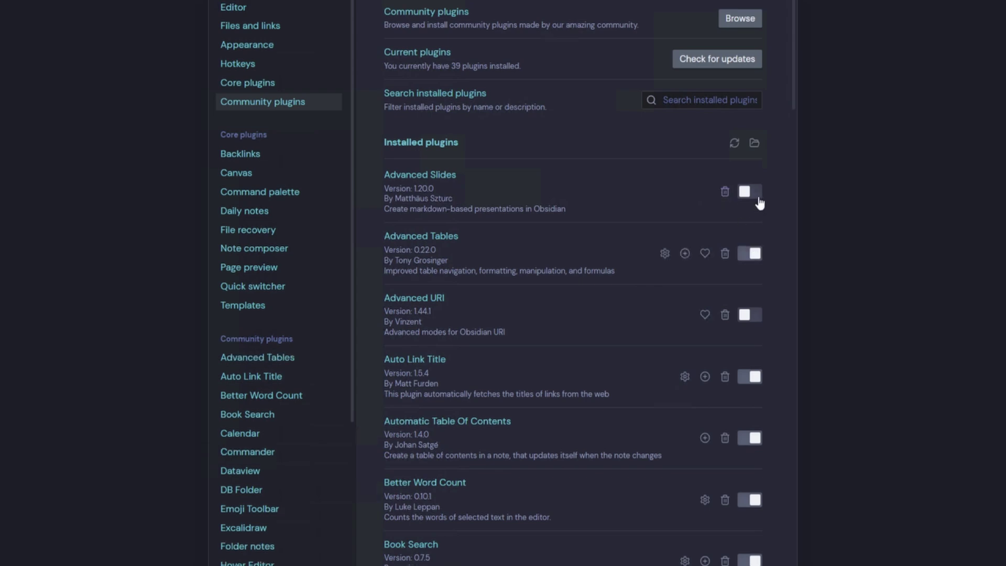
left_click(689, 70)
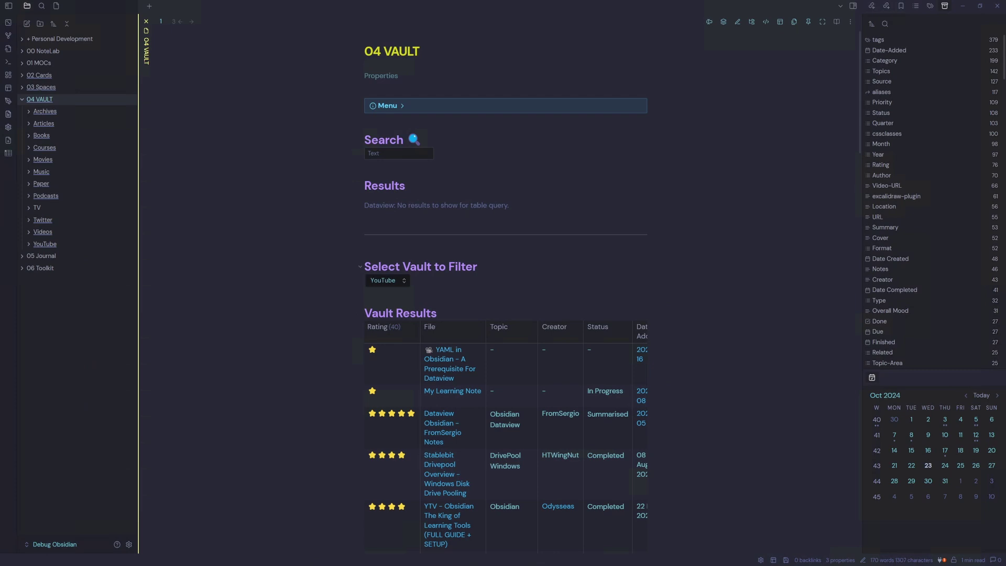
Retest the vault filter with only Advanced Slides left off by switching it to None and back to YouTube
left_click(400, 281)
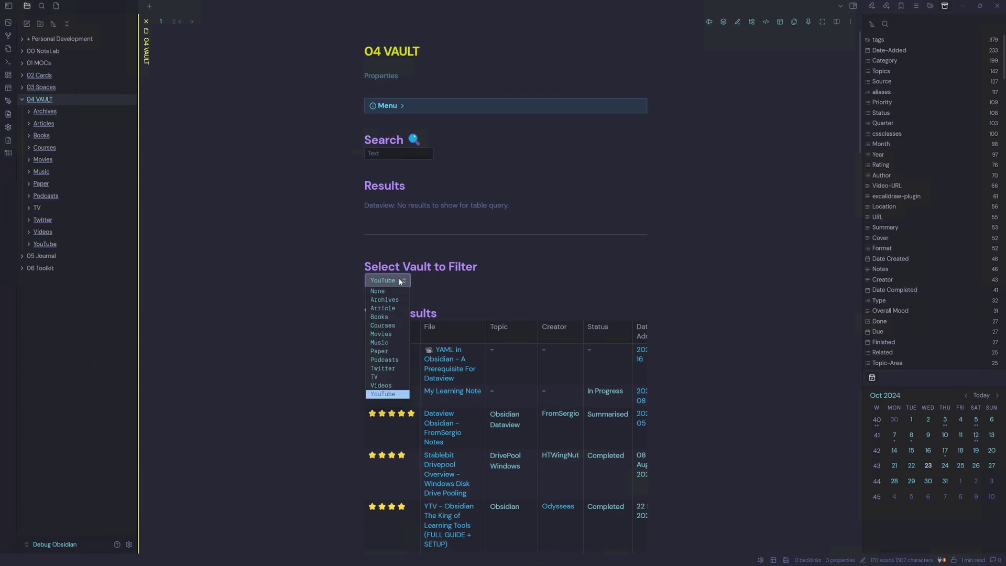
left_click(379, 290)
key("End")
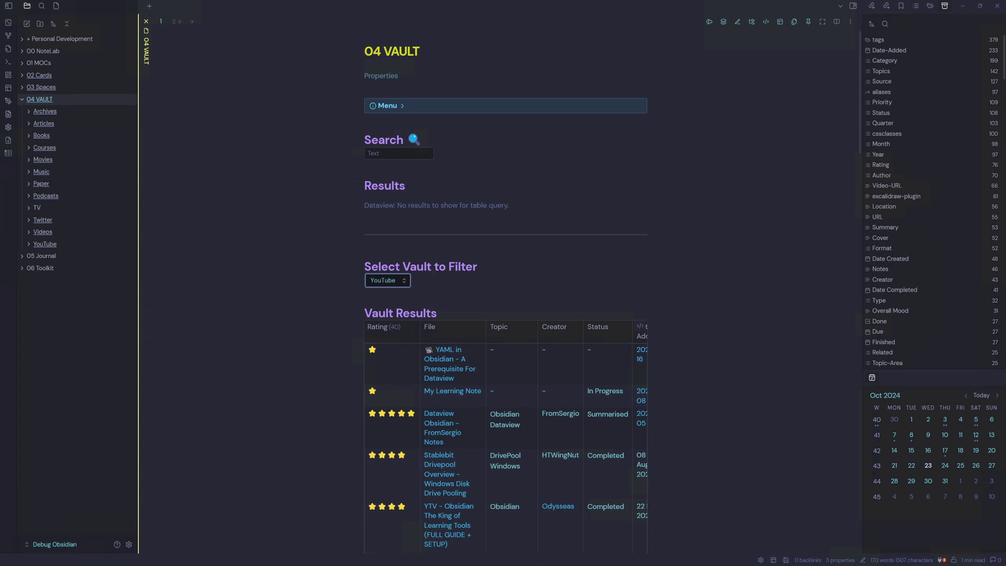
Turn the Advanced Slides community plugin back on and retest the vault filter by selecting YouTube again
left_click(129, 544)
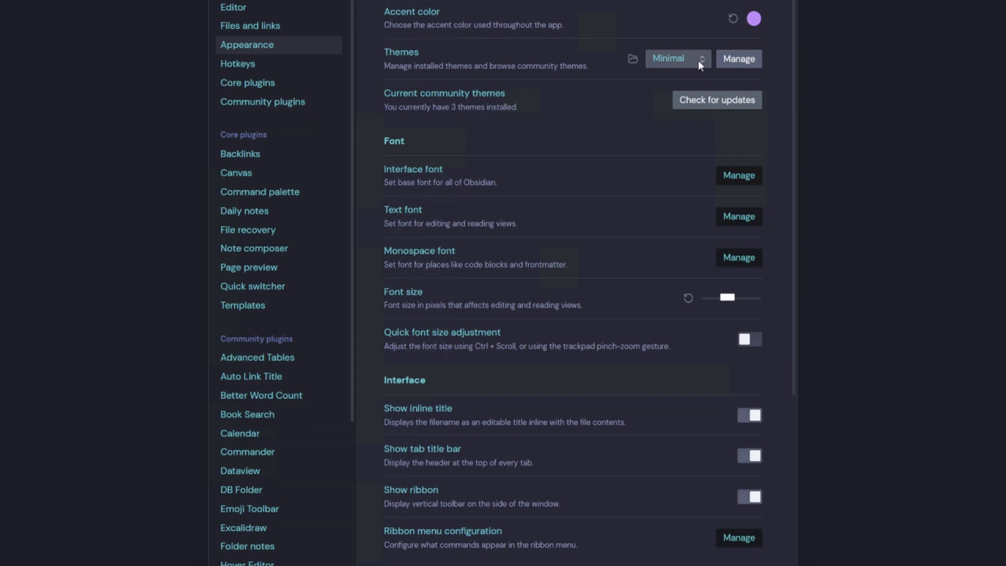
left_click(291, 101)
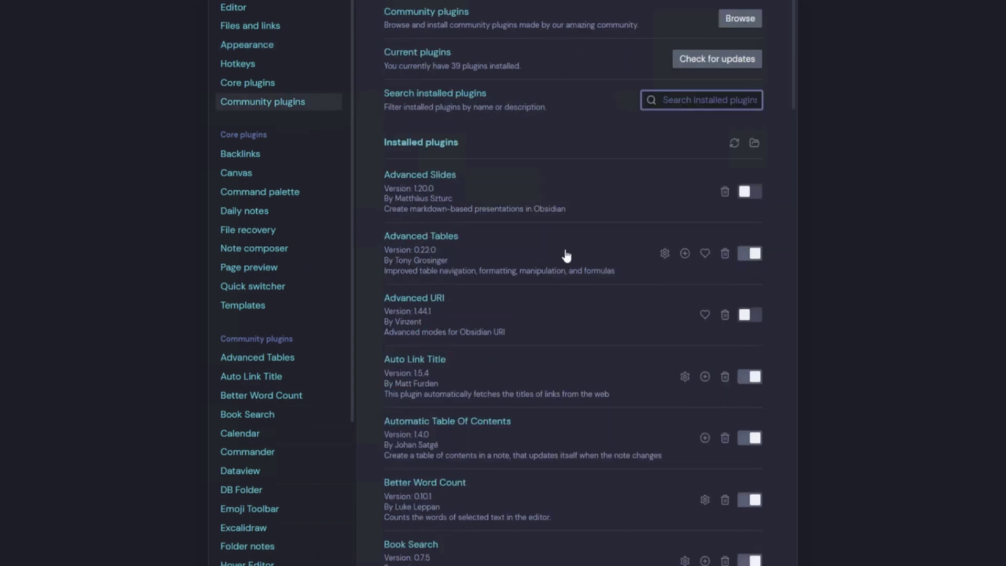
key("Escape")
left_click(396, 280)
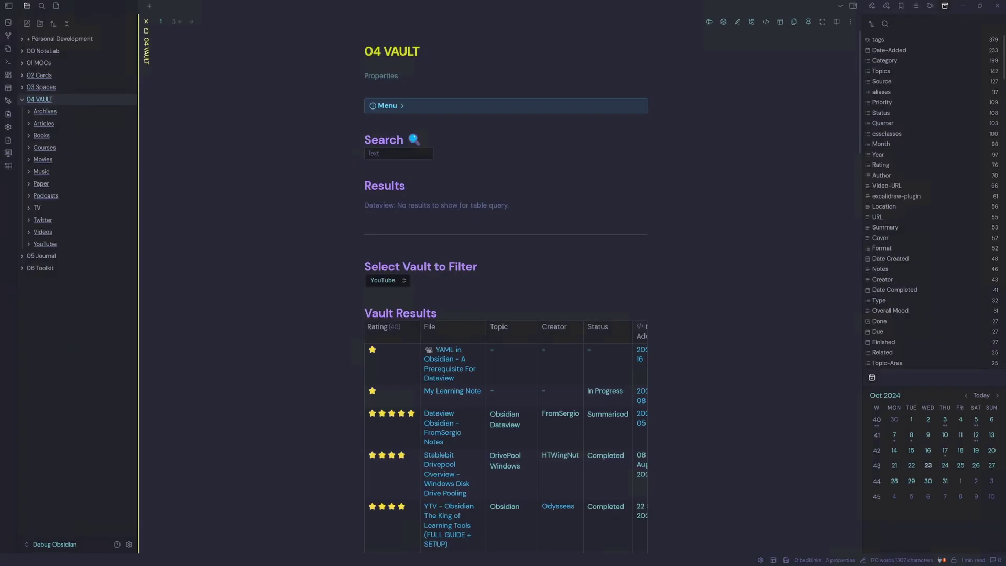
left_click(386, 394)
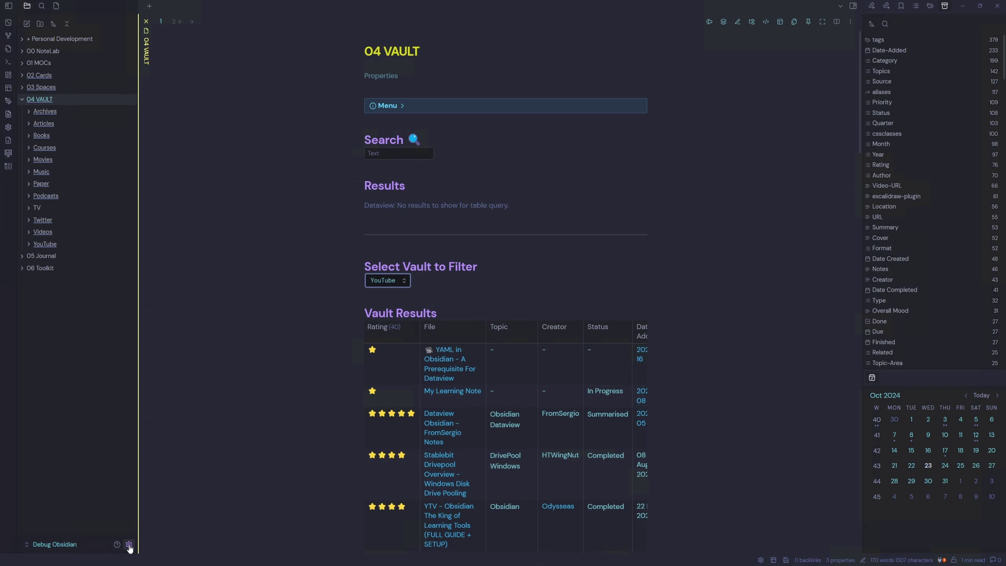
Disable the Advanced Slides community plugin again and close the settings
left_click(129, 545)
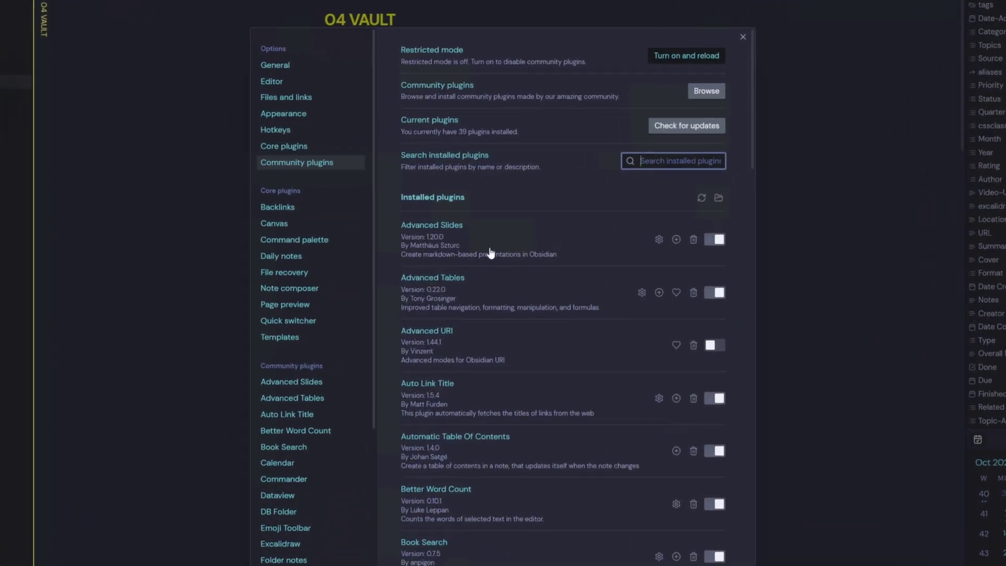
left_click(659, 239)
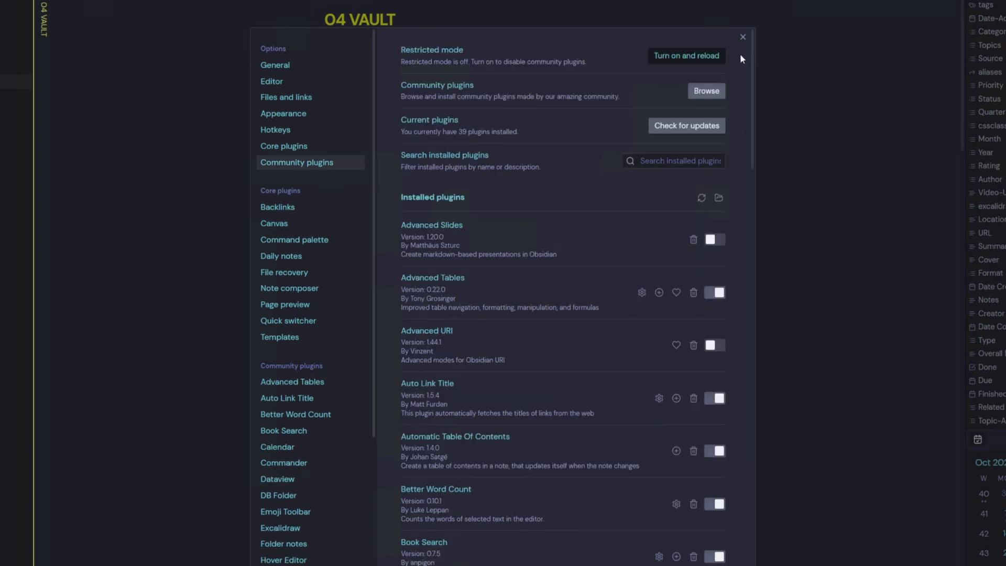
left_click(742, 38)
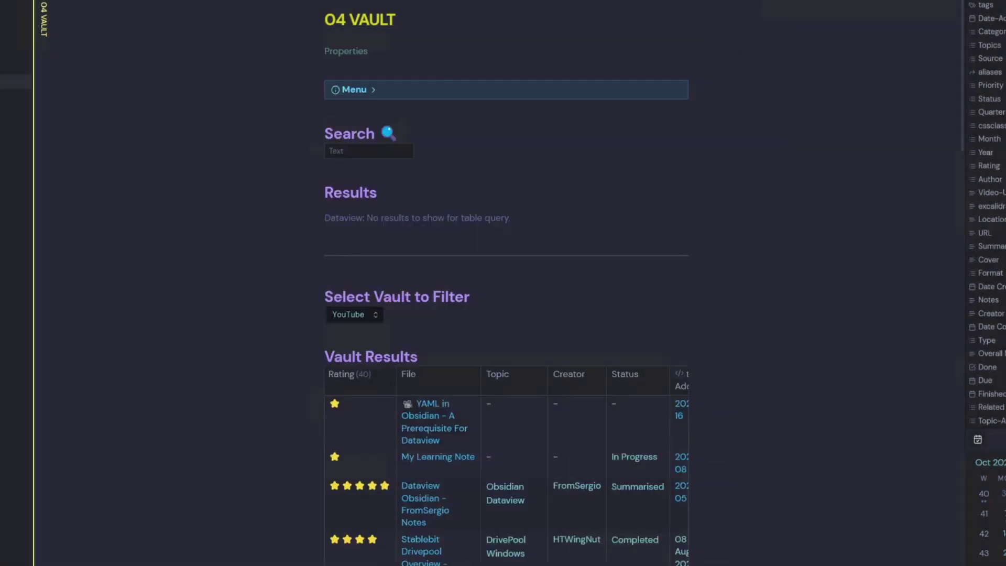
Check how quickly the vault table loads without Advanced Slides by setting the filter to None and then YouTube
left_click(362, 318)
left_click(364, 328)
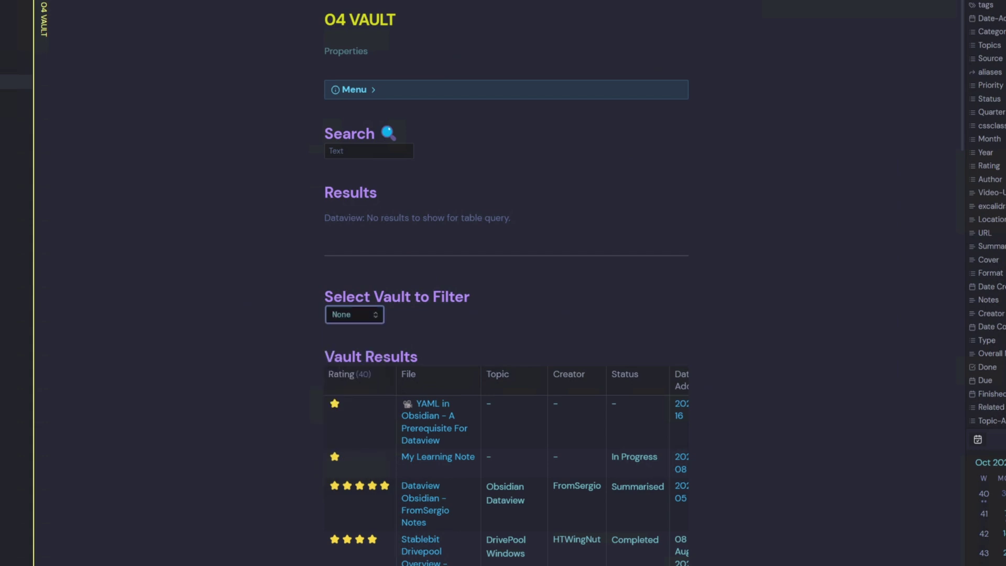
left_click(366, 321)
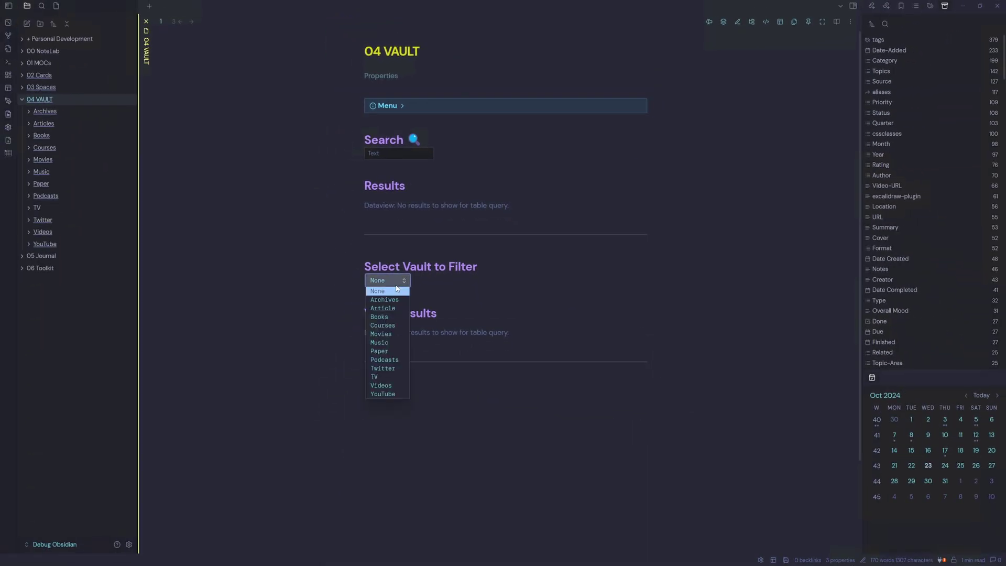
left_click(383, 395)
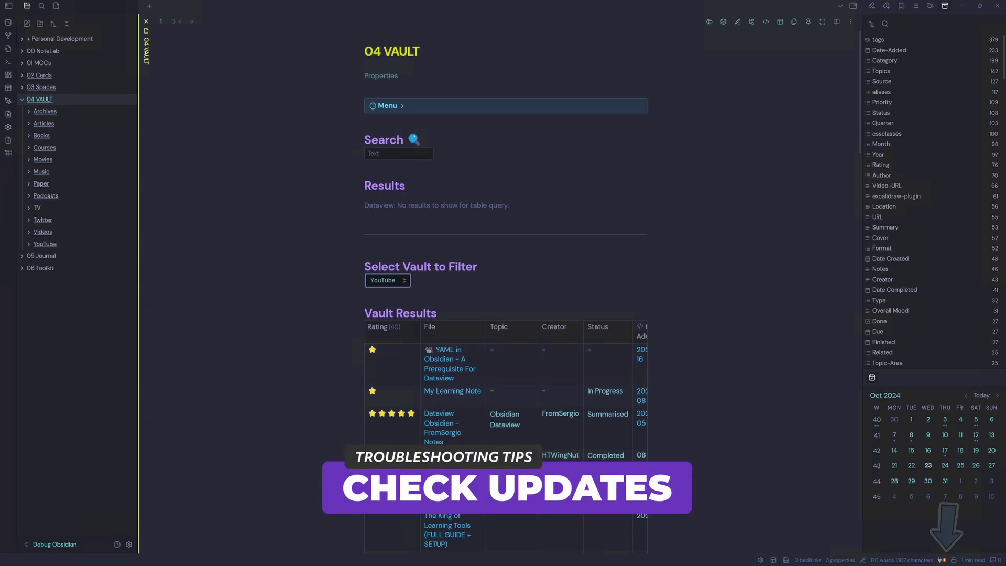
Update the Recent Files plugin to version 1.7.0 from the plugin updates list, and view the community plugin settings
left_click(941, 560)
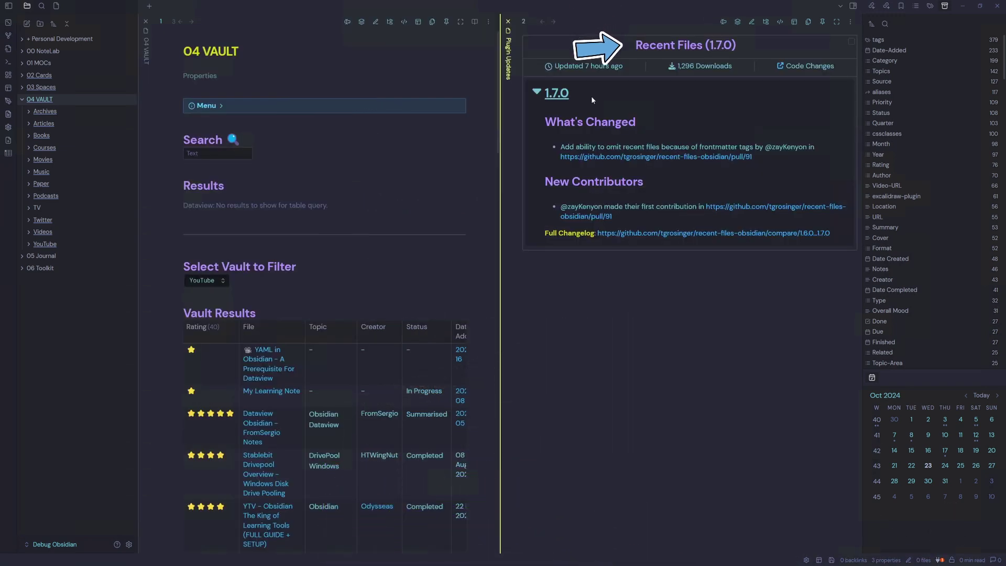
left_click(852, 44)
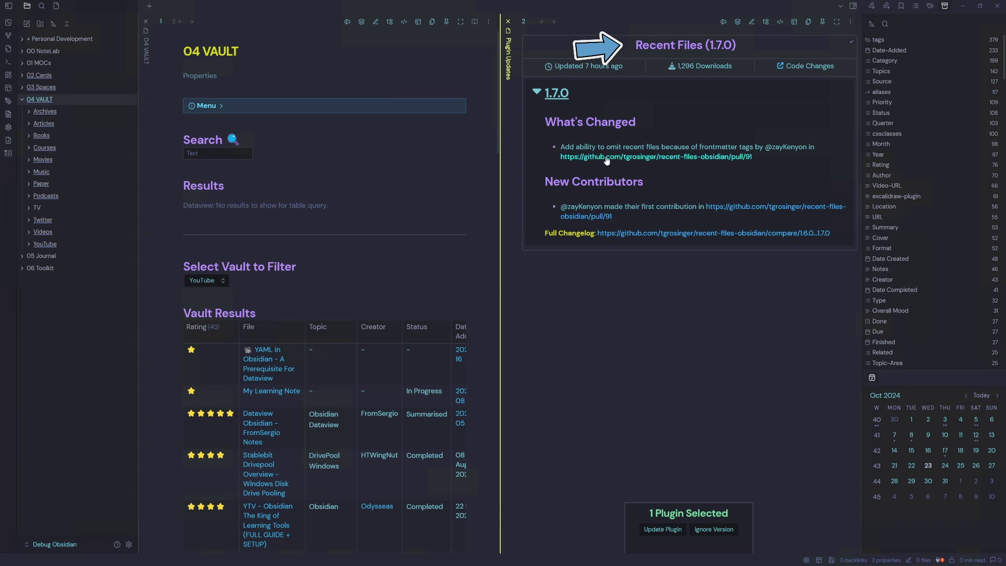
left_click(662, 529)
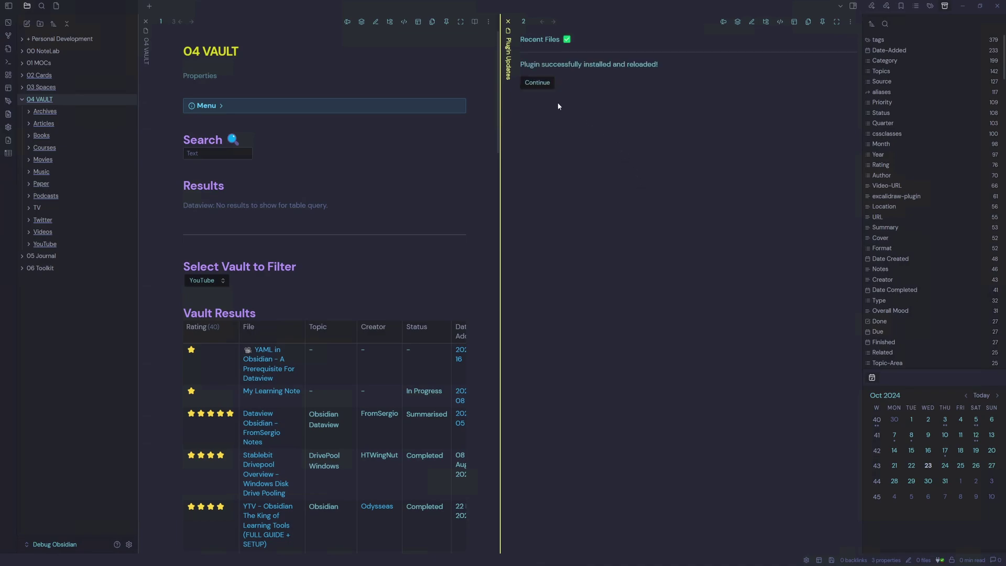
left_click(537, 83)
key("ctrl+comma")
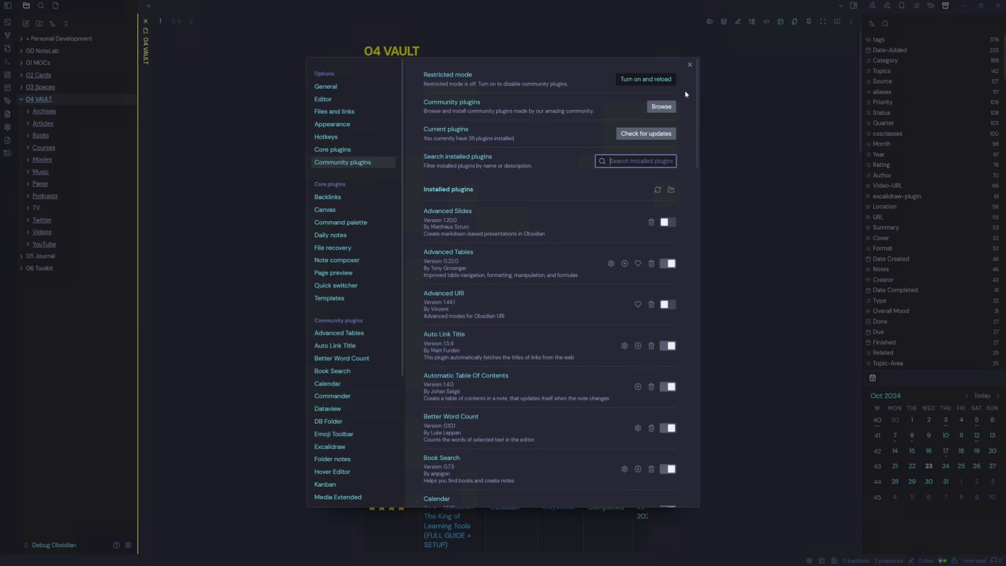
left_click(689, 66)
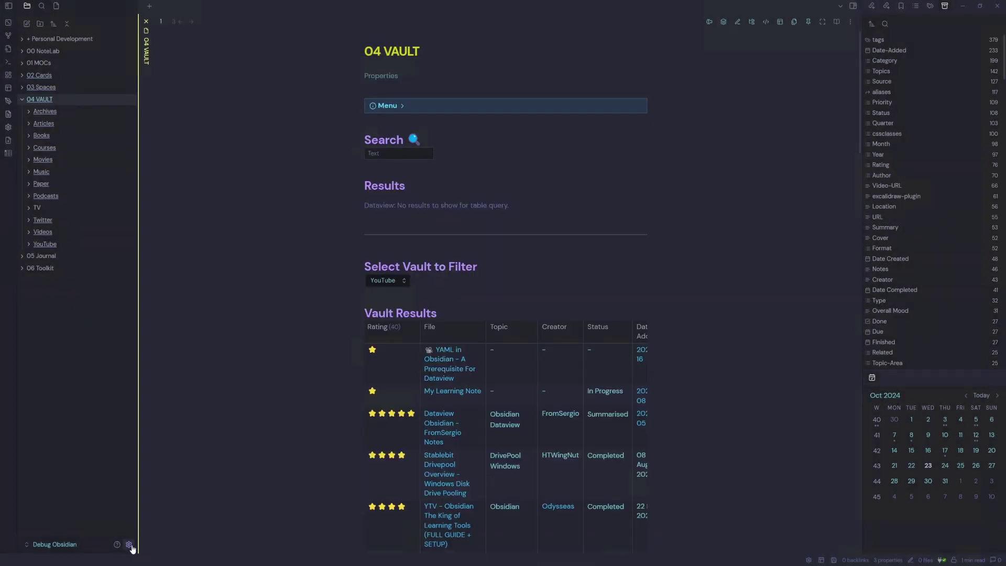
Load the YouTube Video Clips note twice from the YouTube page's menu and expand the note's properties
left_click(44, 250)
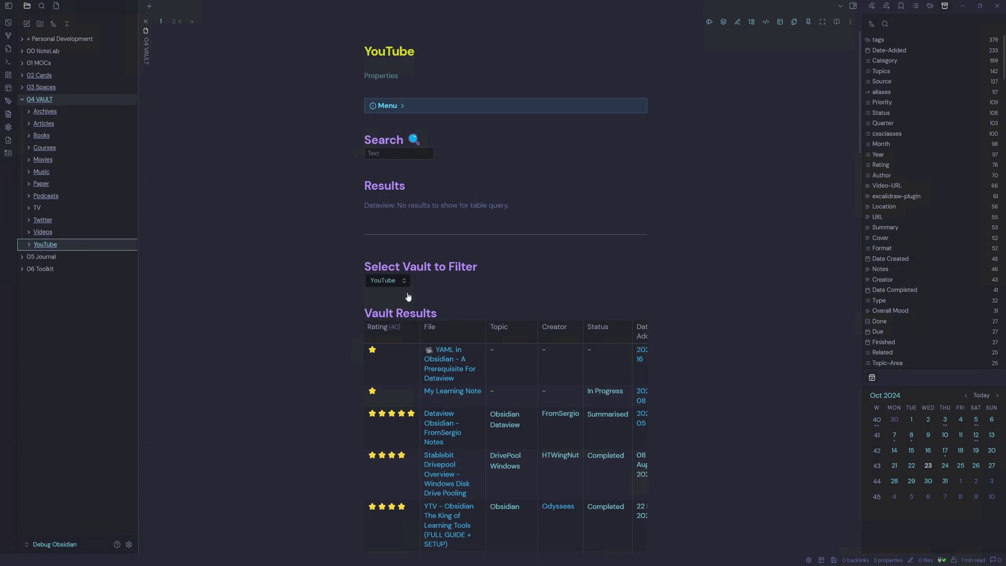
left_click(418, 194)
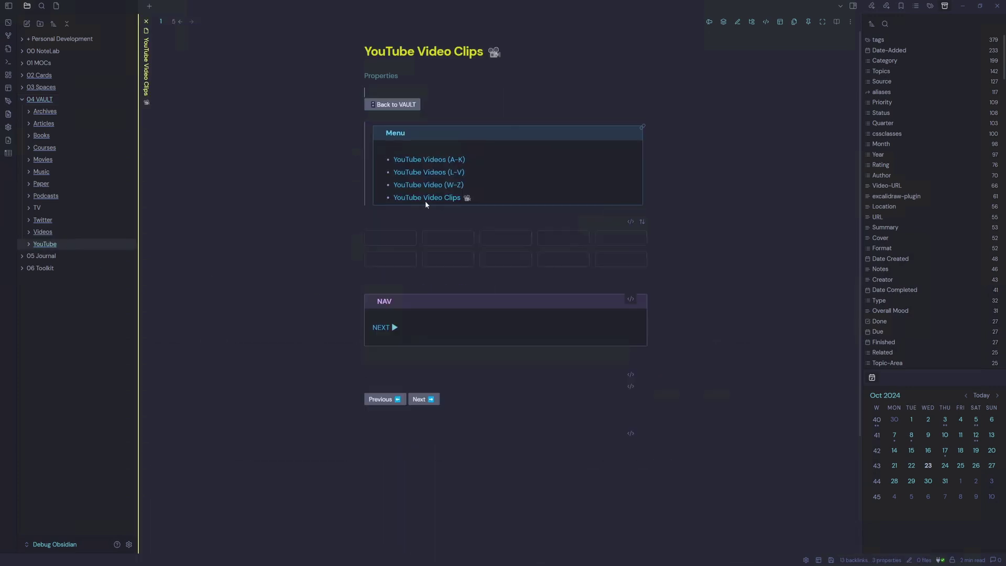
left_click(39, 245)
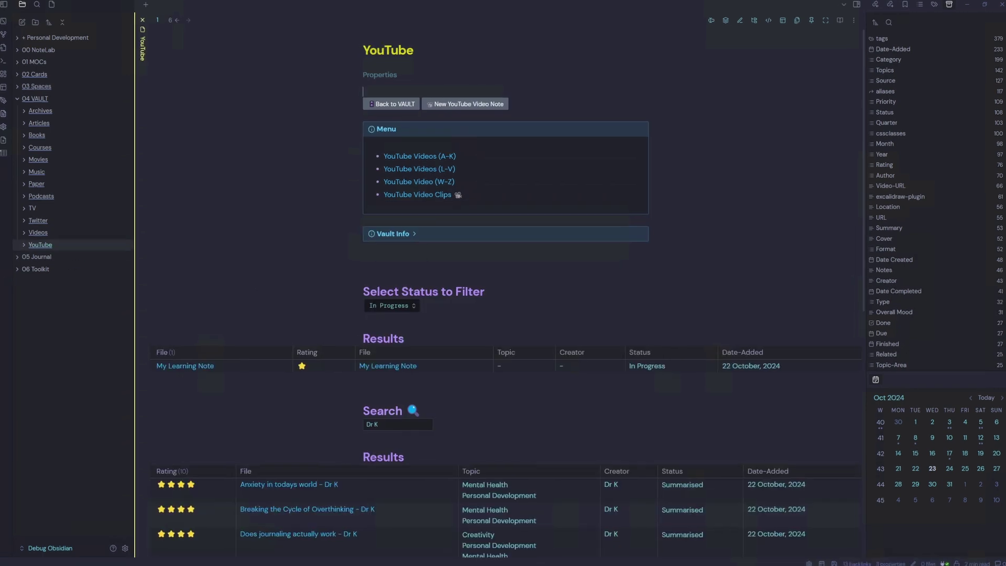
left_click(410, 208)
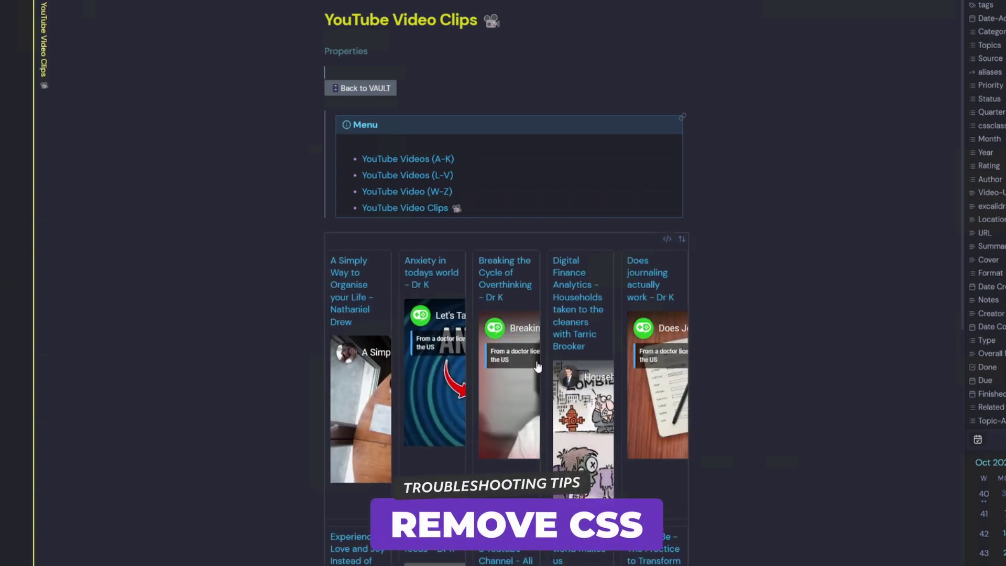
left_click(354, 52)
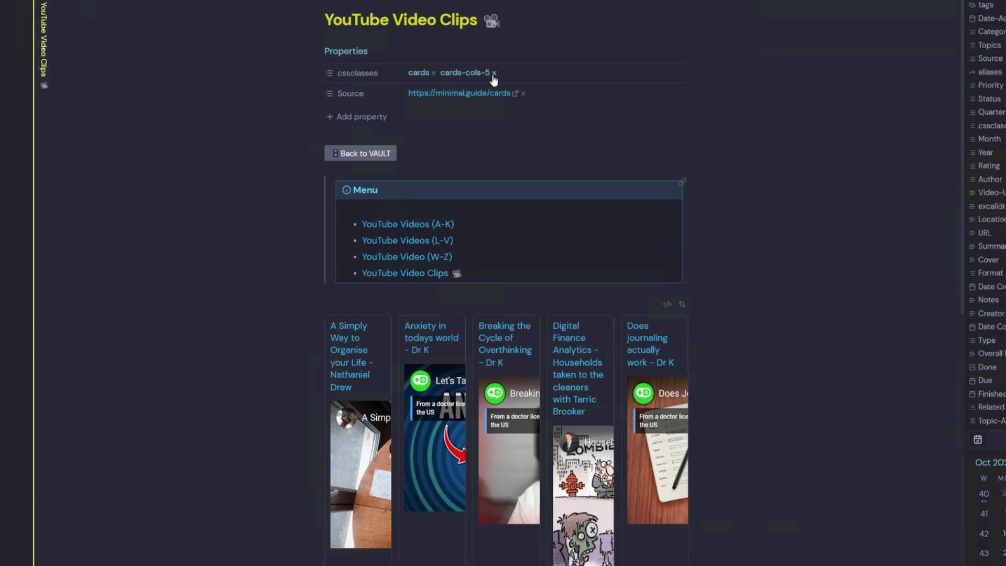
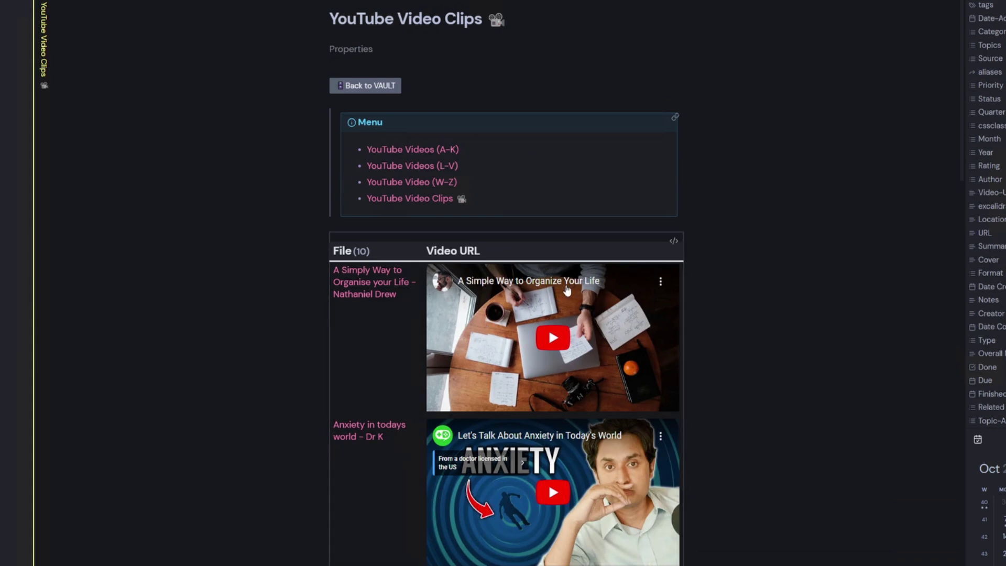
Change the vault's theme to Minimal in the appearance settings
key("ctrl+comma")
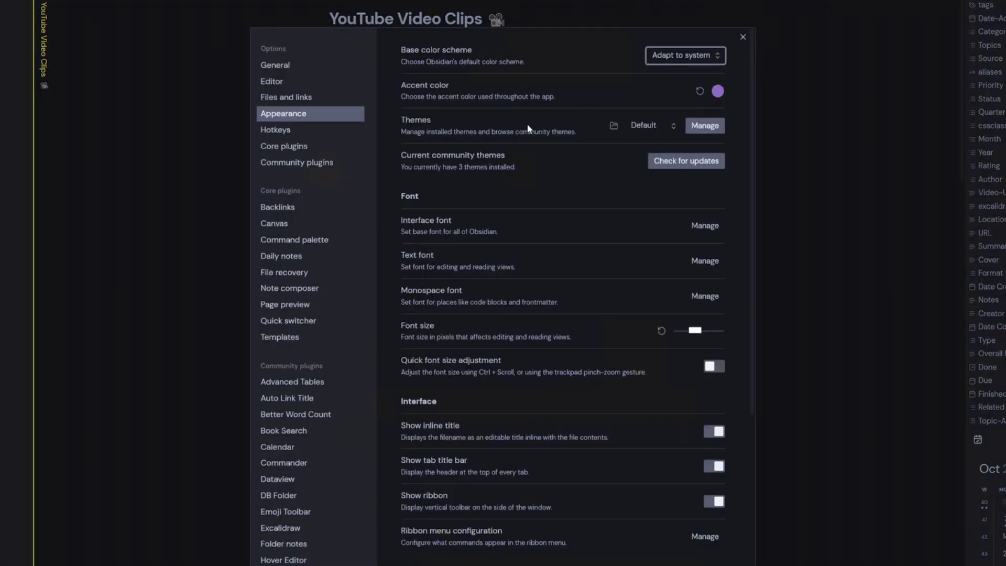
left_click(653, 125)
left_click(650, 147)
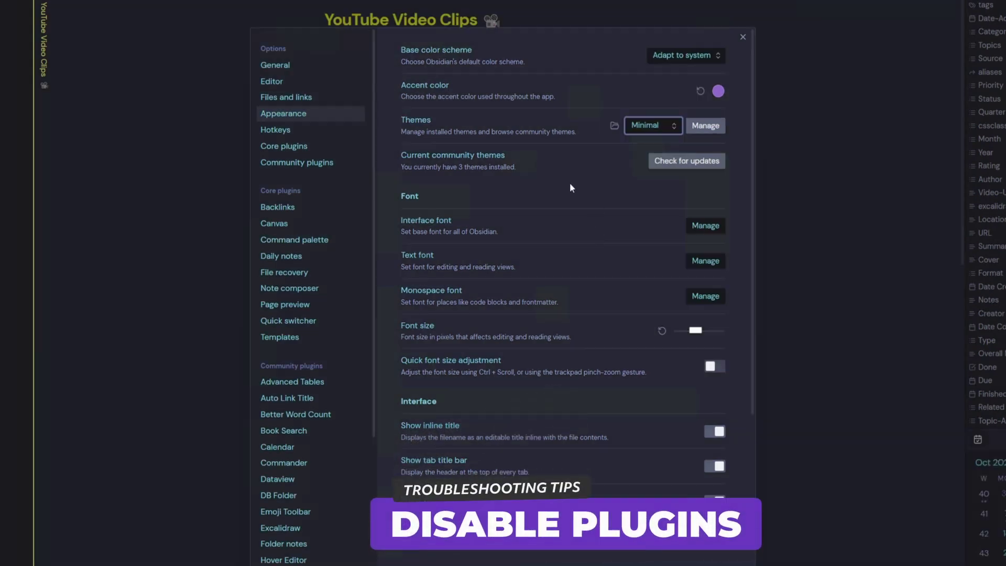
Review the installed community plugins and check for Obsidian app updates in the general settings
left_click(325, 162)
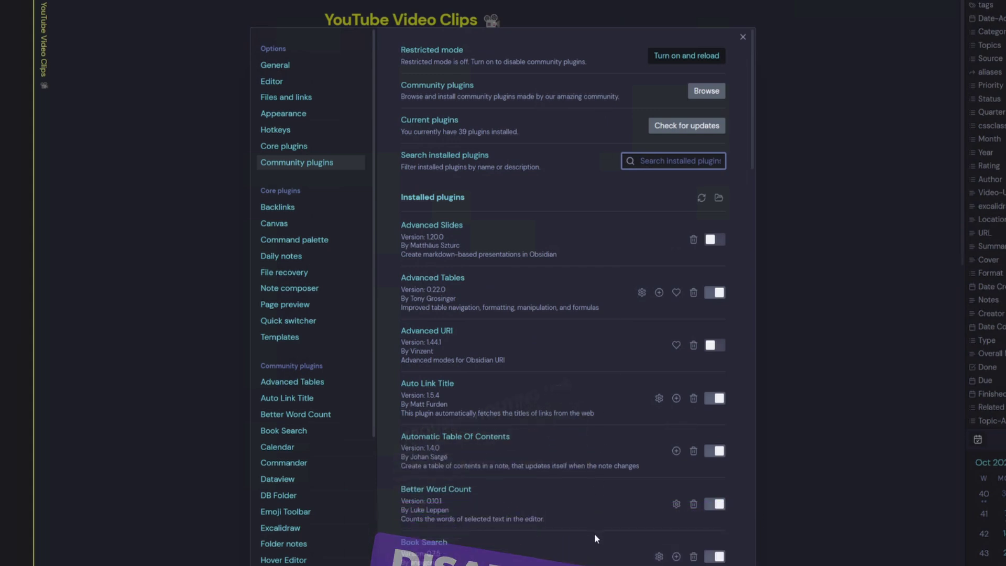
scroll(619, 503, "down", 3)
scroll(625, 525, "down", 15)
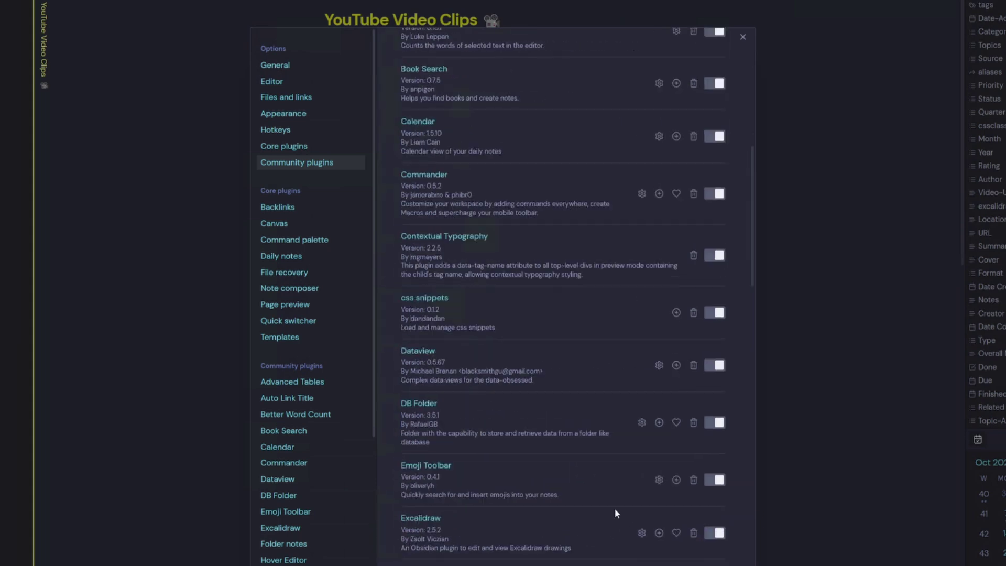
scroll(620, 510, "up", 15)
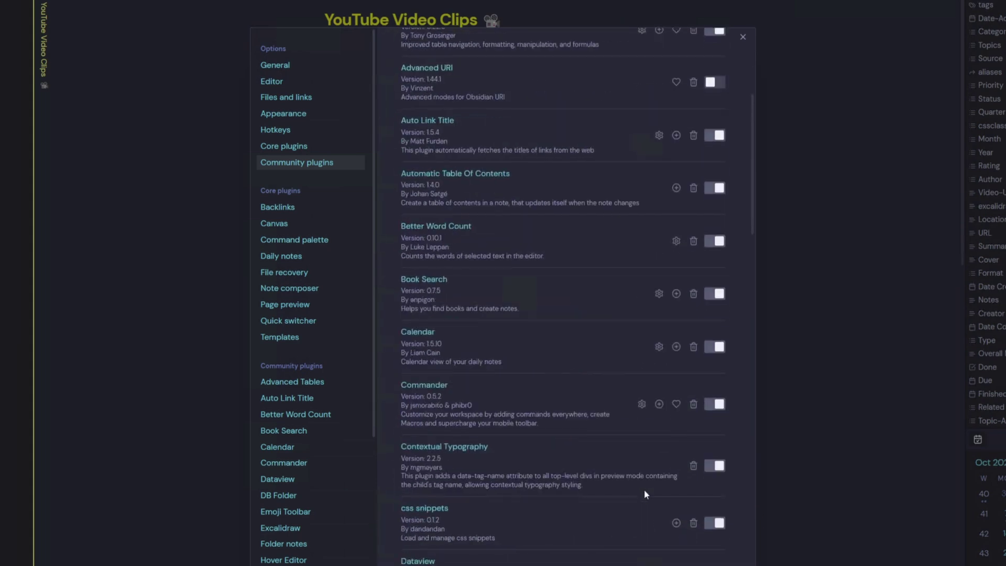
left_click(293, 65)
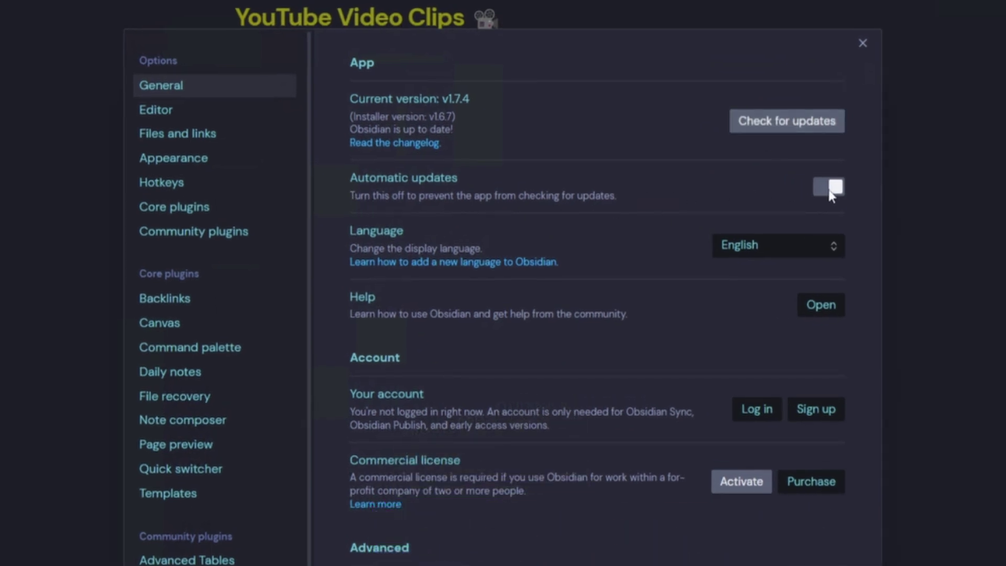
left_click(787, 121)
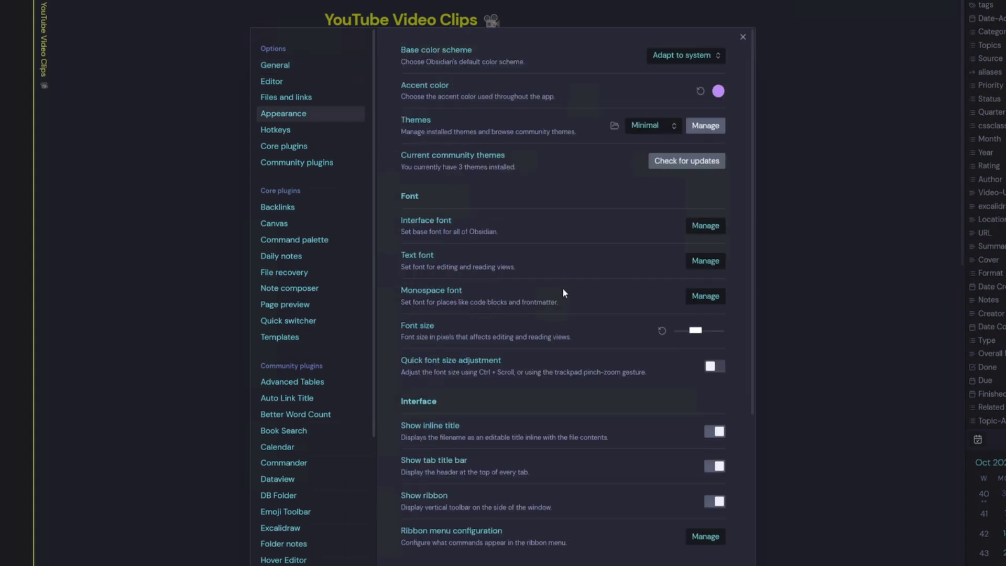
Look through the appearance options and the Dataview plugin's settings
scroll(562, 288, "down", 3)
scroll(564, 290, "up", 3)
scroll(576, 306, "down", 5)
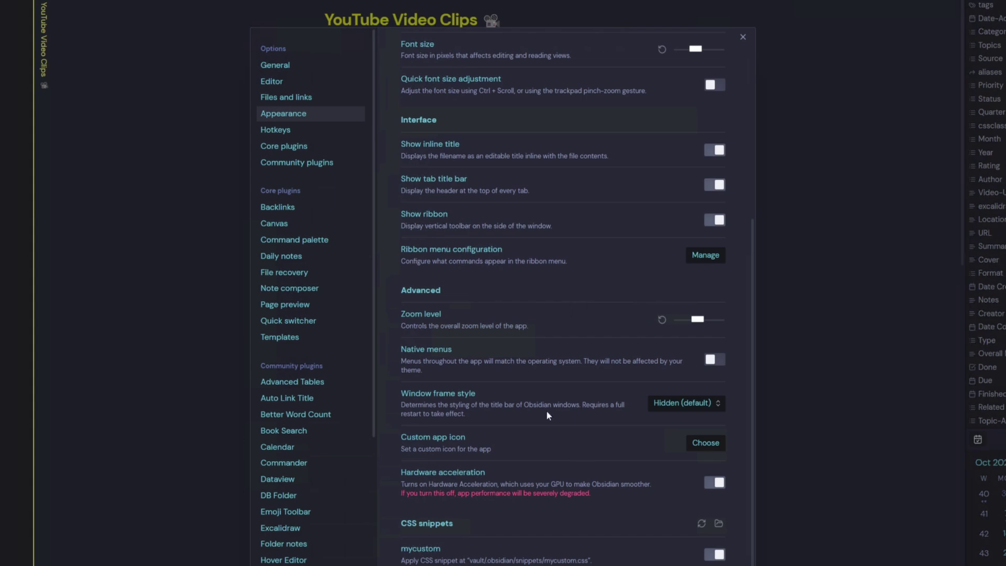
left_click(287, 479)
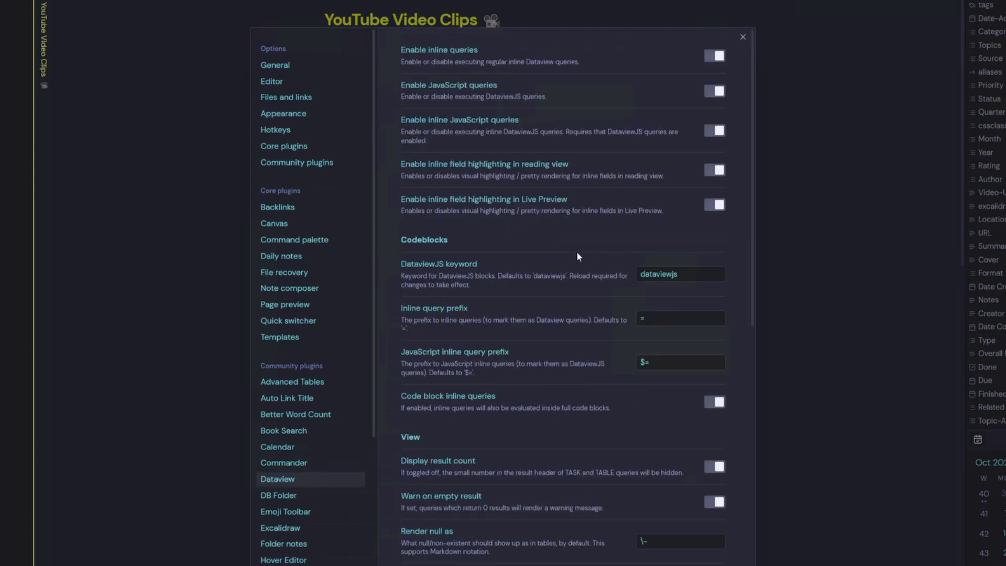
scroll(560, 297, "down", 10)
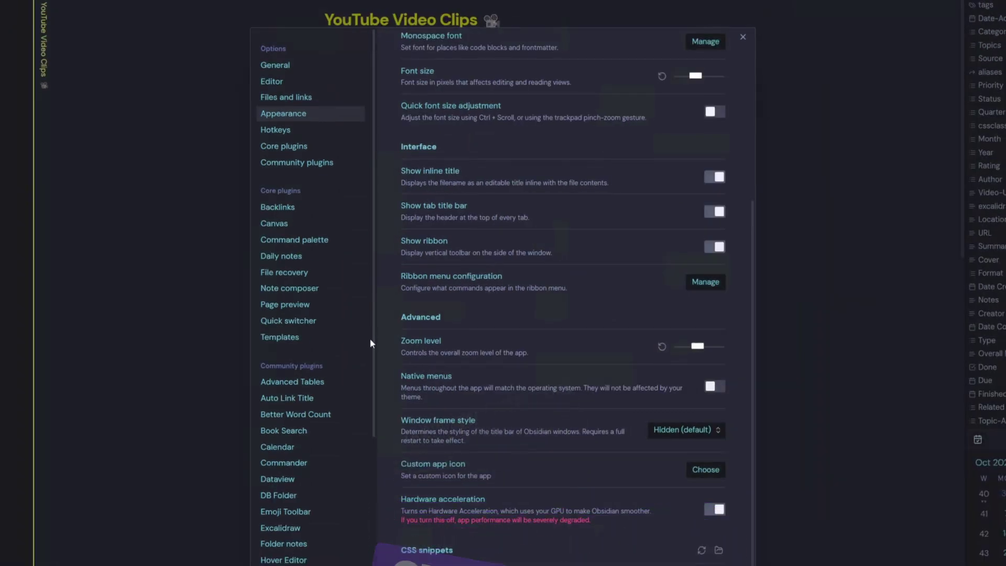
Expand the Minimal Cards section in the Style Settings plugin options
scroll(372, 338, "down", 5)
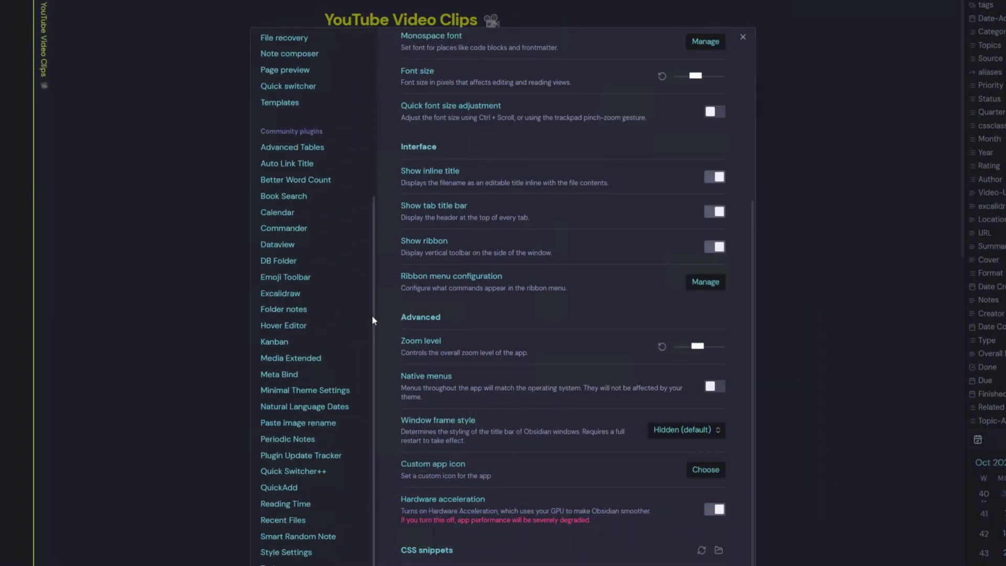
left_click(297, 552)
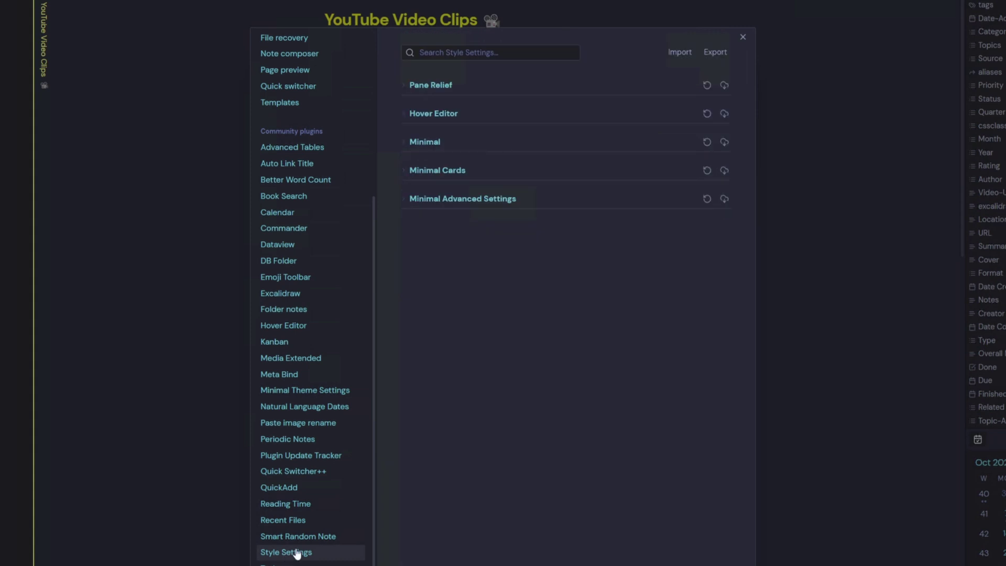
left_click(417, 141)
left_click(462, 148)
left_click(438, 173)
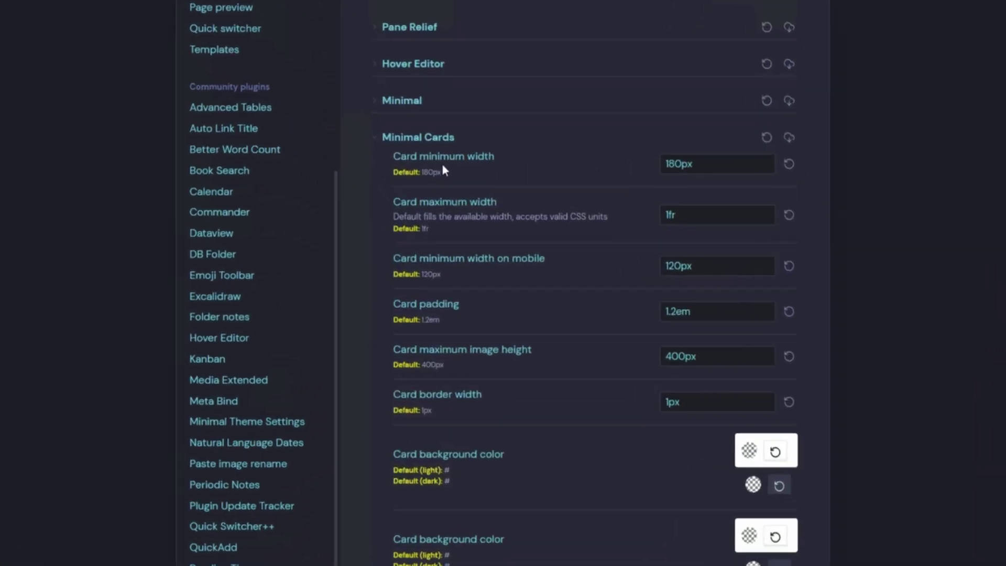
Set the card minimum width of Minimal Cards to 300px and close the settings to see the note's cards
left_click(696, 144)
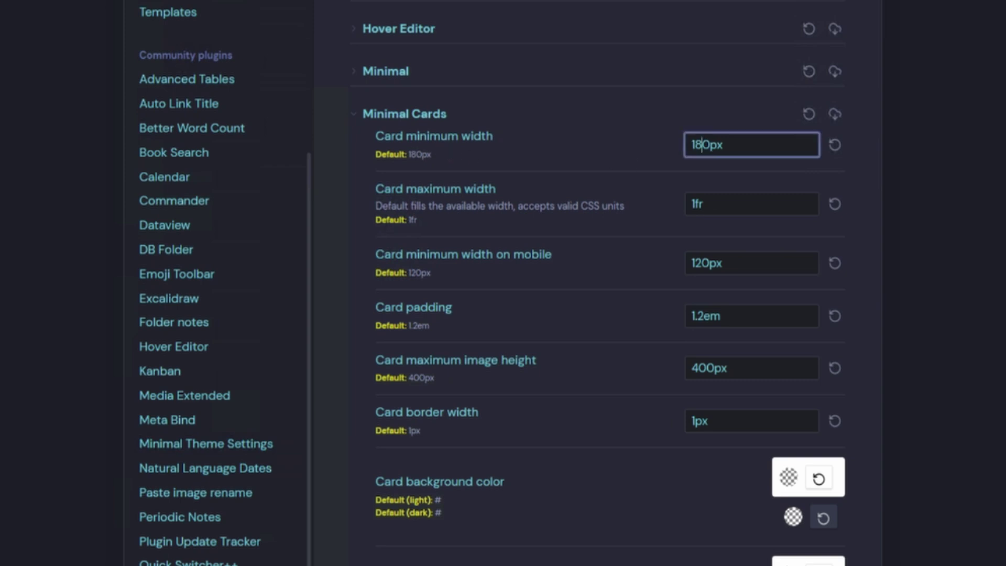
key("BackSpace")
key("BackSpace")
type("20")
key("BackSpace")
key("BackSpace")
type("18")
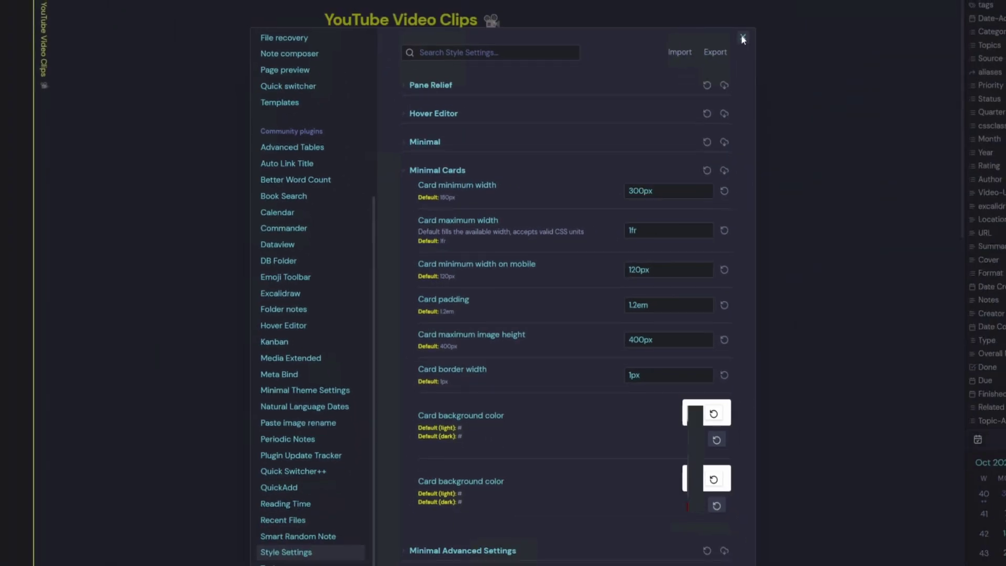
left_click(743, 36)
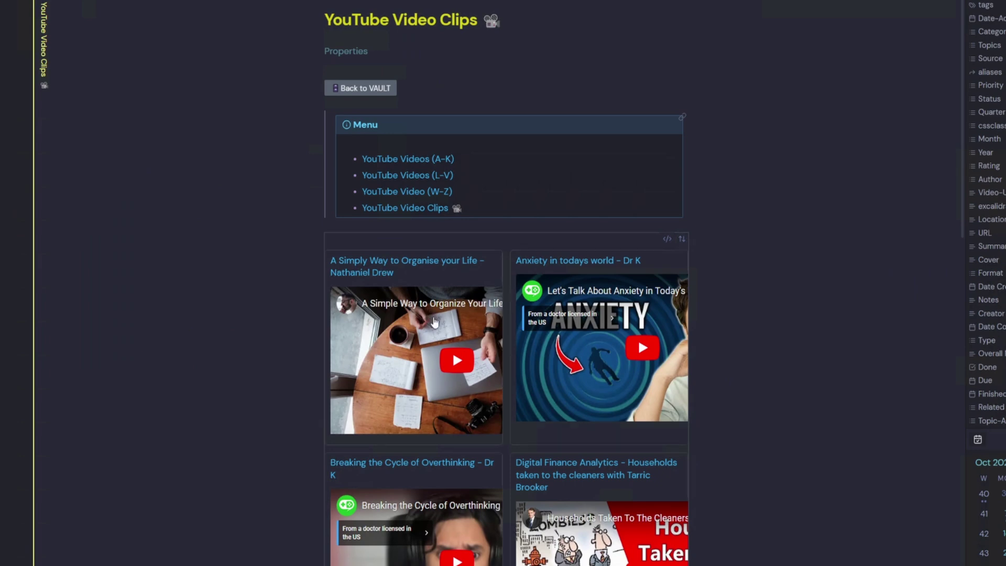
Reopen the Minimal Cards style settings and set the card minimum width to 180px
key("ctrl+comma")
left_click(438, 170)
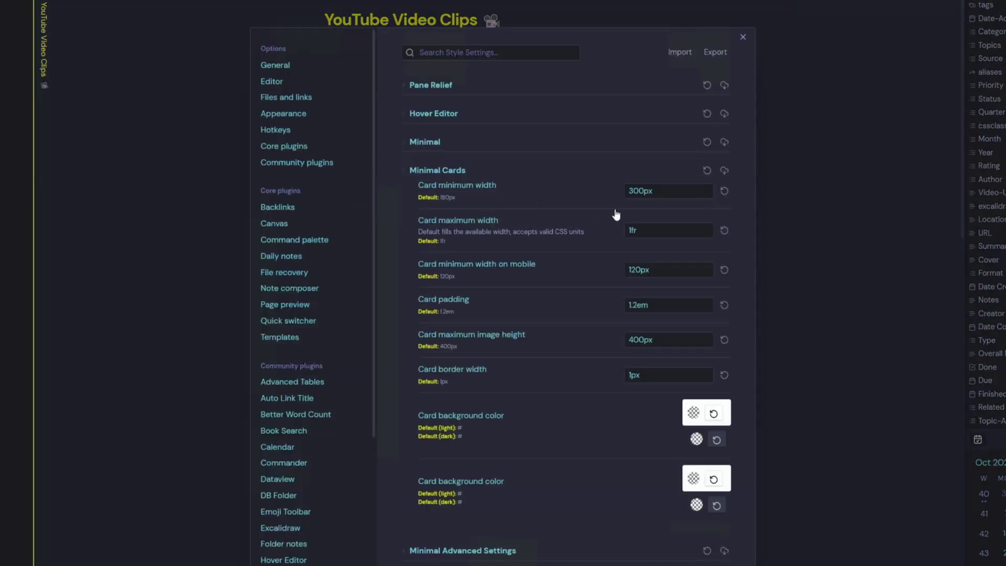
left_click_drag(644, 191, 618, 194)
type("180")
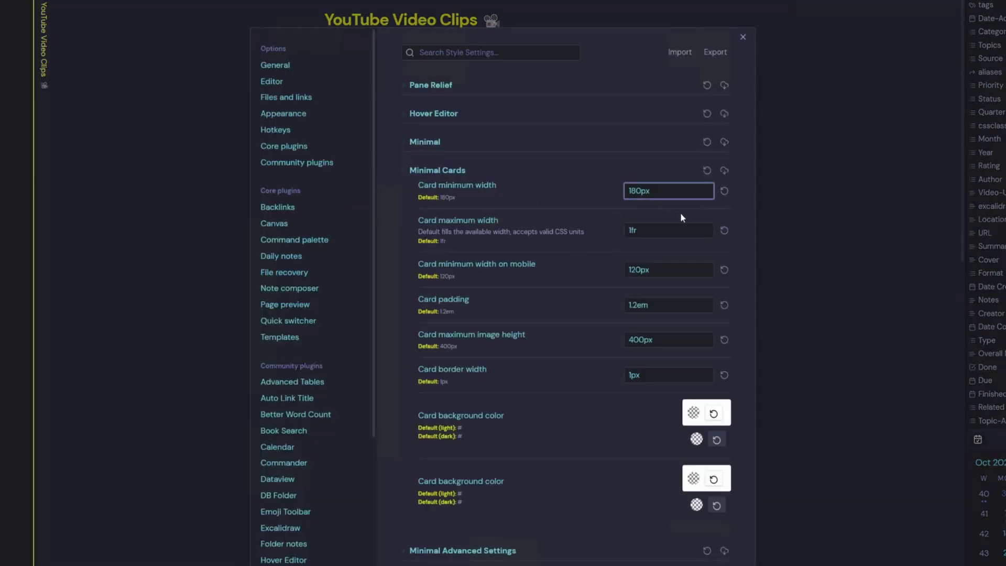
key("Tab")
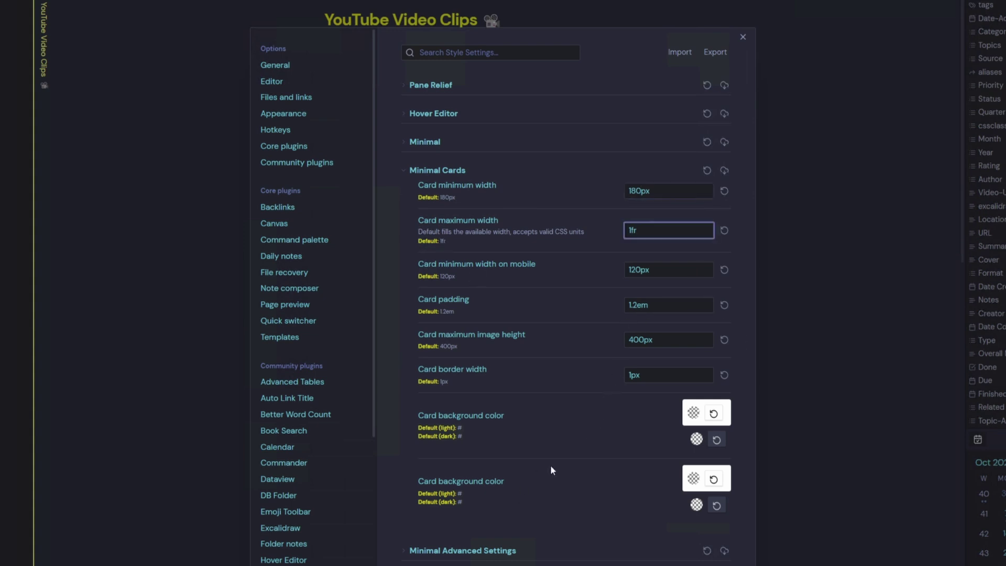
Expand Minimal Advanced Settings in the style settings and look through its options
left_click(401, 551)
scroll(524, 486, "down", 6)
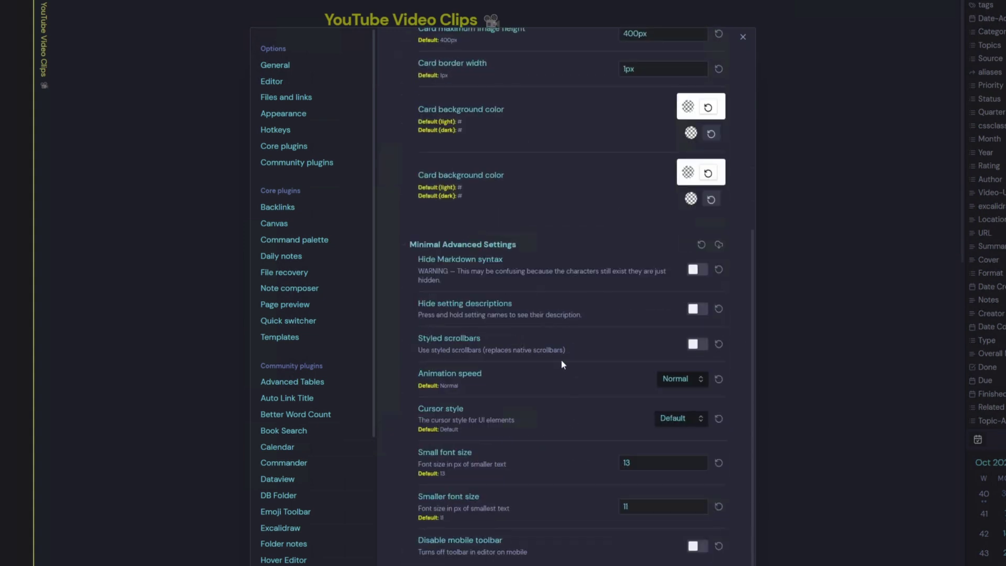
scroll(571, 355, "up", 6)
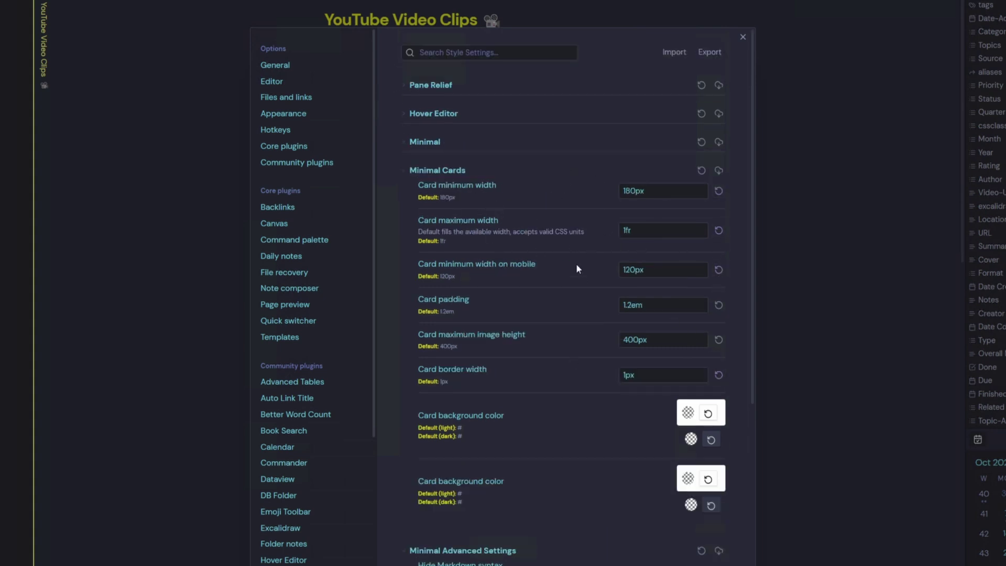
Set the table width for table and Dataview blocks to Wide line width in Minimal Theme Settings
scroll(350, 341, "down", 5)
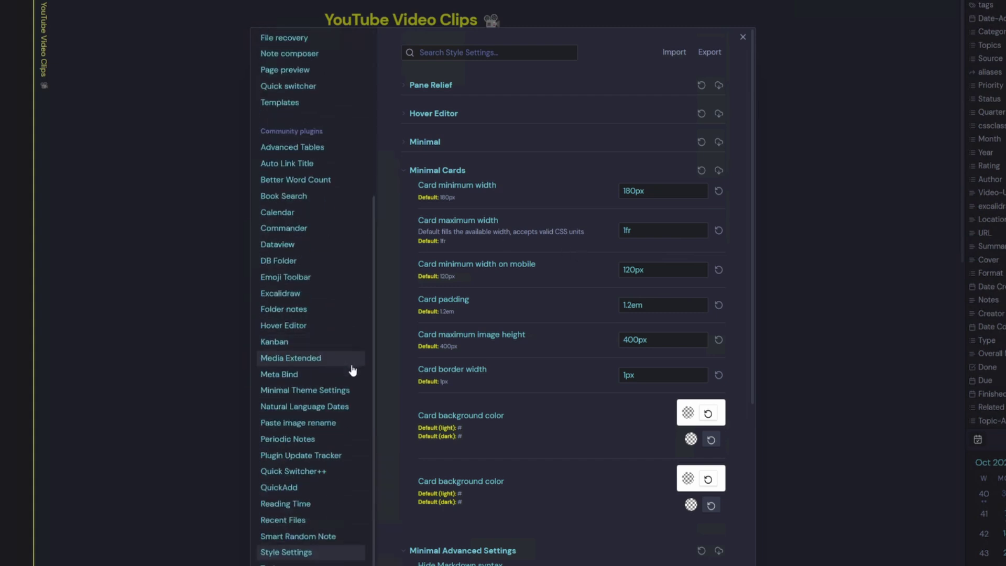
left_click(287, 394)
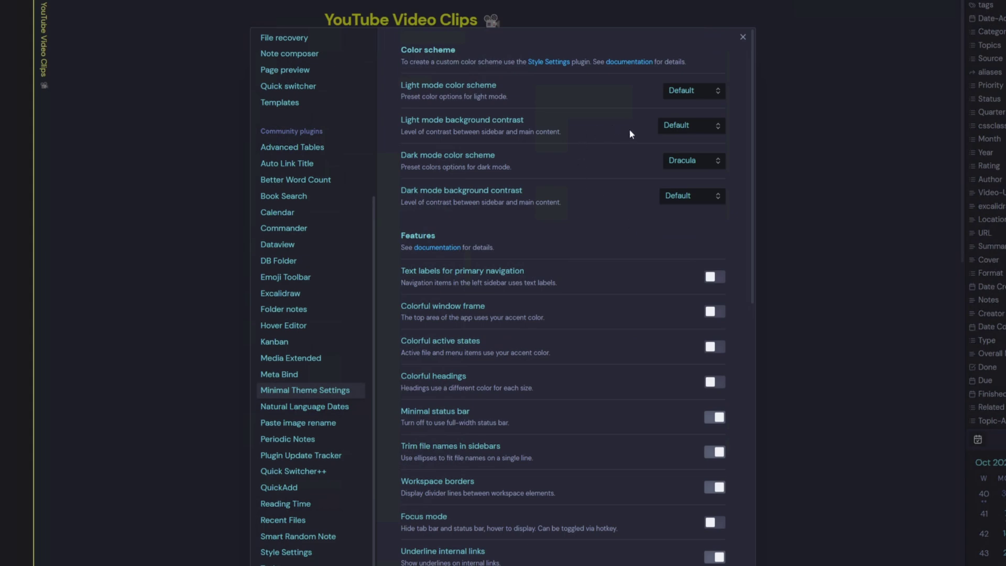
scroll(725, 207, "down", 10)
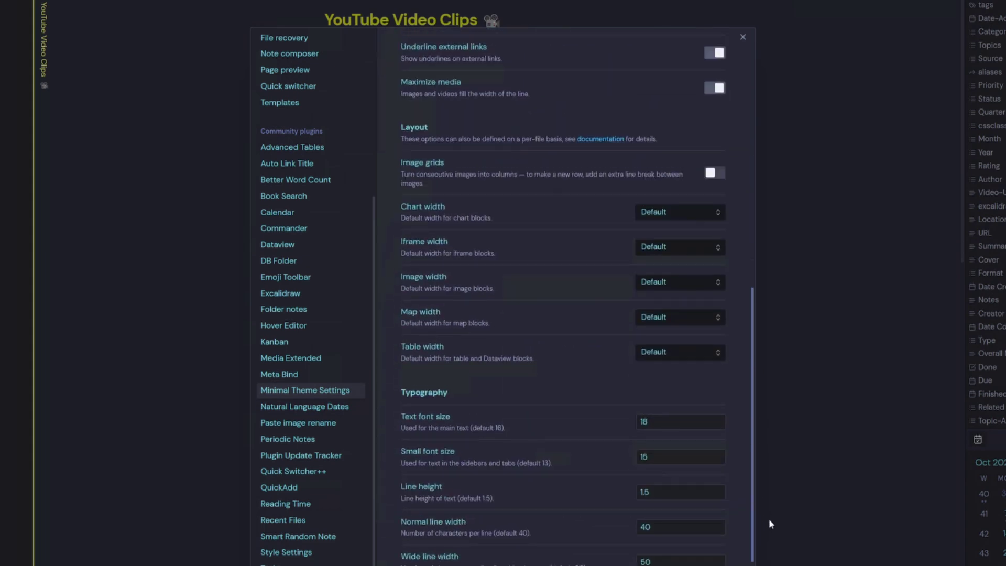
scroll(739, 469, "down", 2)
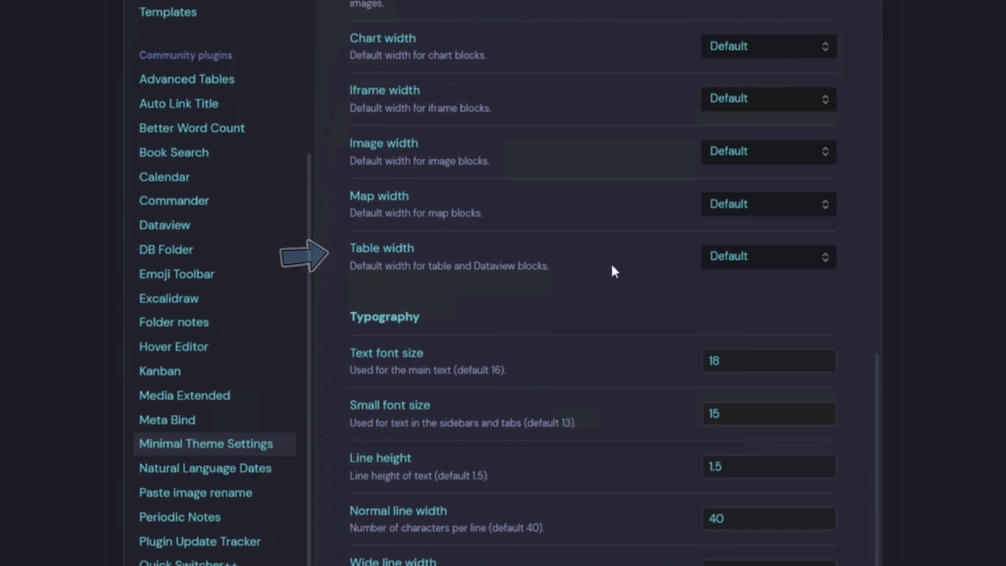
left_click(721, 257)
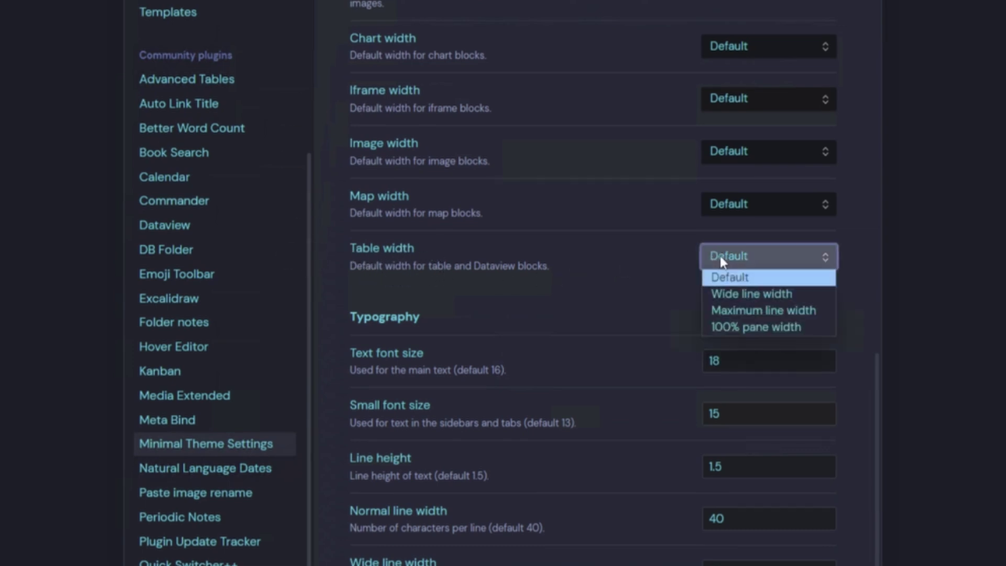
left_click(738, 294)
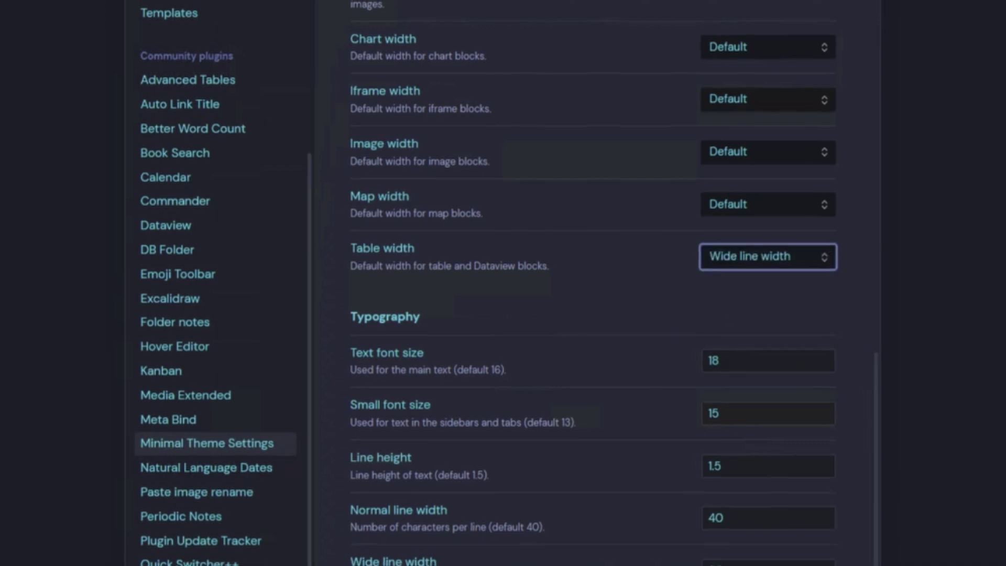
Try the Maximum line width and 100% pane width options for the table width
left_click(758, 258)
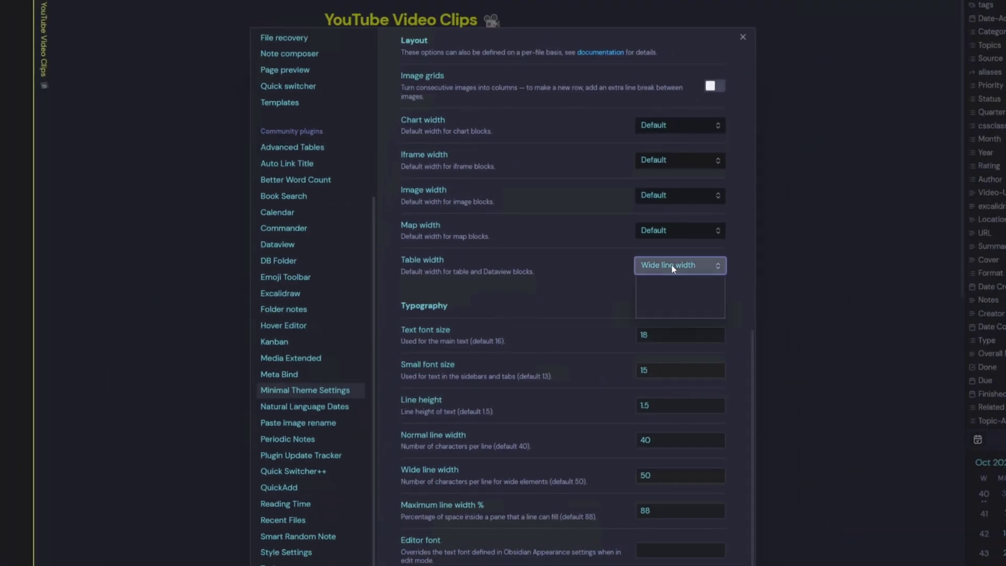
left_click(672, 306)
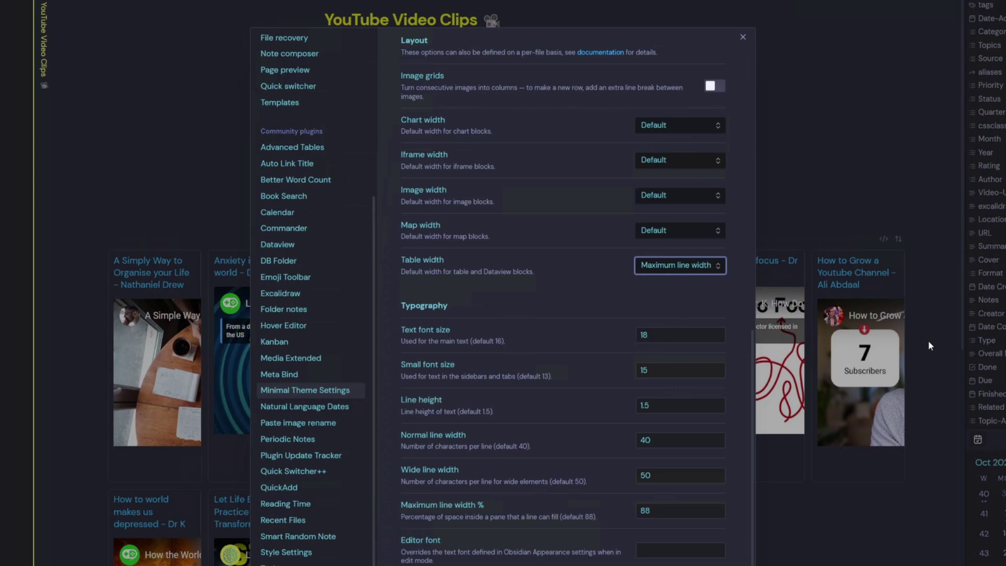
left_click(676, 266)
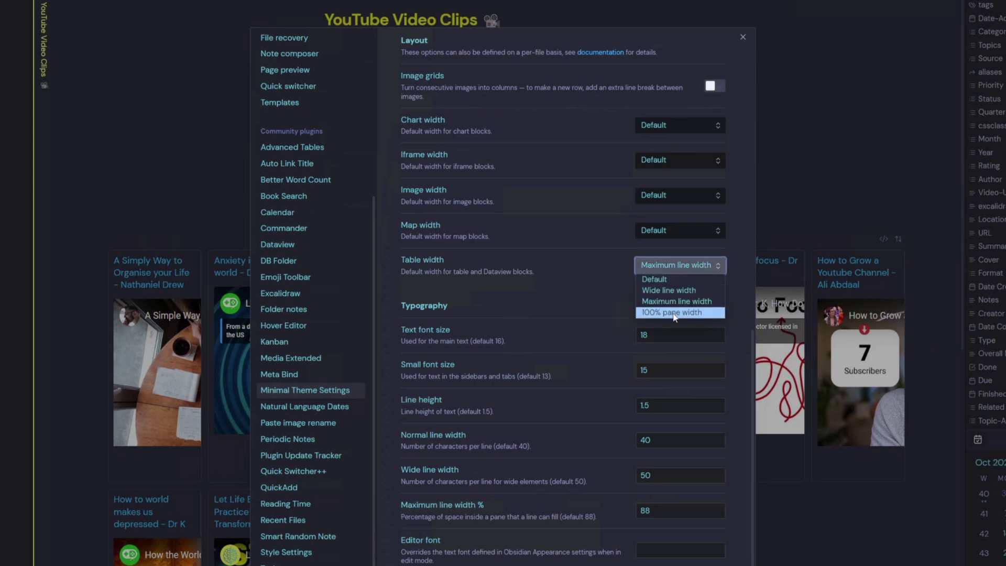
left_click(673, 314)
Switch the table width back to Wide line width and close the settings
left_click(706, 270)
left_click(662, 291)
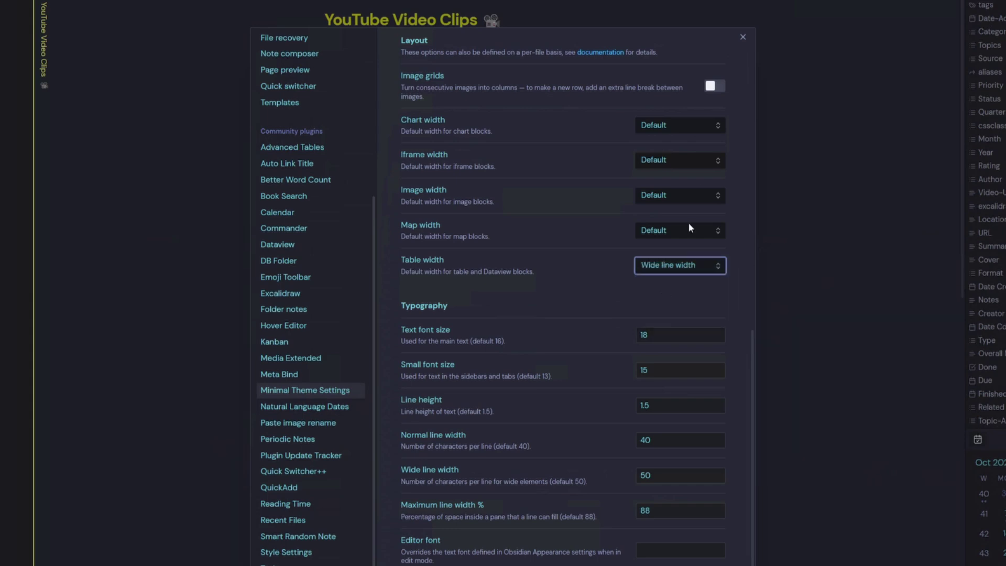
left_click(741, 37)
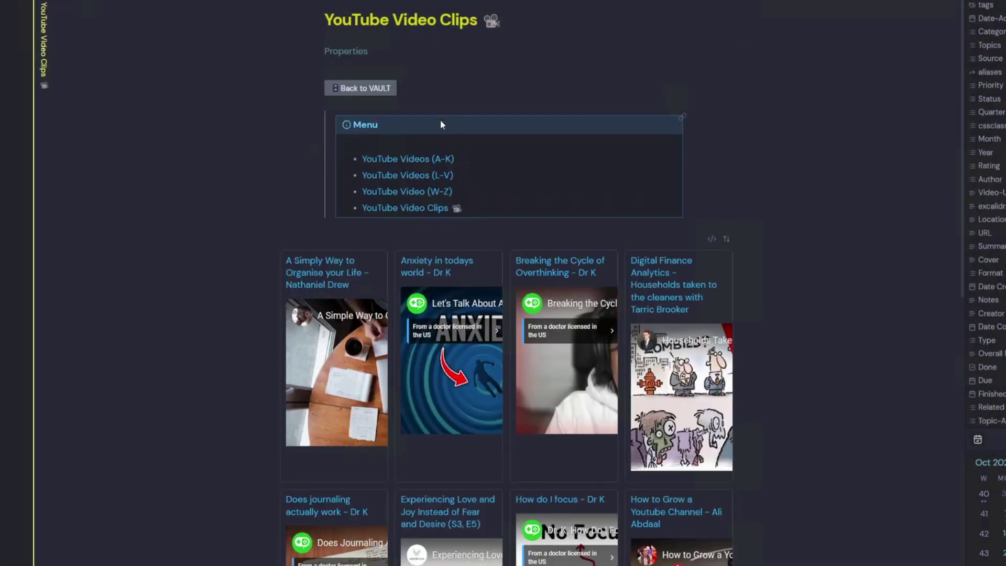
left_click(338, 53)
left_click(471, 73)
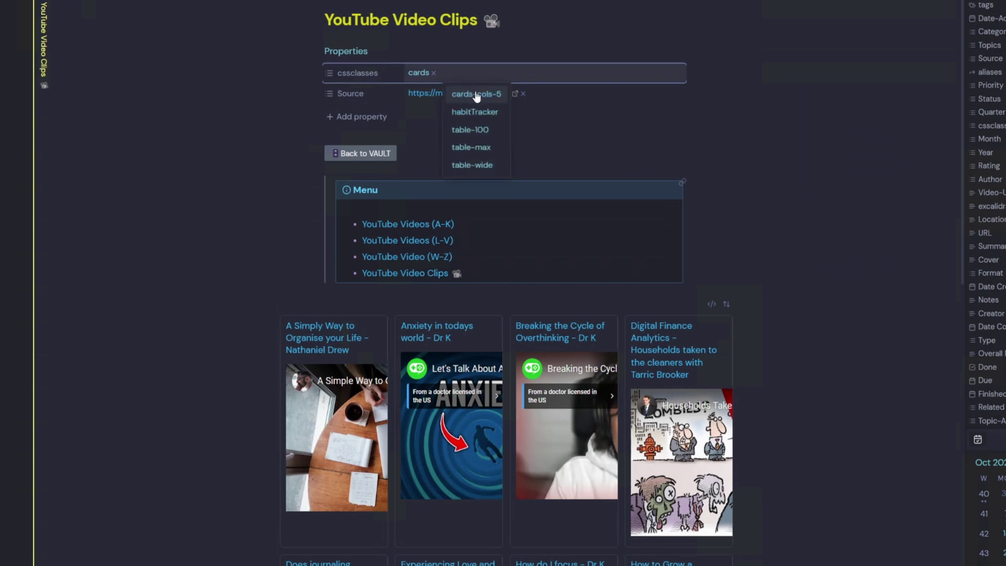
left_click(786, 92)
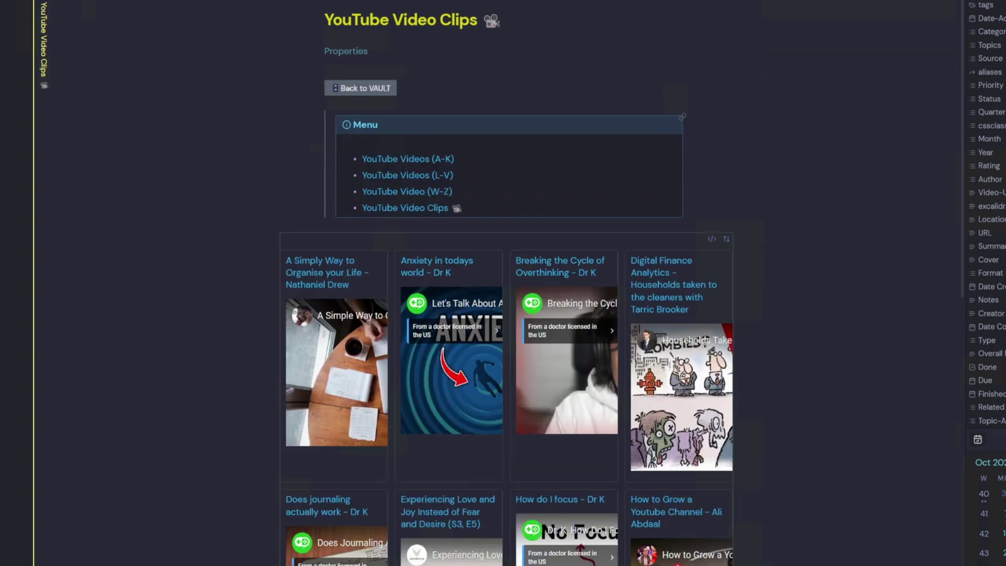
Add the cards-cols-3 class to the cssclasses property of the YouTube Video Clips note
left_click(338, 53)
left_click(472, 73)
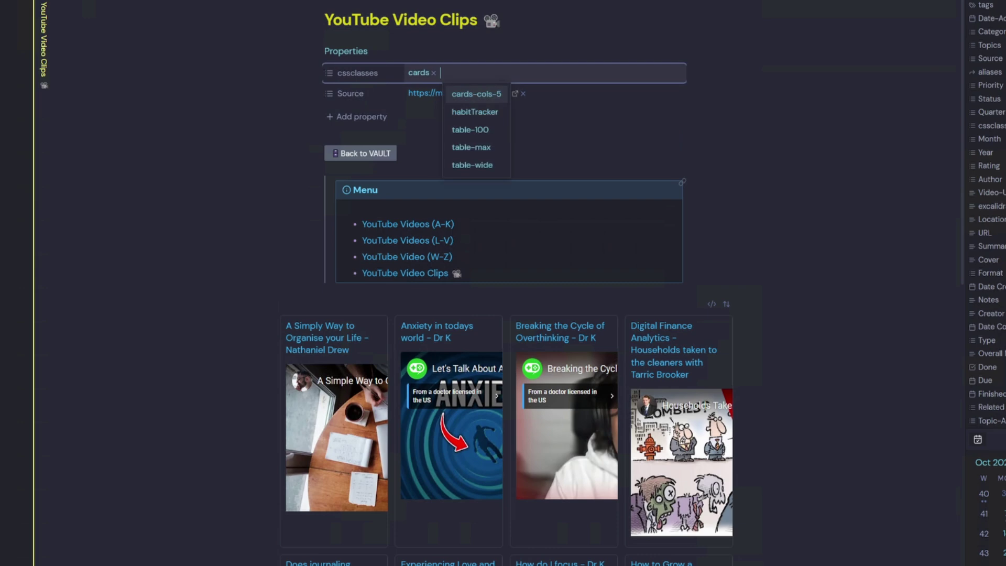
type("cards")
type("-cols-3")
key("Return")
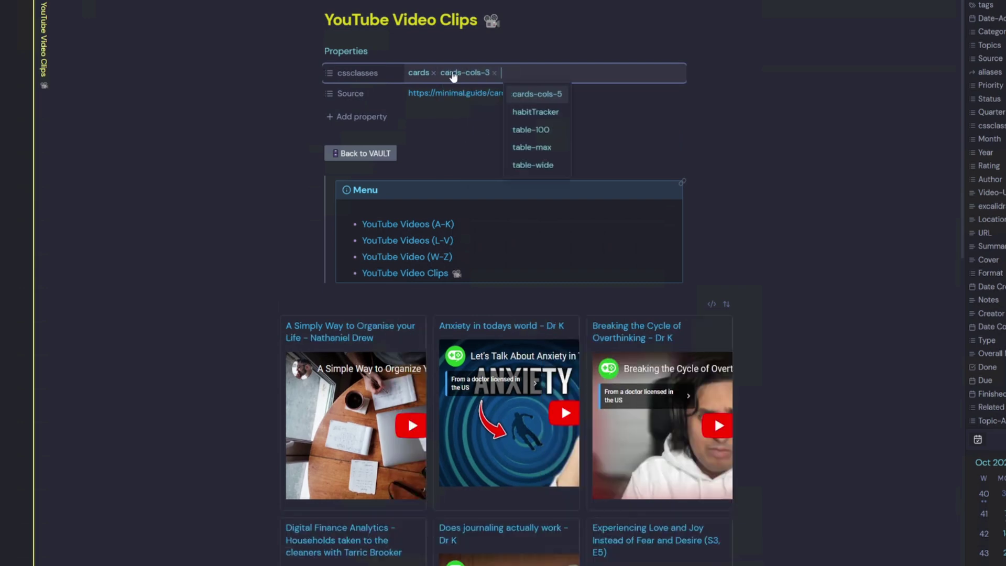
Set the table width for table and Dataview blocks to Maximum line width in Minimal Theme Settings and close the settings
key("Escape")
key("ctrl+comma")
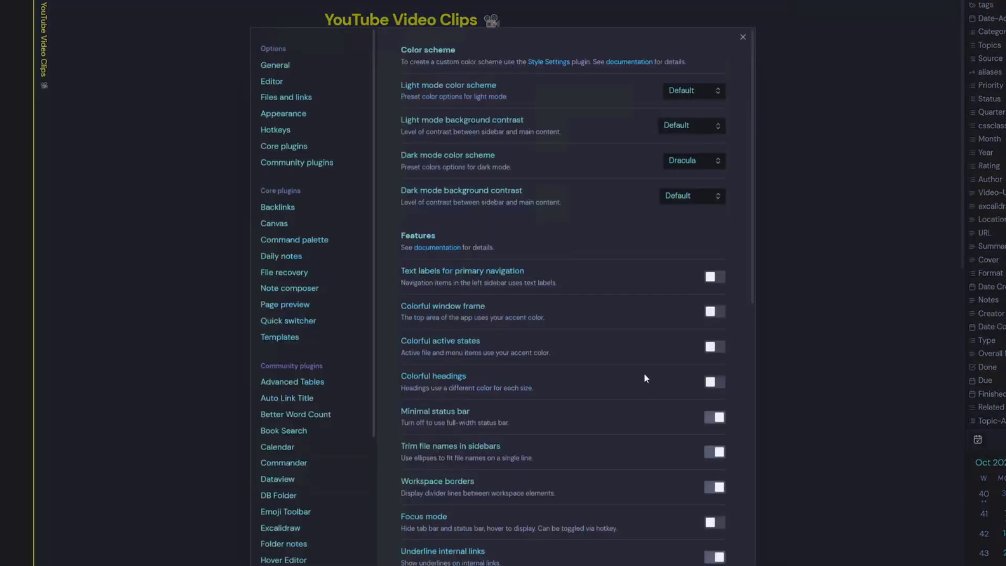
scroll(513, 283, "down", 12)
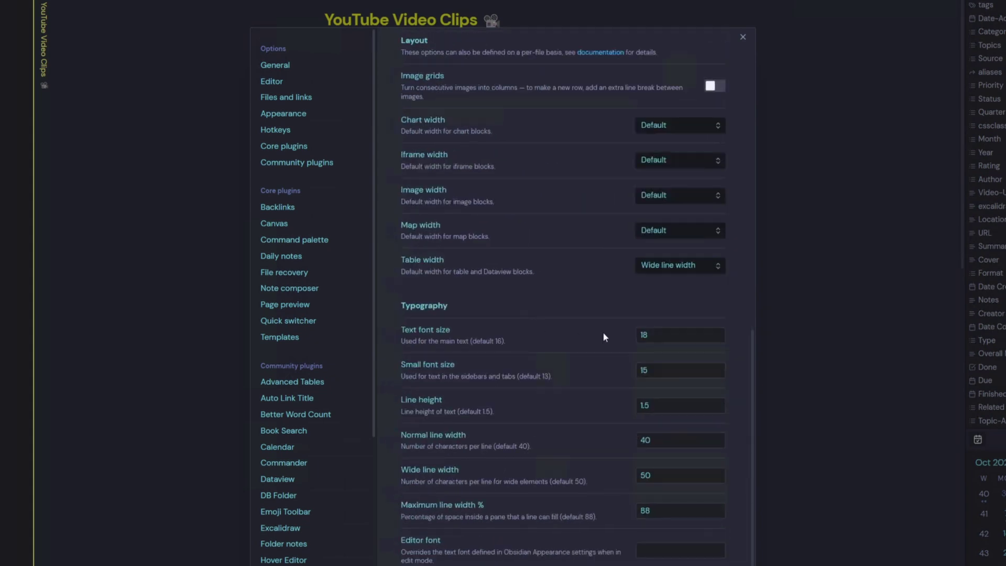
left_click(672, 265)
left_click(676, 301)
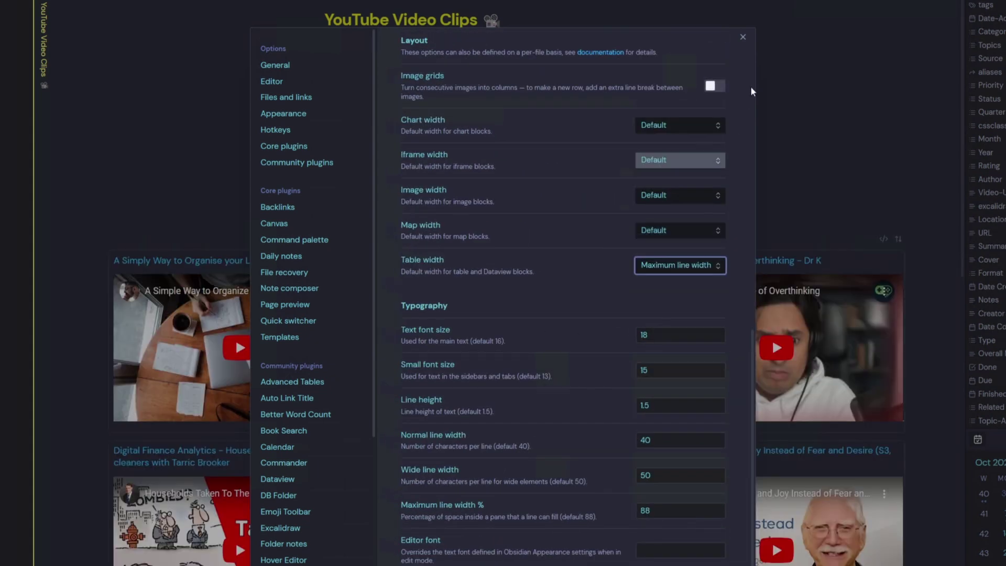
left_click(743, 36)
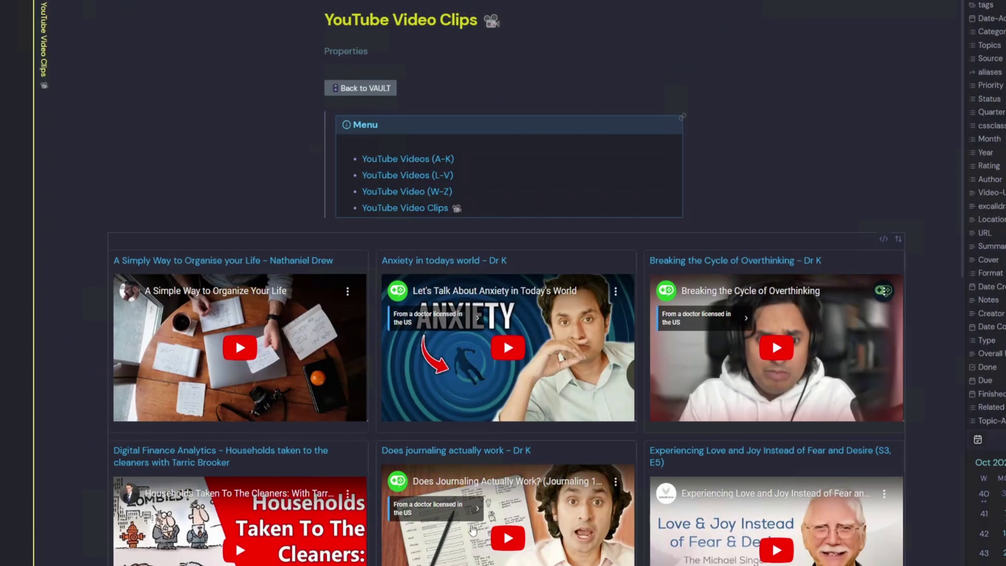
Review the feature and layout width options in Minimal Theme Settings, leaving them as they are
left_click(361, 51)
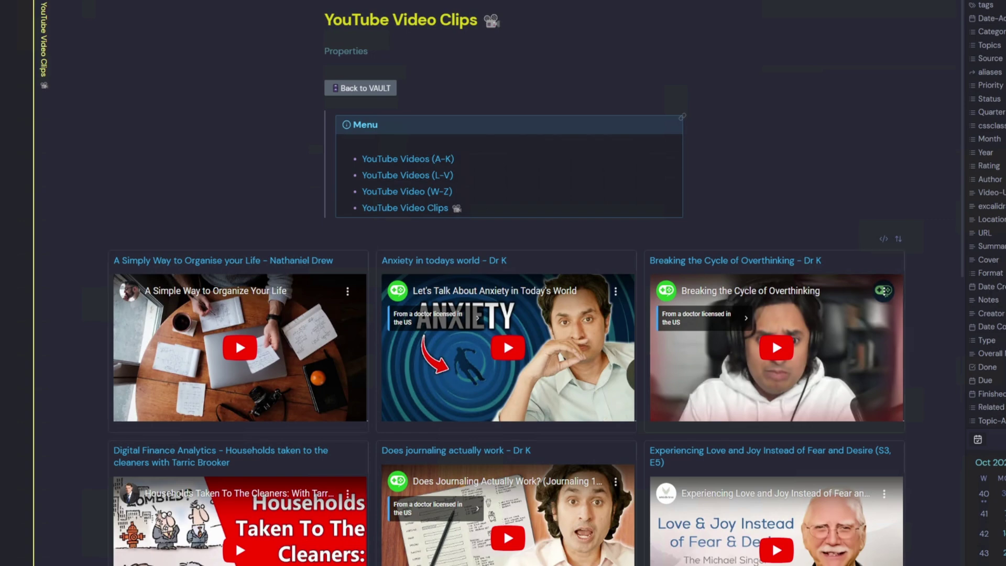
key("ctrl+comma")
scroll(706, 423, "down", 10)
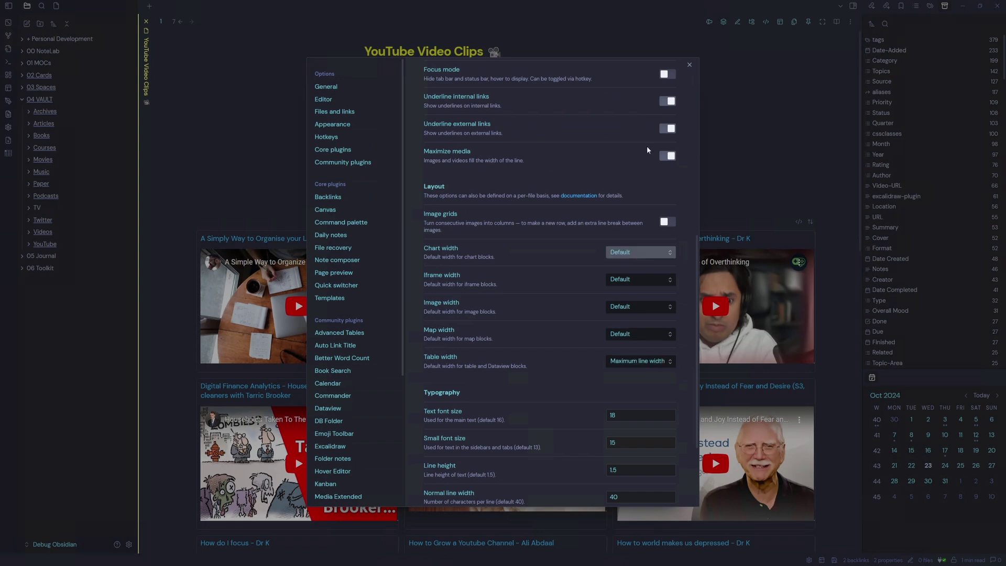
key("Escape")
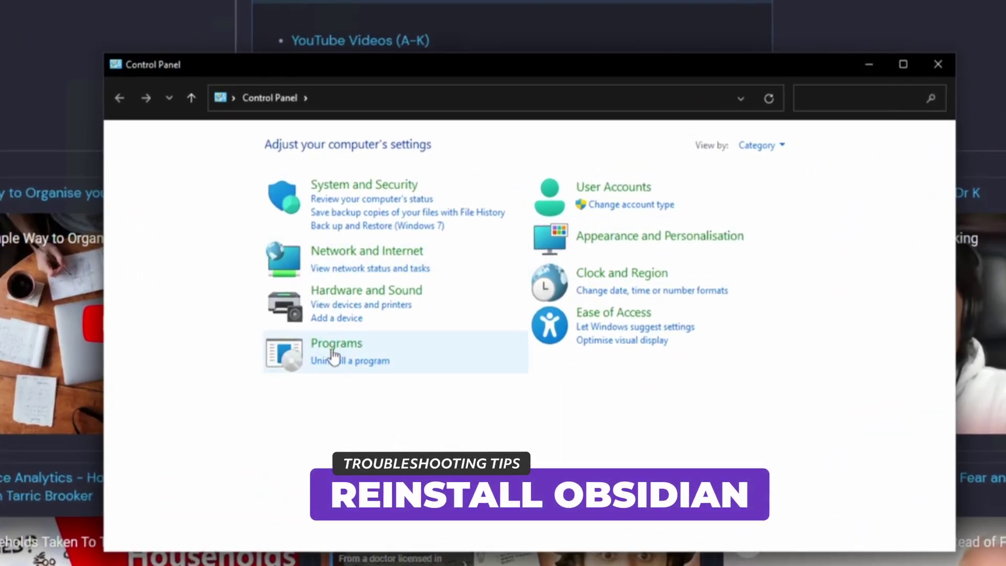
Show the installed programs in Windows Control Panel and select Obsidian
left_click(332, 352)
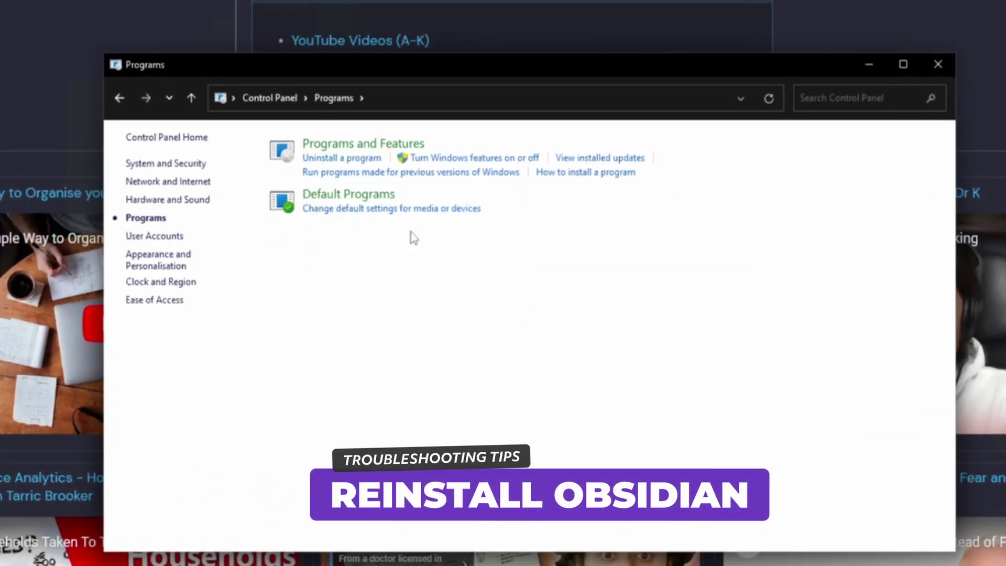
left_click(354, 149)
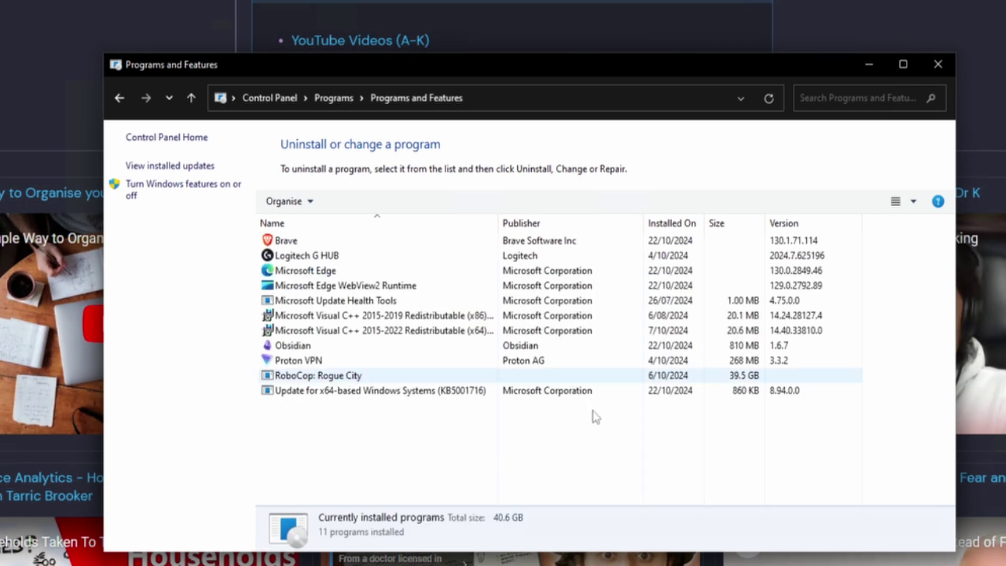
left_click(280, 350)
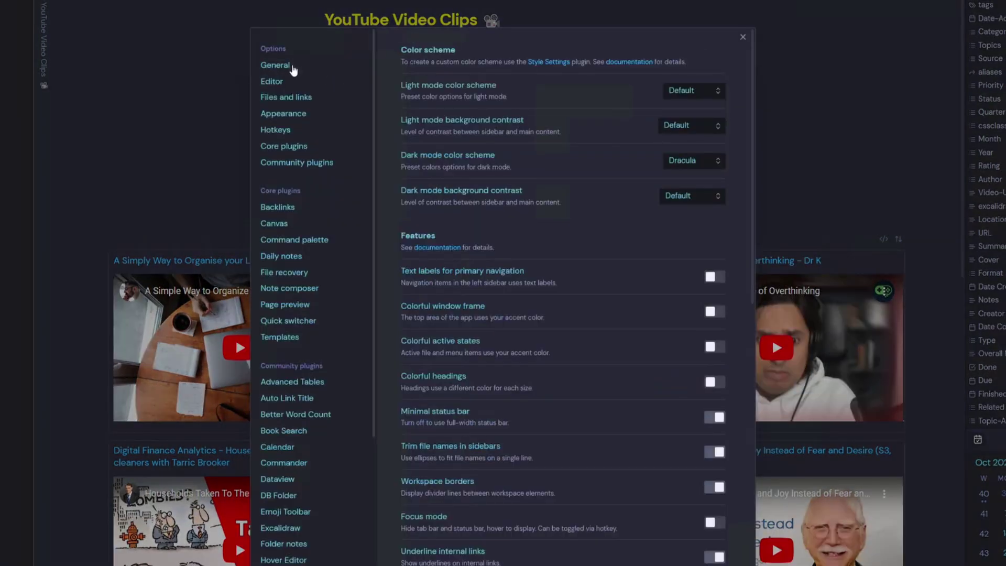
Switch to Obsidian and check its current and installer versions in the General settings
left_click(292, 64)
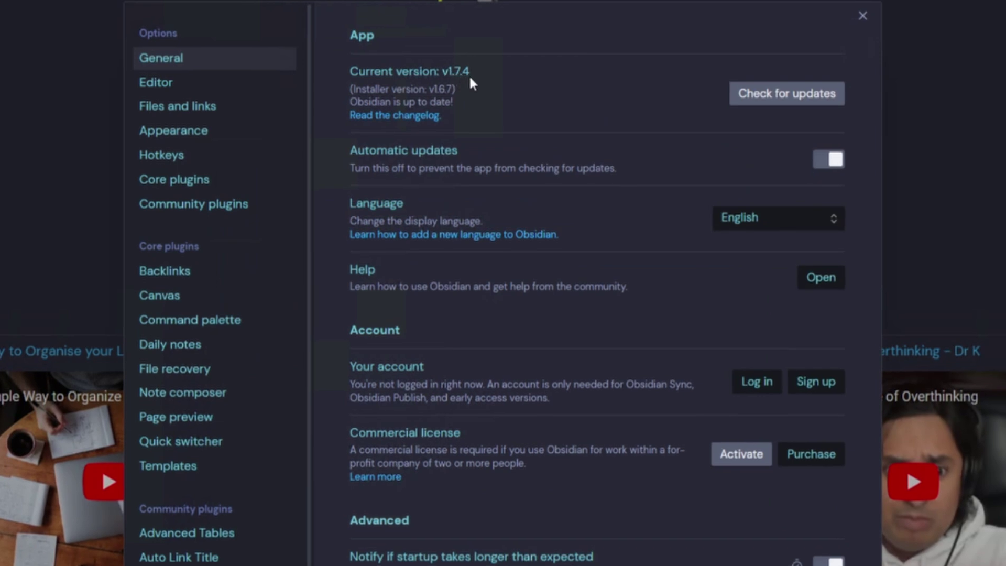
left_click(863, 16)
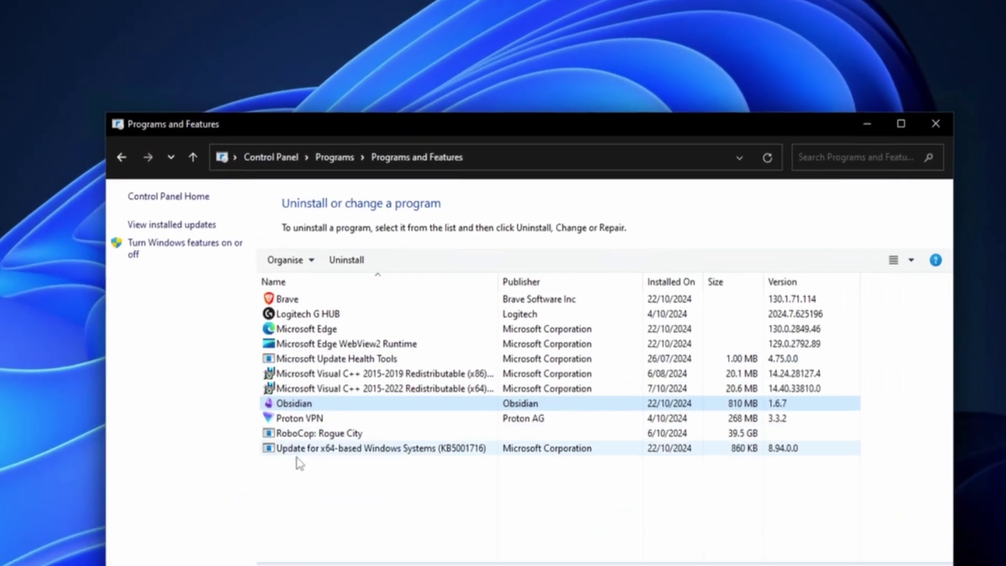
Switch to Control Panel's installed programs and uninstall Obsidian
right_click(291, 406)
left_click(326, 418)
left_click(452, 464)
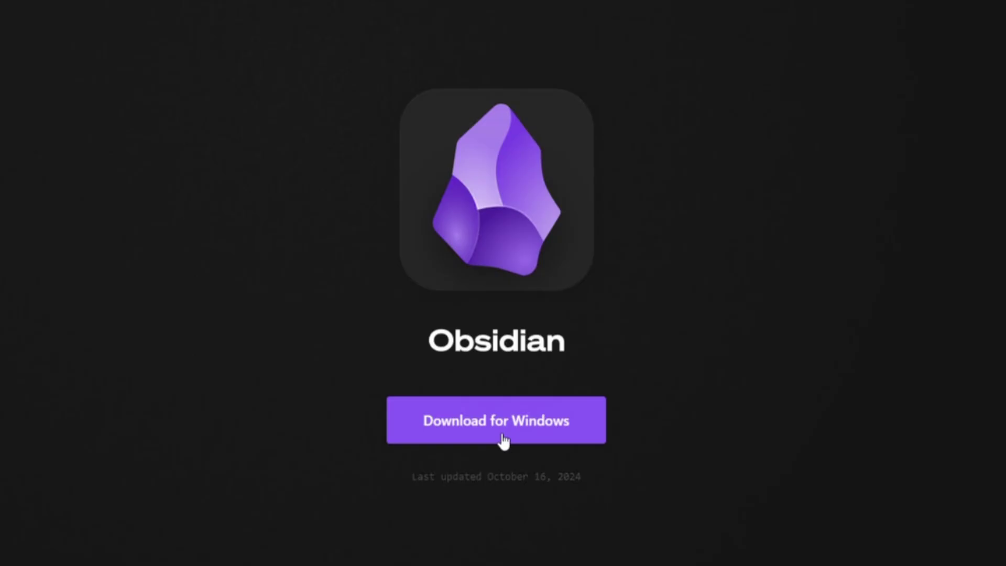
Download Obsidian for Windows and install it in C:\Program Files\Obsidian
left_click(503, 440)
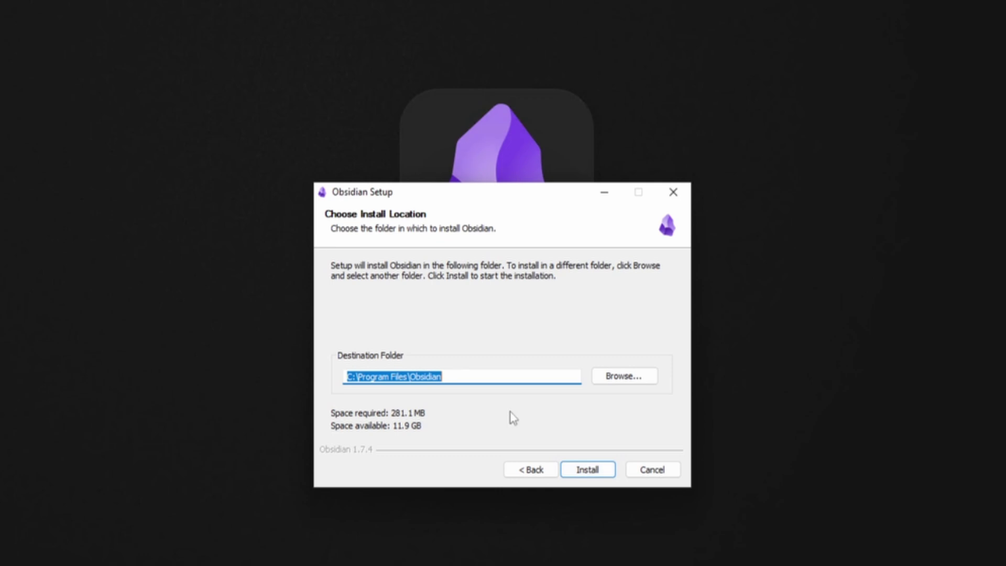
left_click(586, 469)
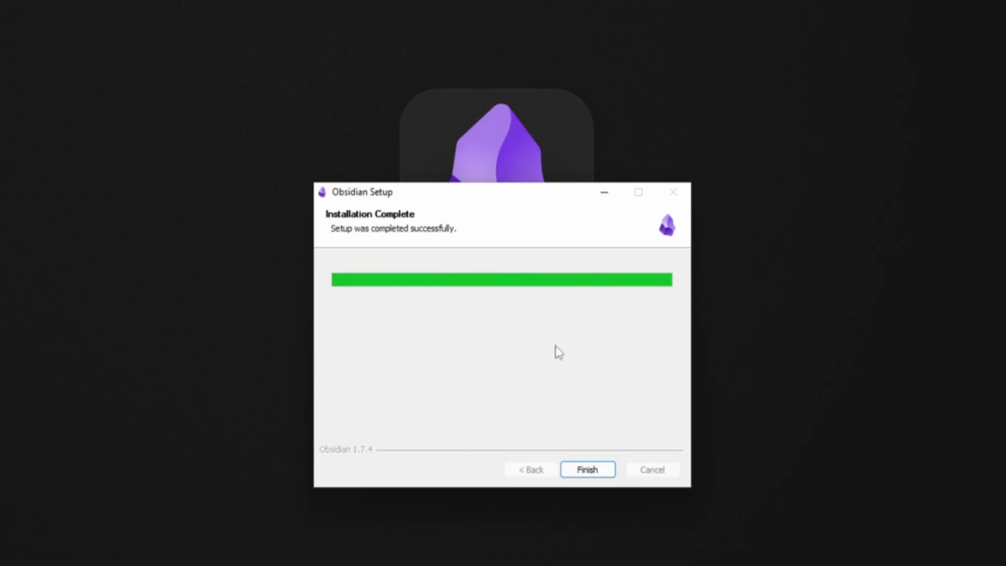
left_click(587, 469)
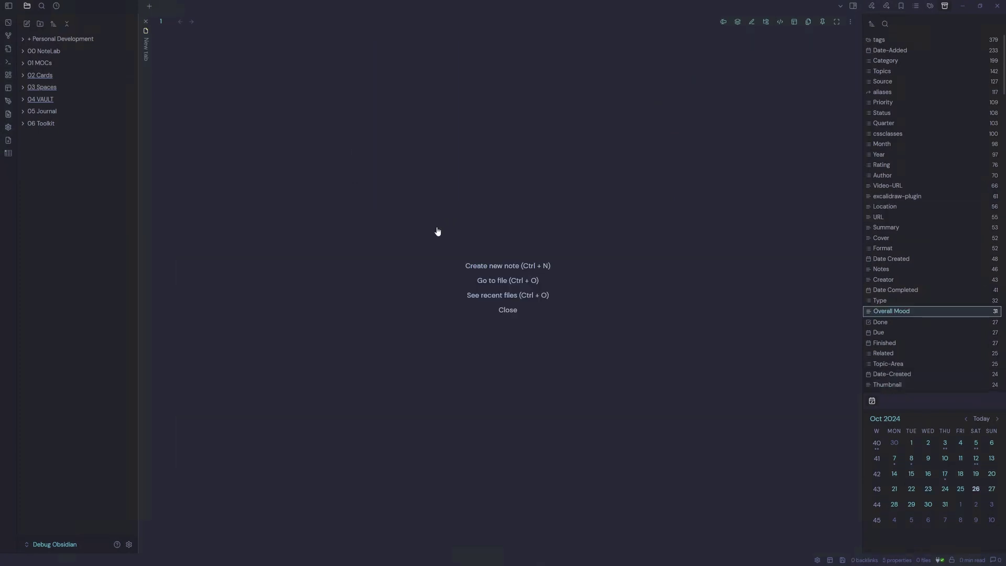
Open the 04 VAULT note and find its saved snapshots through the File recovery settings
left_click(41, 101)
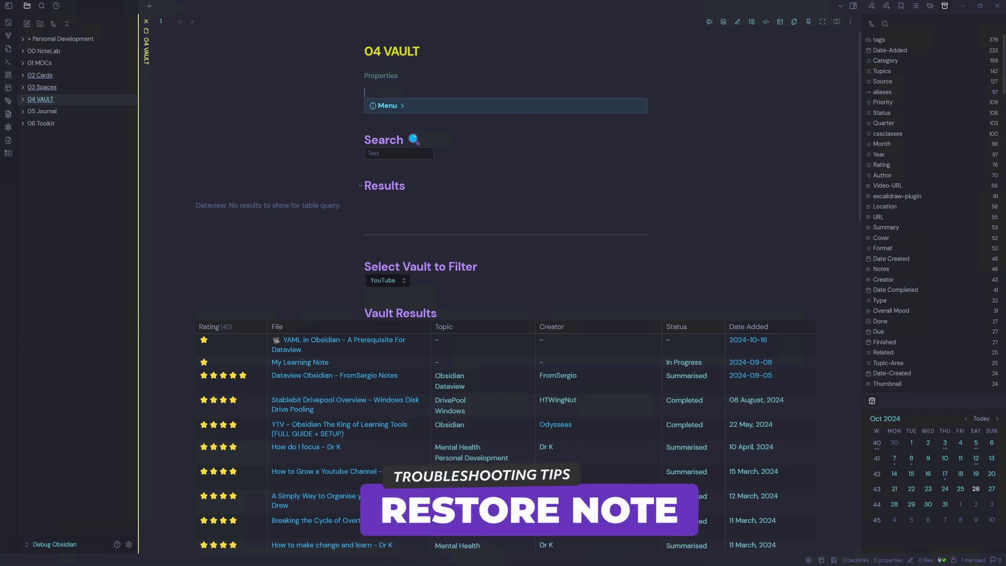
left_click(128, 545)
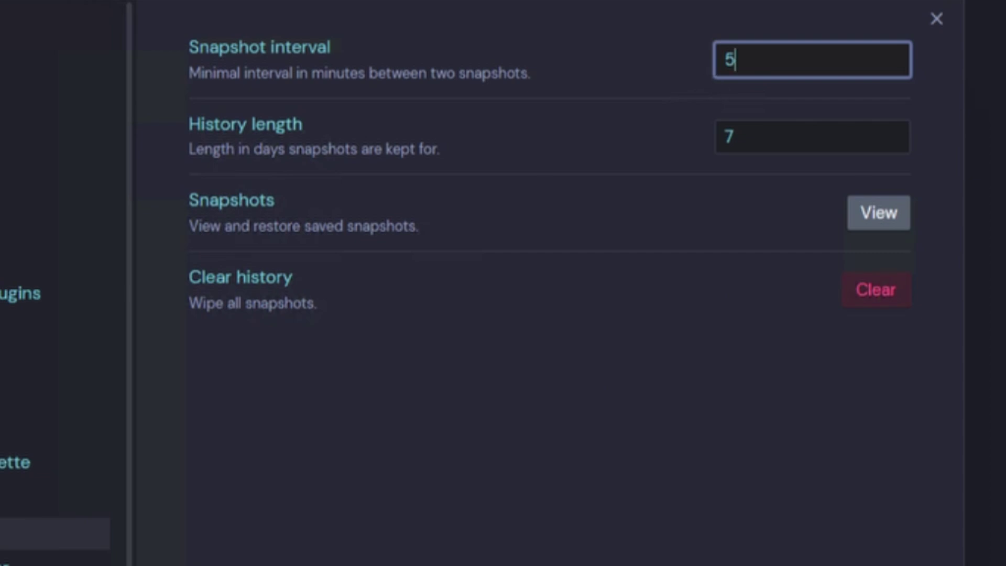
left_click(610, 78)
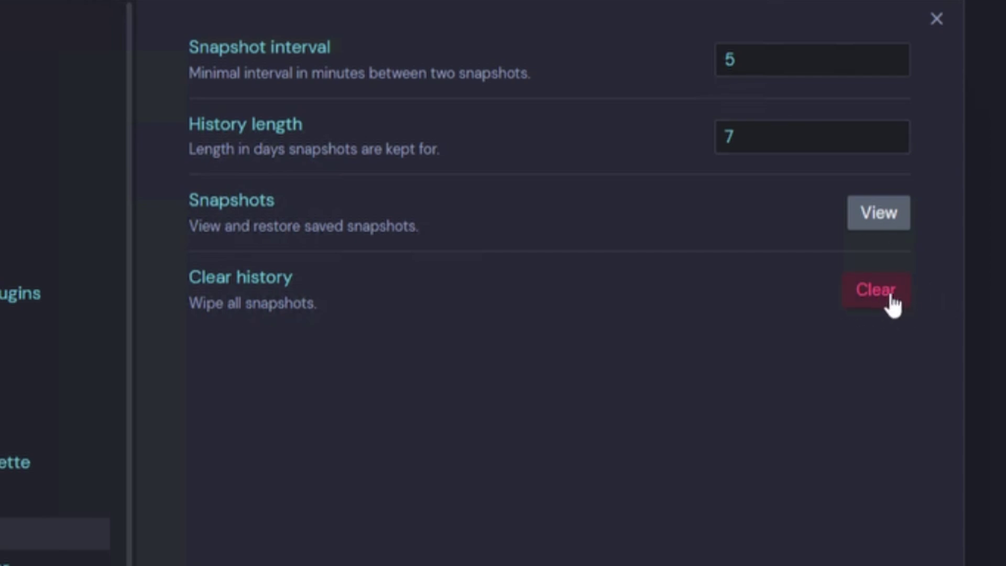
left_click(879, 223)
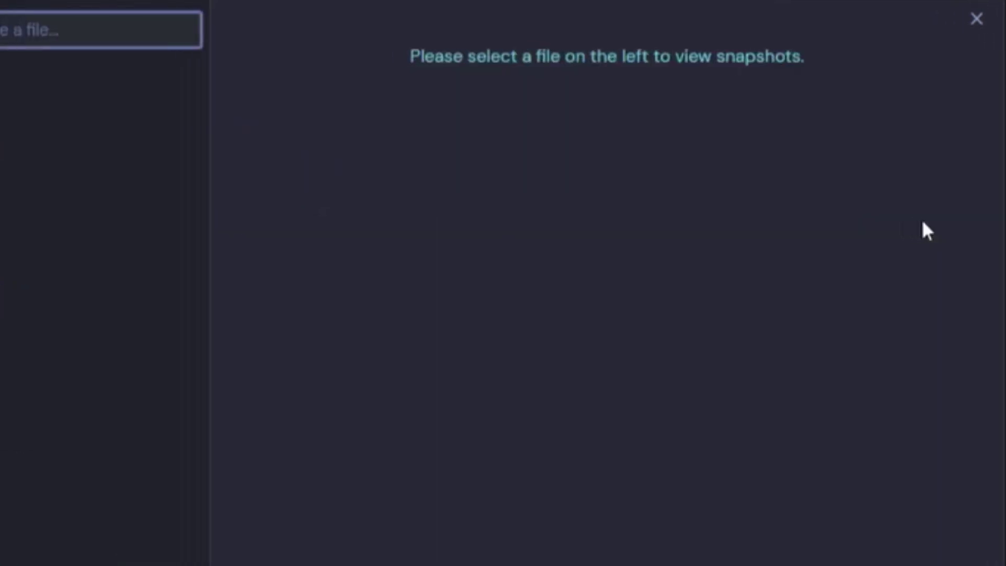
type("vault")
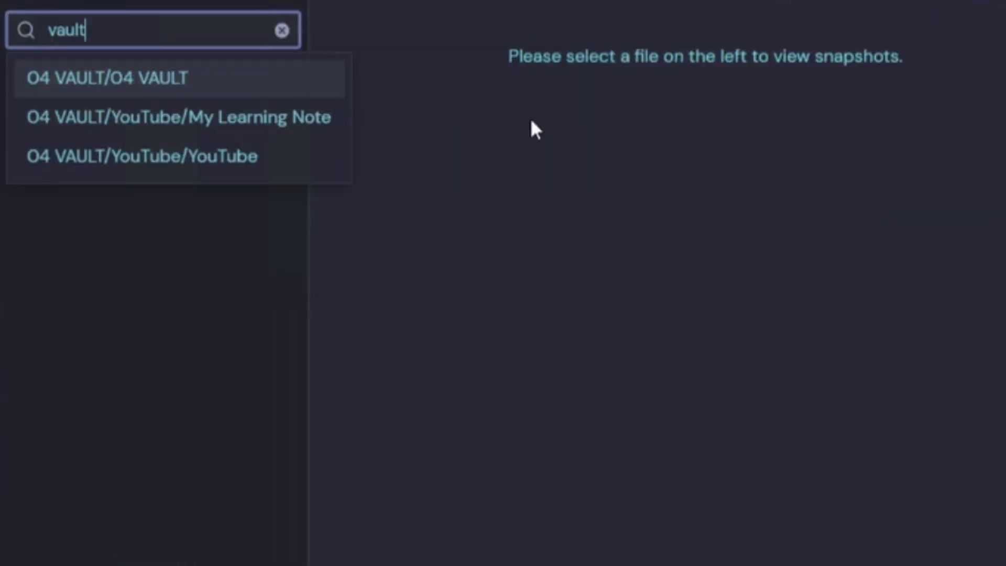
left_click(160, 87)
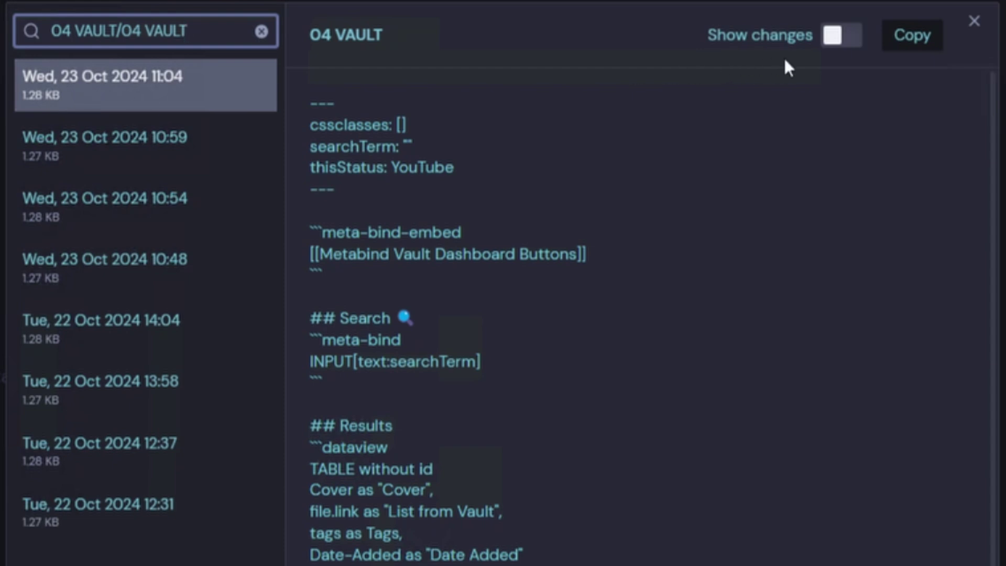
Examine the changes in the newest 04 VAULT snapshot, view older ones up to Tue, 22 Oct 2024 13:58, and close the settings
left_click(835, 44)
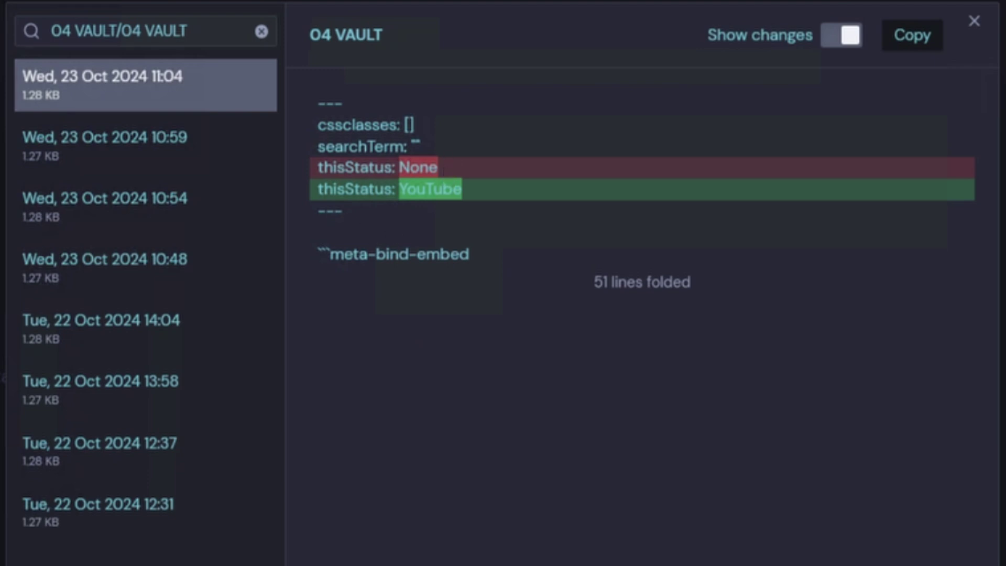
left_click(841, 35)
left_click(150, 159)
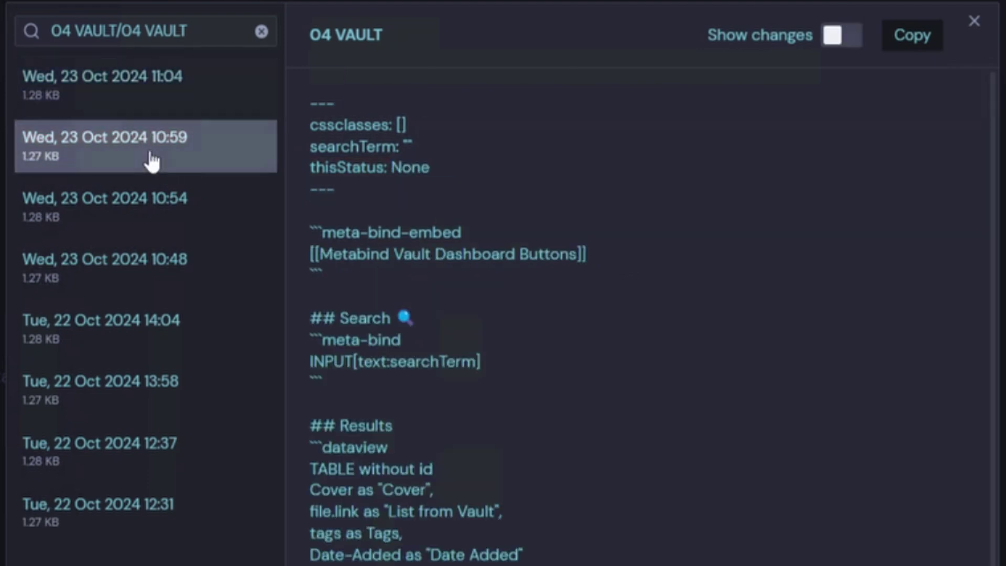
left_click(163, 234)
left_click(165, 273)
left_click(144, 382)
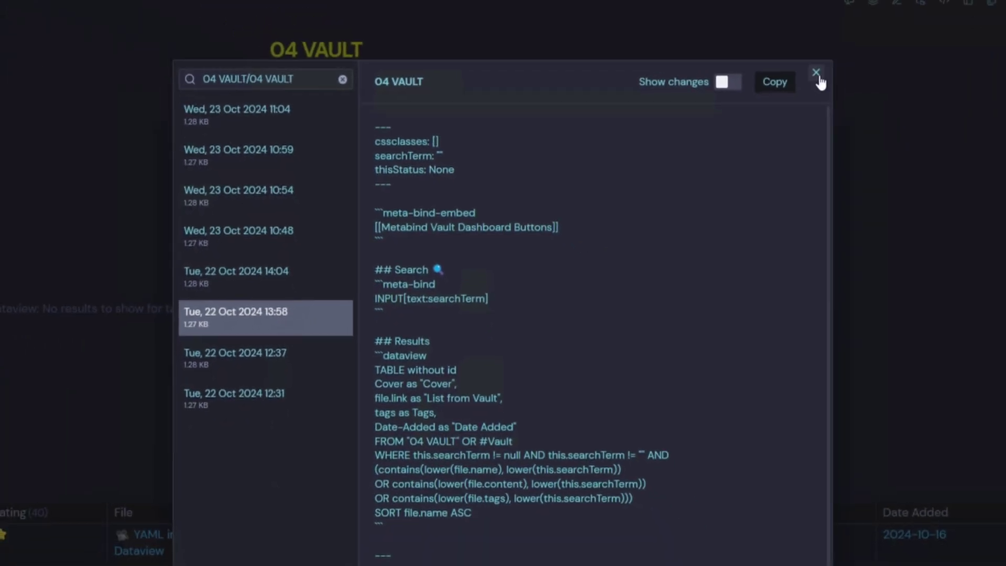
left_click(975, 21)
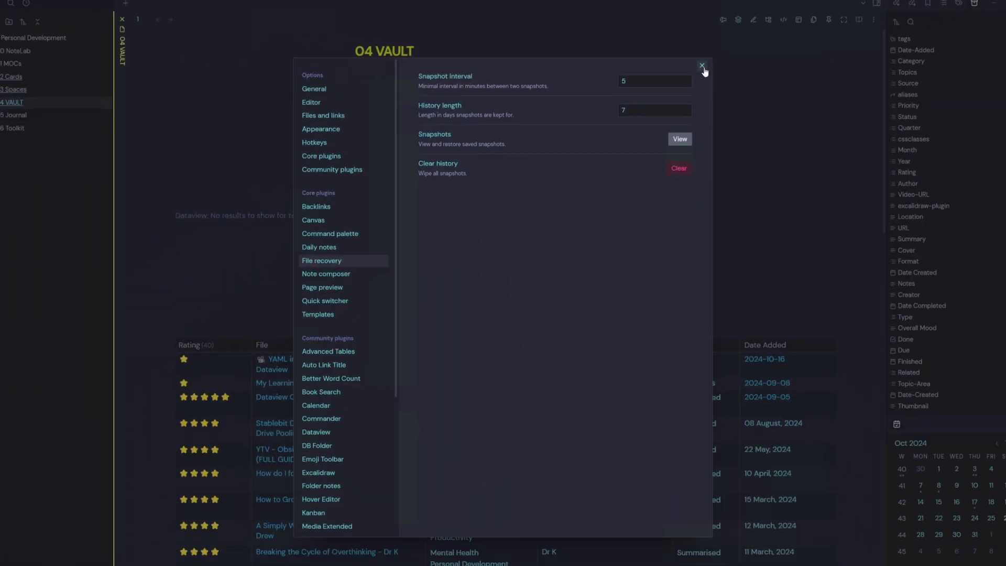
left_click(707, 66)
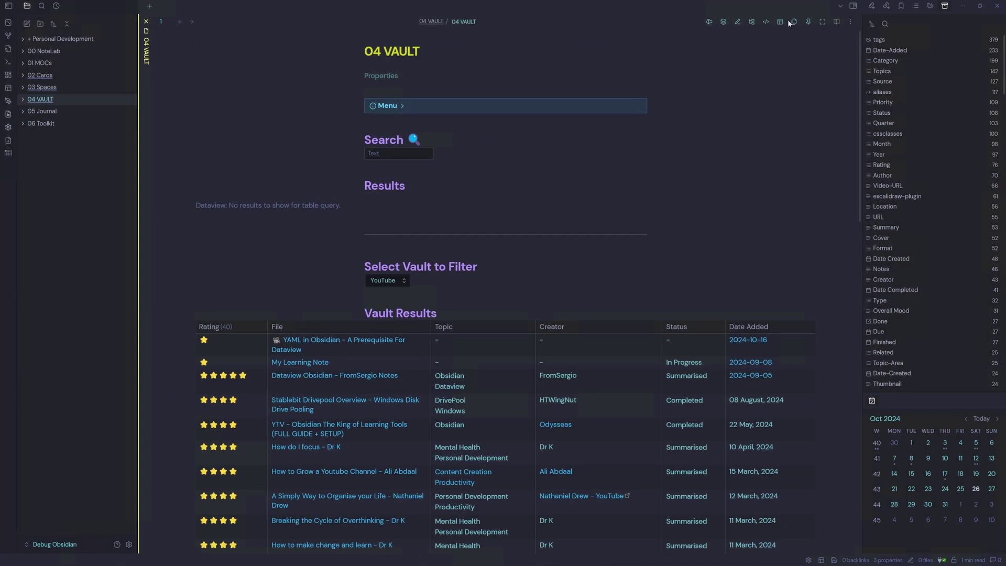
Replace the entire source text of the 04 VAULT note with the copied snapshot and return to the rendered view
key("ctrl+e")
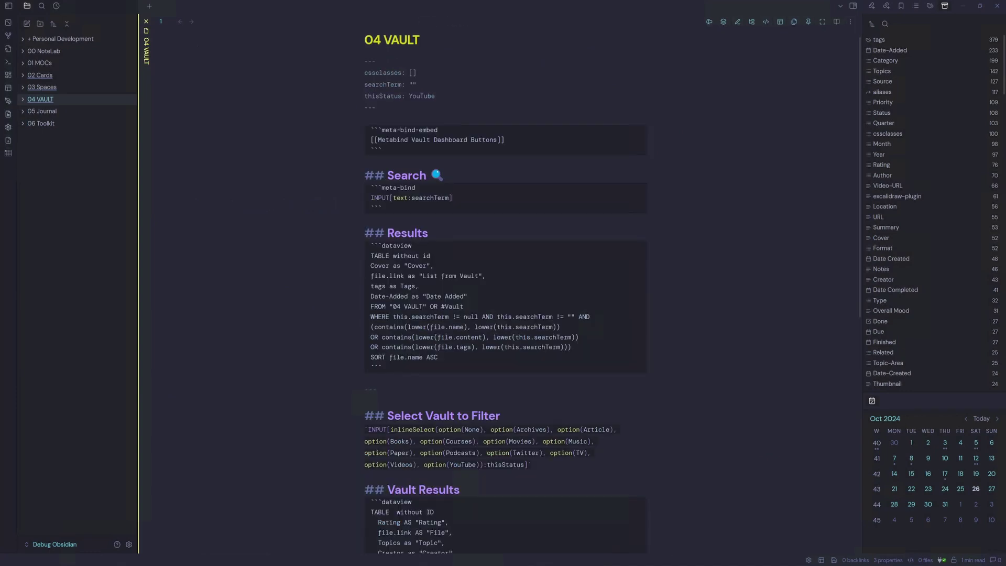
key("ctrl+a")
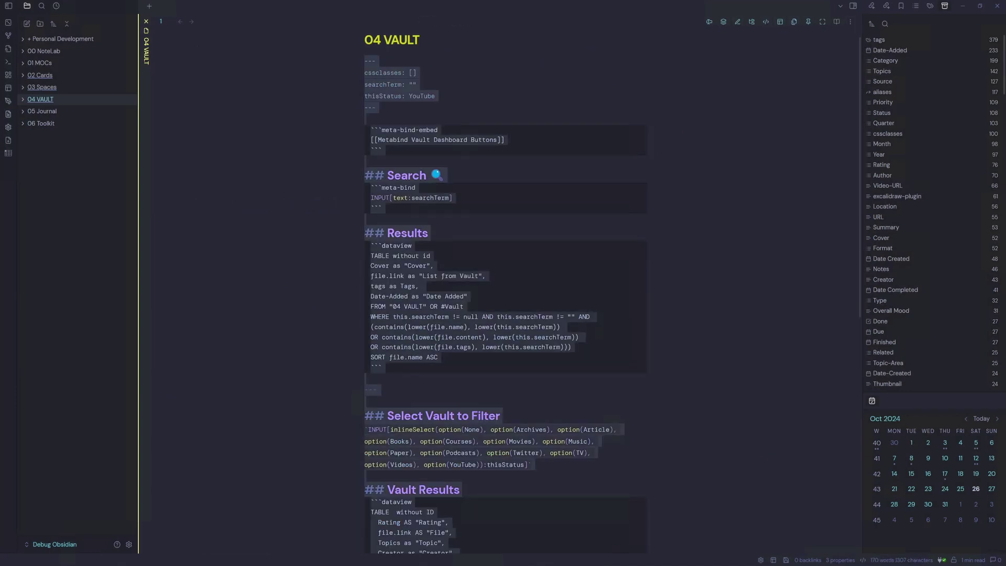
key("ctrl+v")
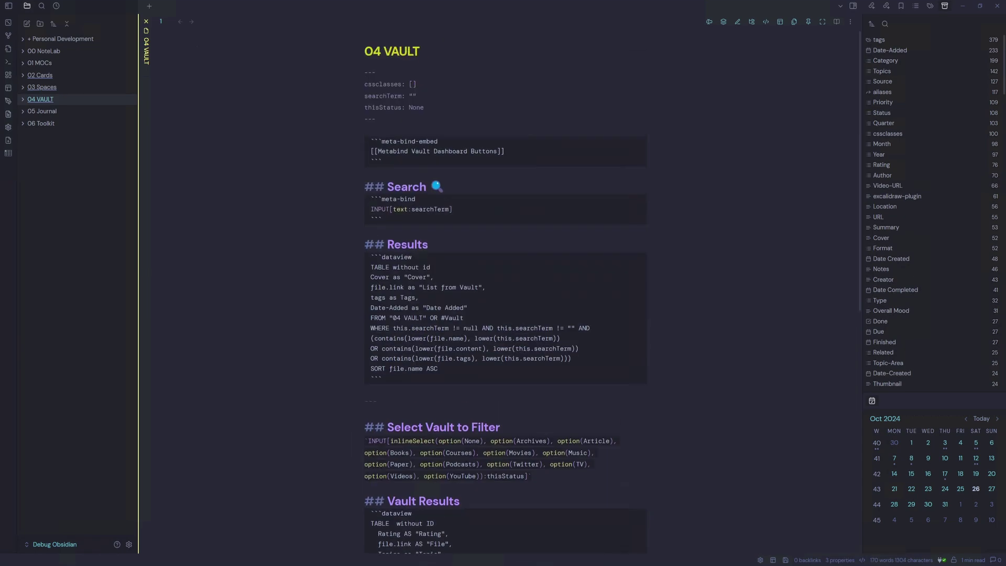
key("ctrl+e")
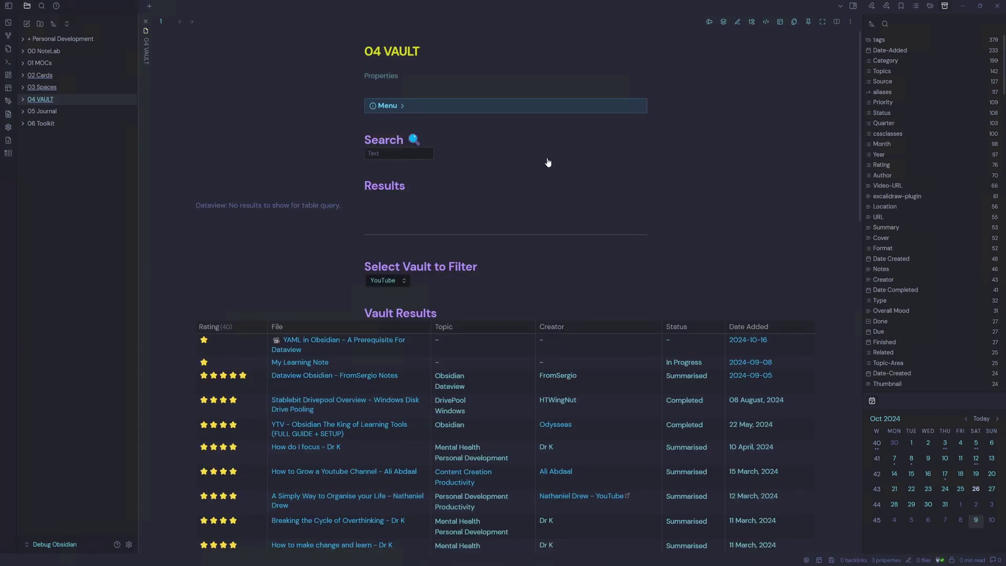
Create a new note beside 04 VAULT and paste the copied snapshot text into it in source mode
key("ctrl+alt+n")
left_click(850, 22)
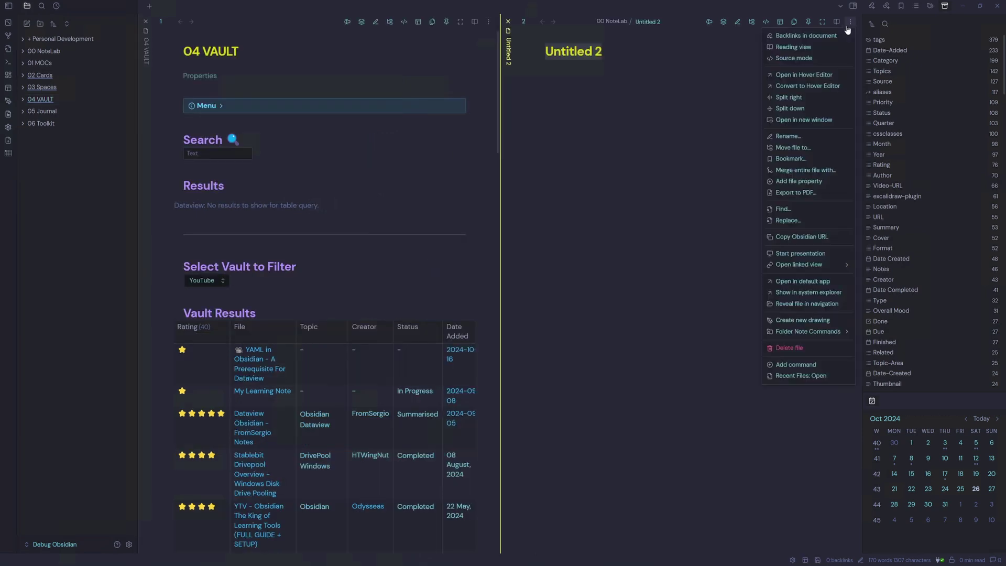
left_click(794, 57)
key("ctrl+v")
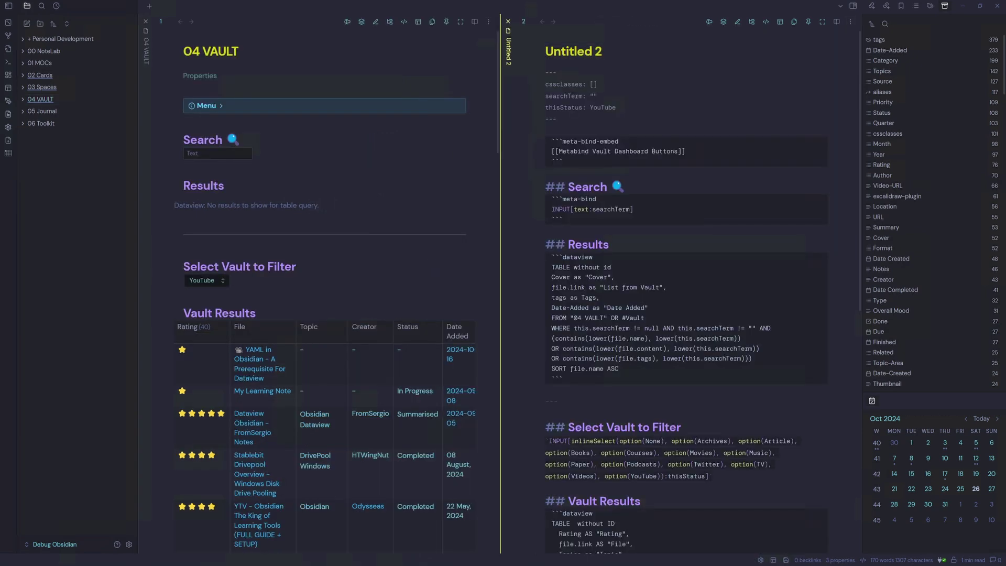
Rename the new note as 04 VAULT NEW and close the open note
key("F2")
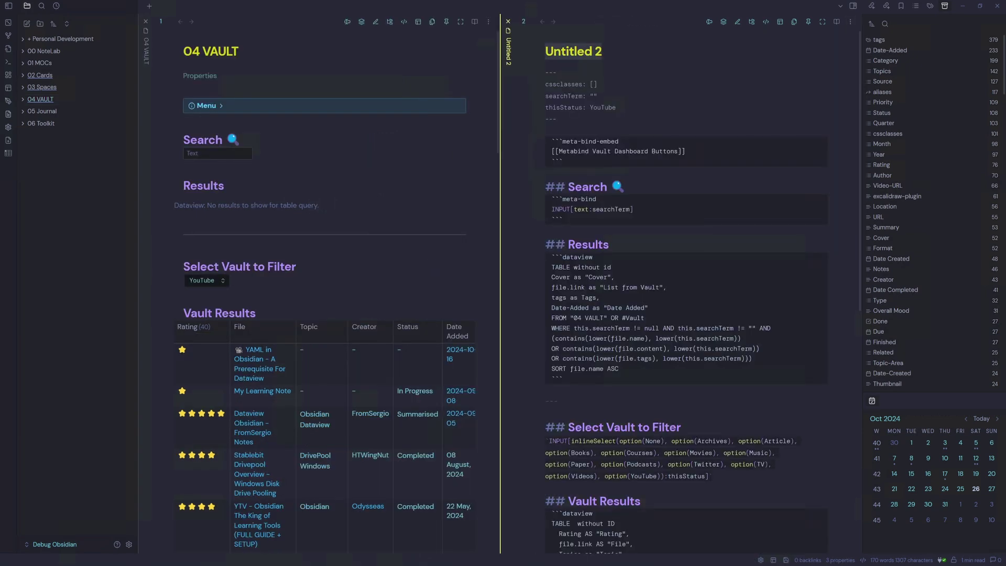
type("04 VAULT NEW")
key("Return")
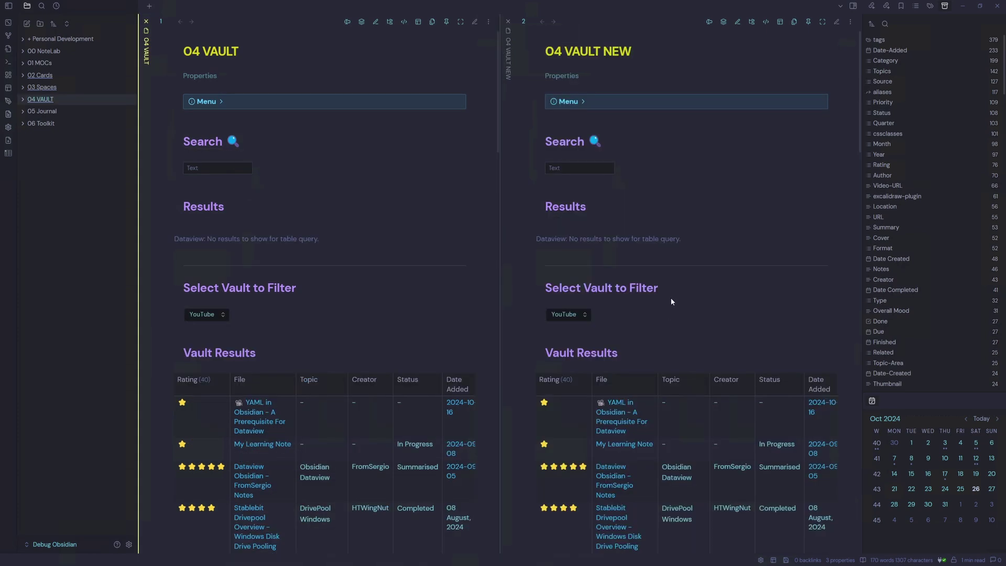
key("ctrl+w")
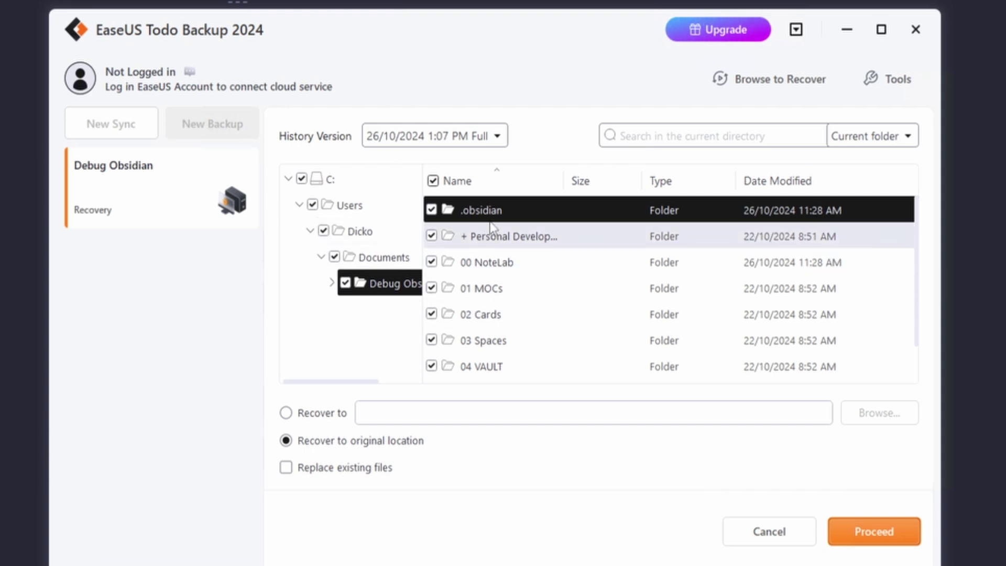
In EaseUS Todo Backup, clear the full selection of the 26/10/2024 1:07 PM backup and select only the .obsidian folder for recovery
left_click(432, 181)
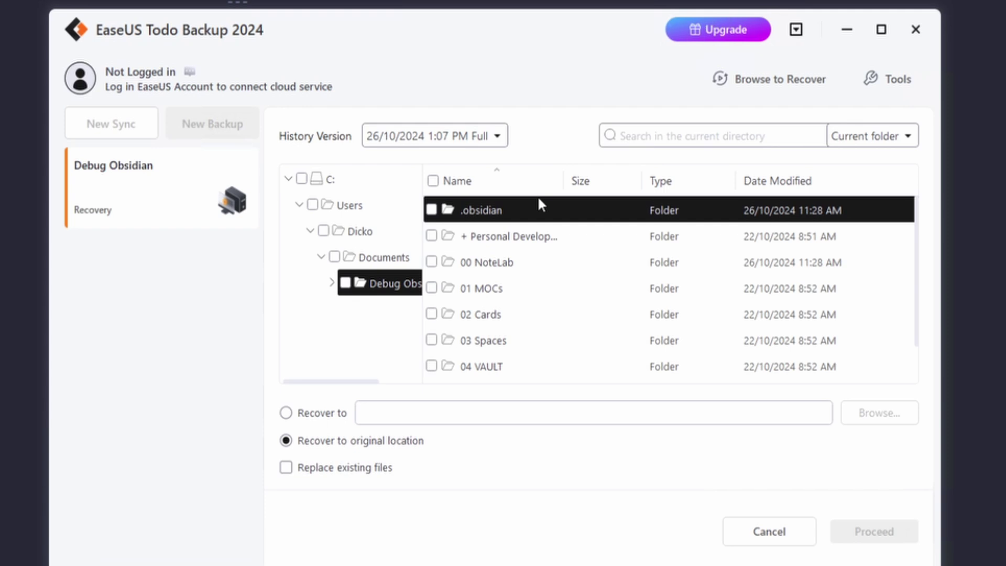
double_click(438, 212)
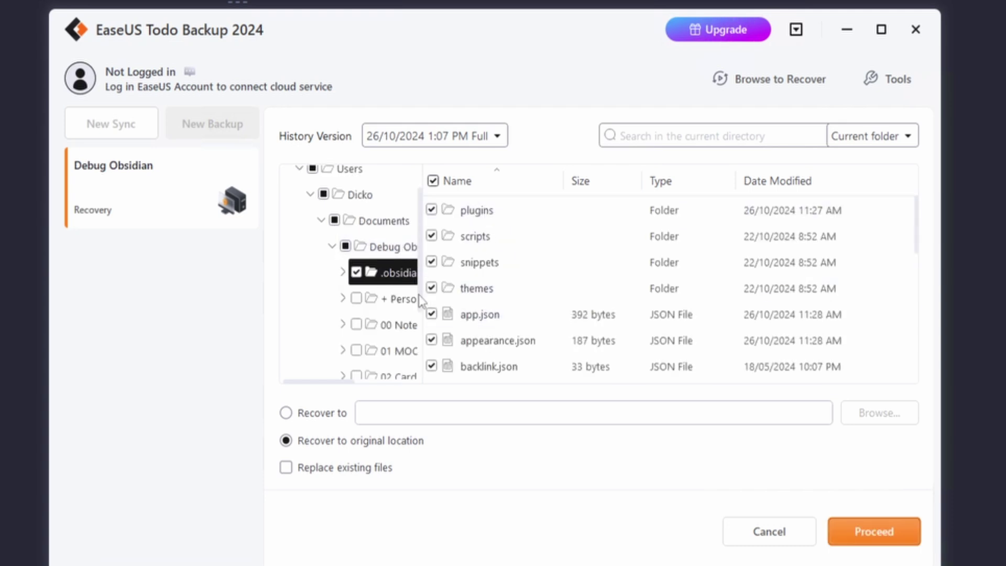
left_click(412, 248)
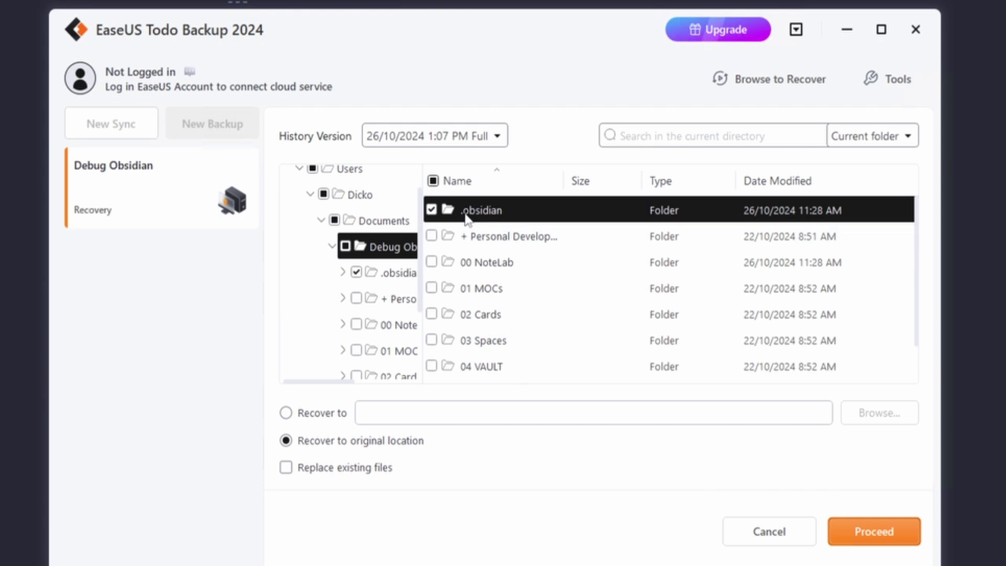
Limit the .obsidian recovery selection to the plugins folder plus workspaces.json, workspace.json and vault-stats.json
double_click(490, 214)
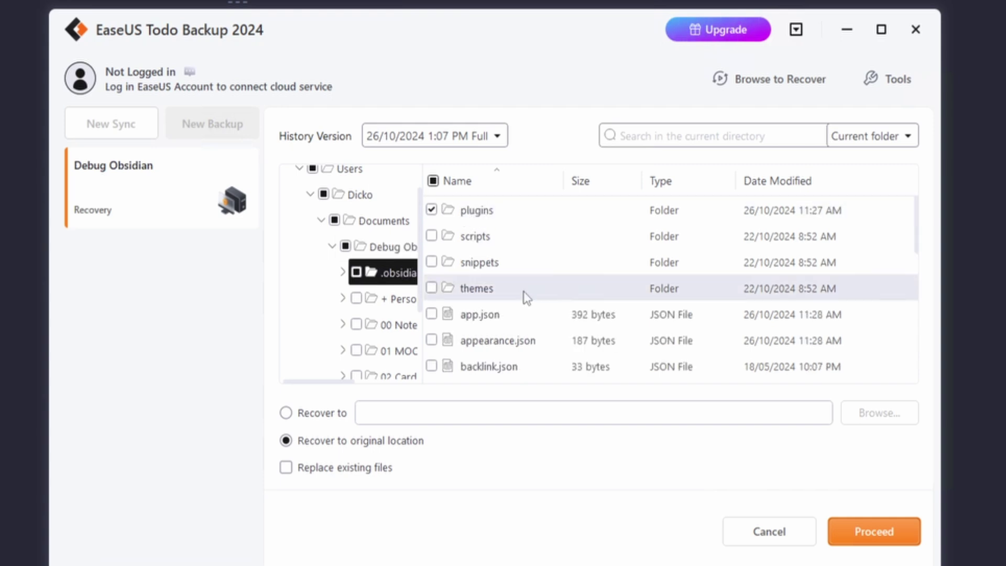
left_click(468, 292)
scroll(544, 335, "down", 5)
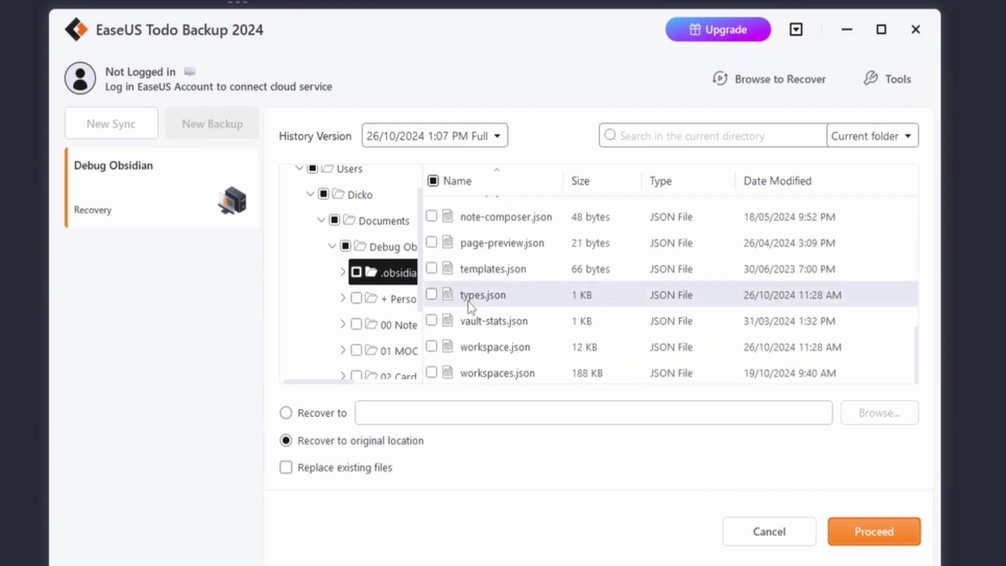
left_click(431, 372)
left_click(431, 346)
left_click(432, 320)
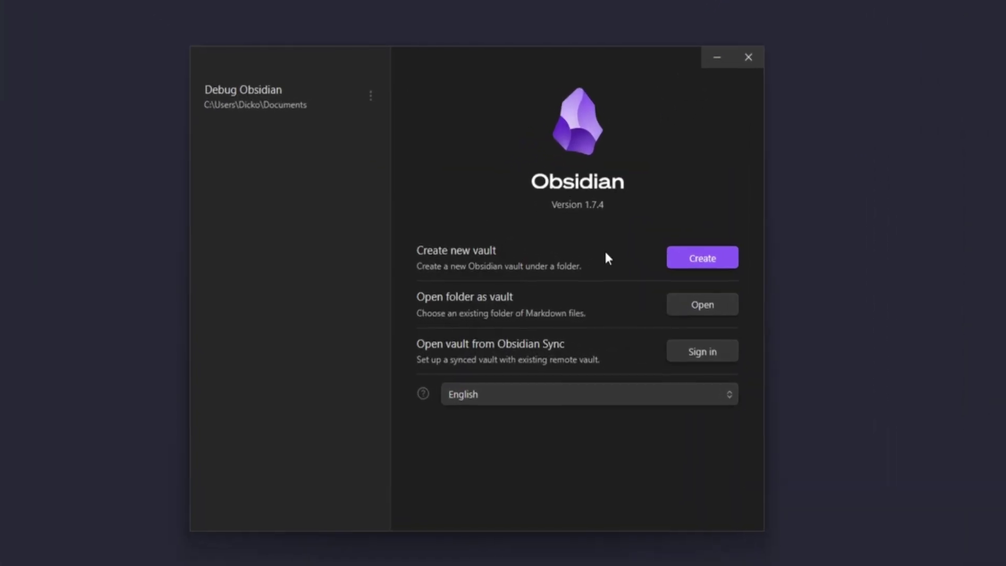
In Obsidian, create a local vault named New Vault in the Documents folder and maximise its window
left_click(732, 264)
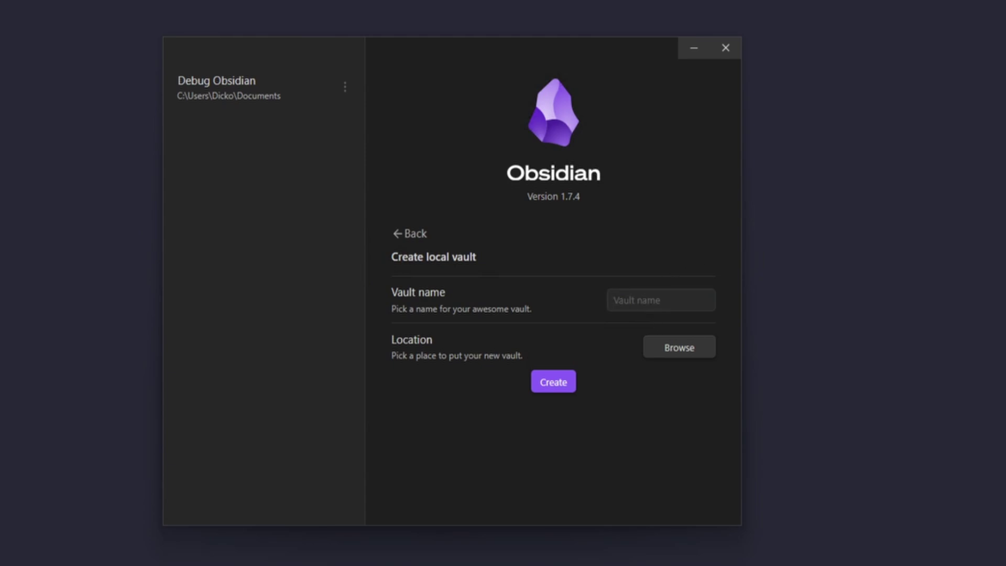
left_click(661, 300)
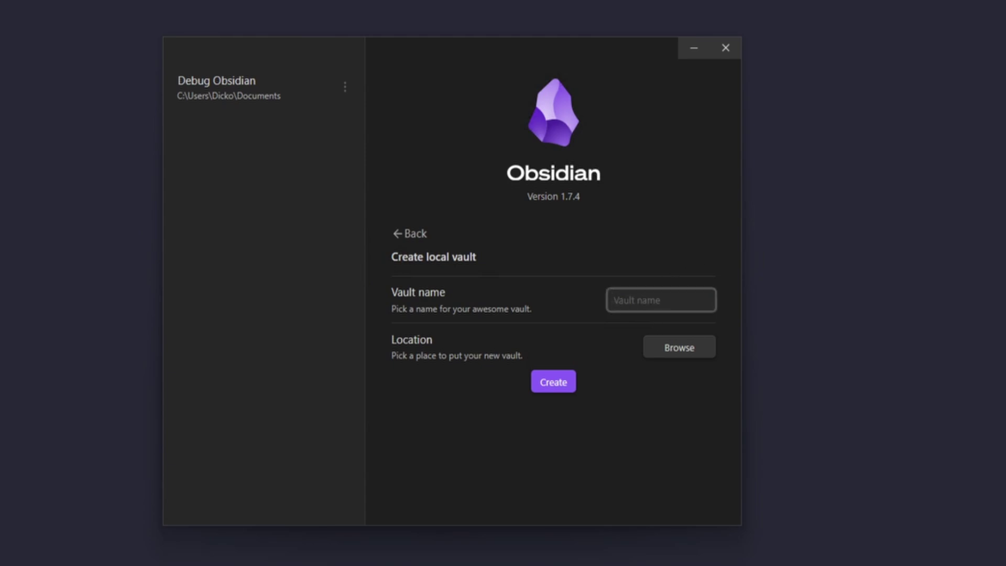
type("New Vault")
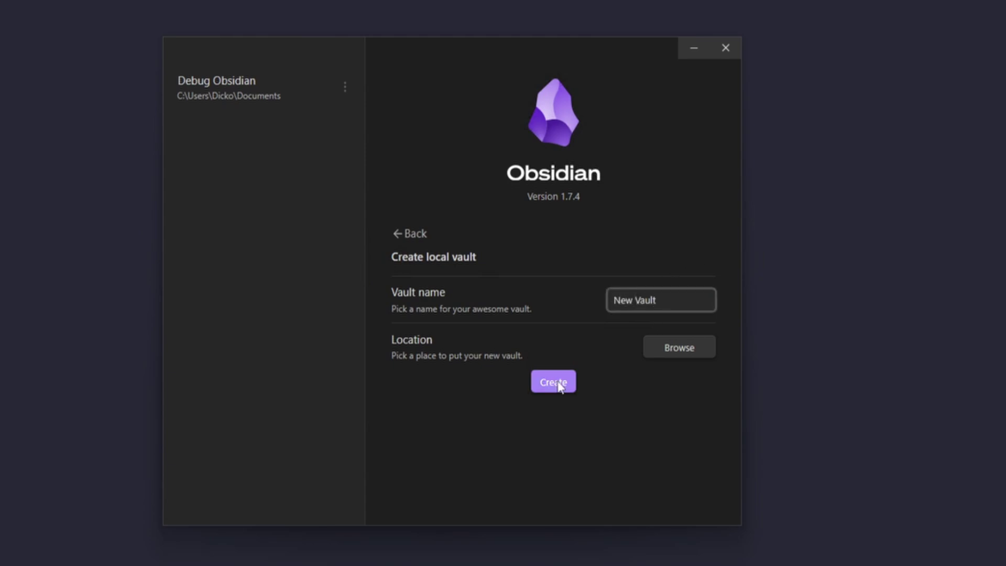
left_click(660, 354)
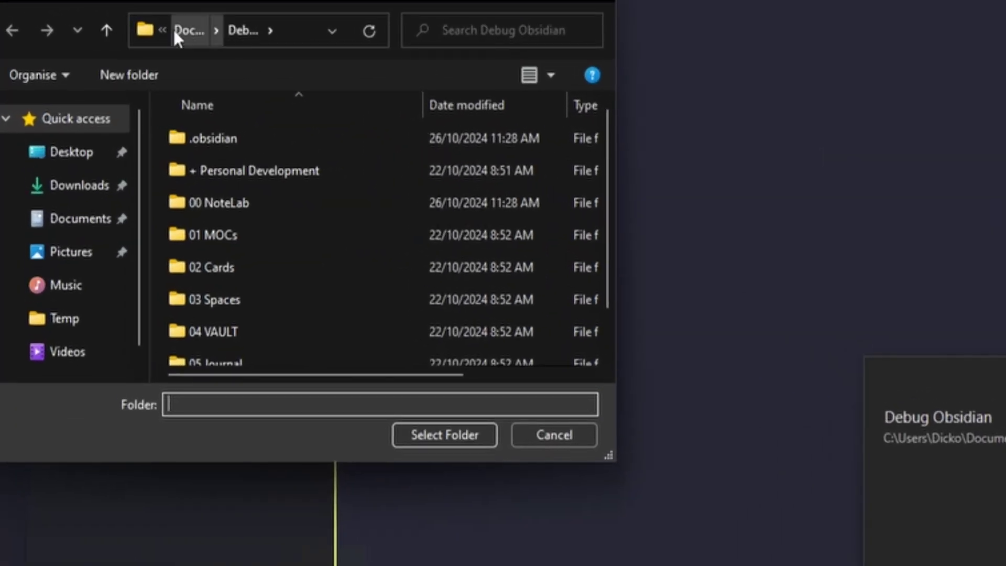
left_click(72, 19)
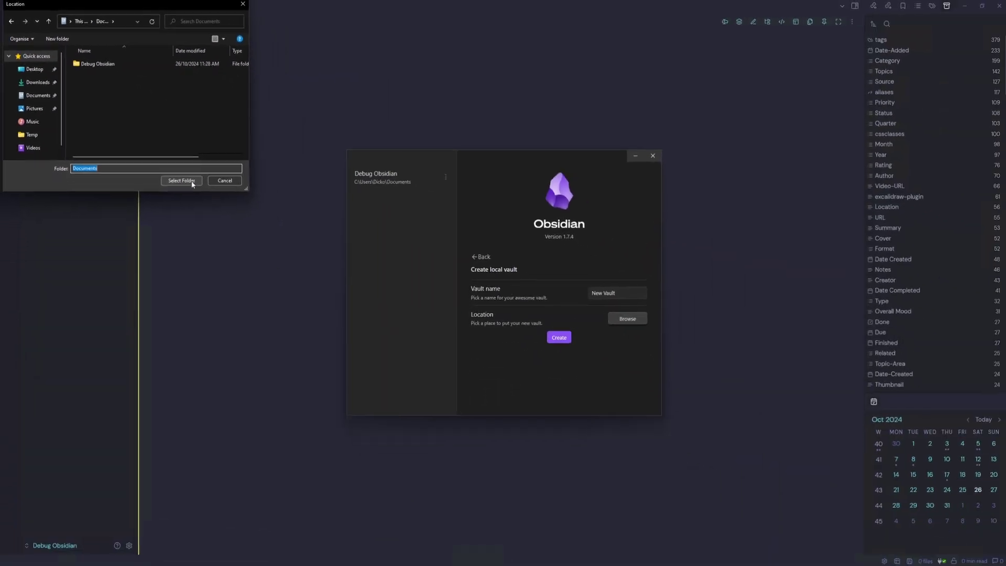
left_click(477, 436)
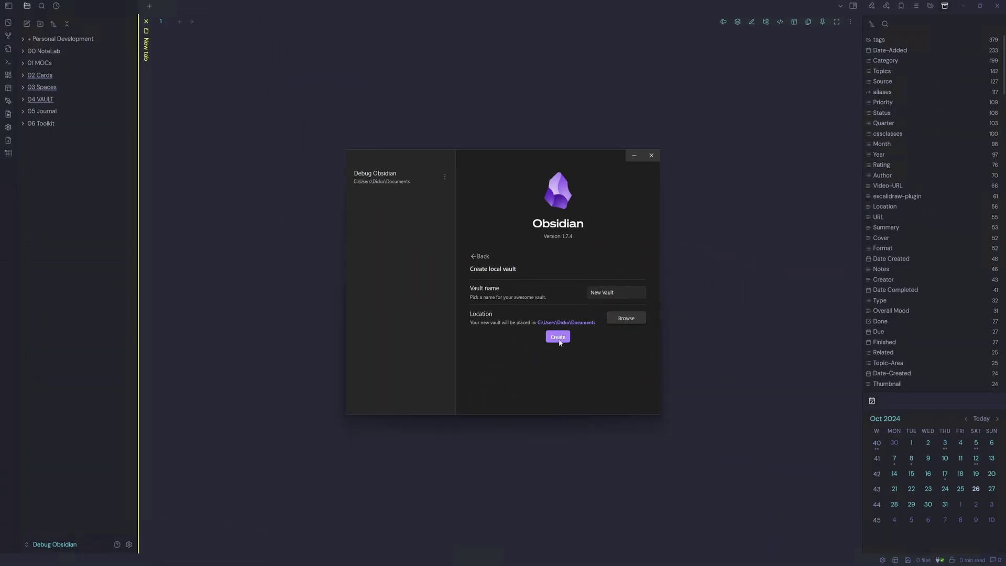
left_click(559, 338)
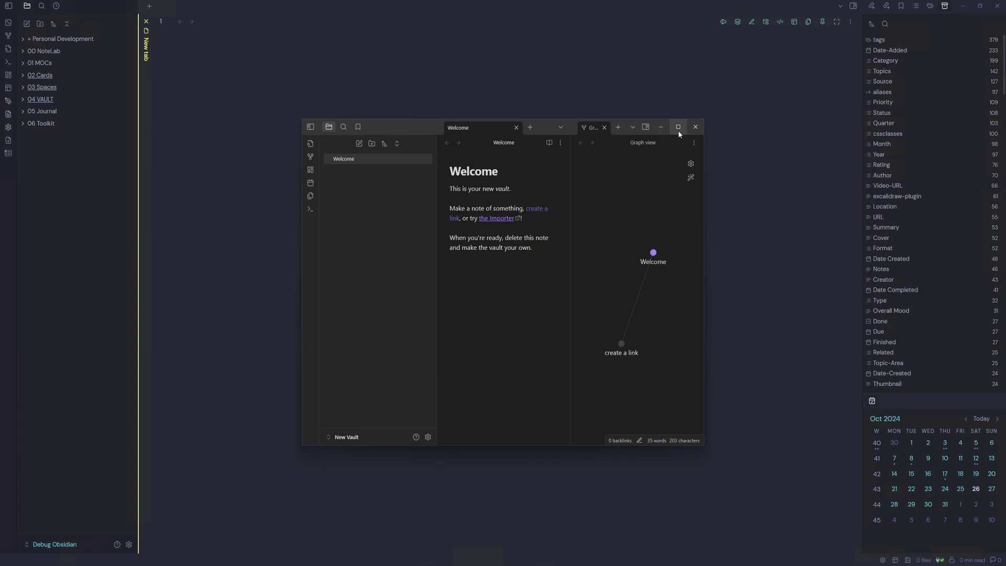
left_click(678, 127)
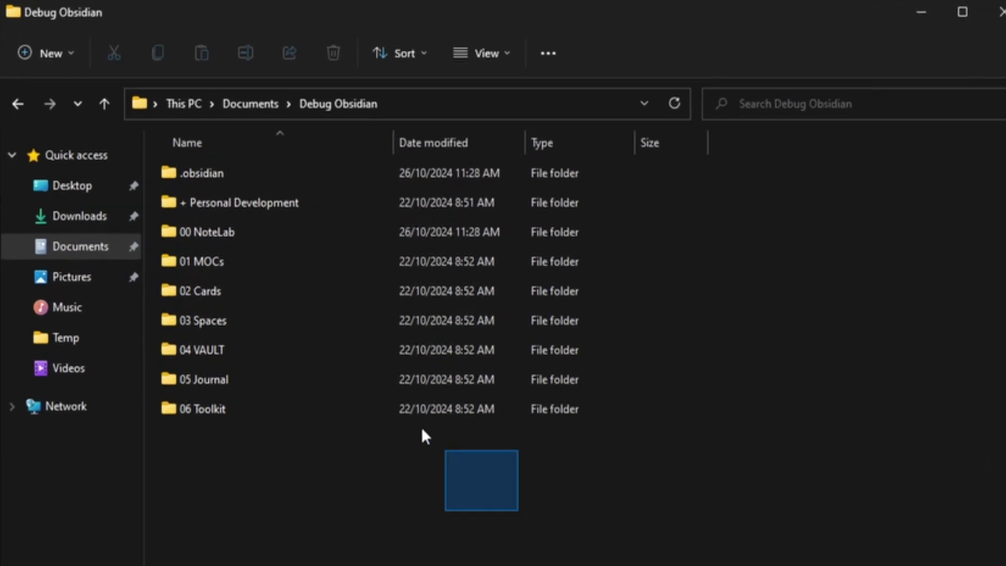
In File Explorer, copy every folder of the Debug Obsidian vault except .obsidian, from + Personal Development to 06 Toolkit
left_click_drag(422, 430, 221, 201)
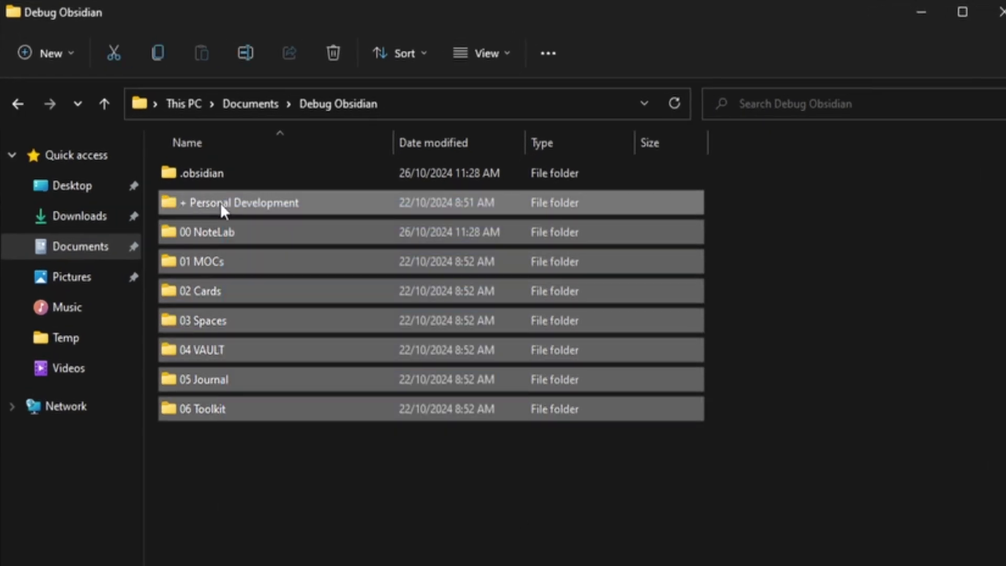
right_click(221, 206)
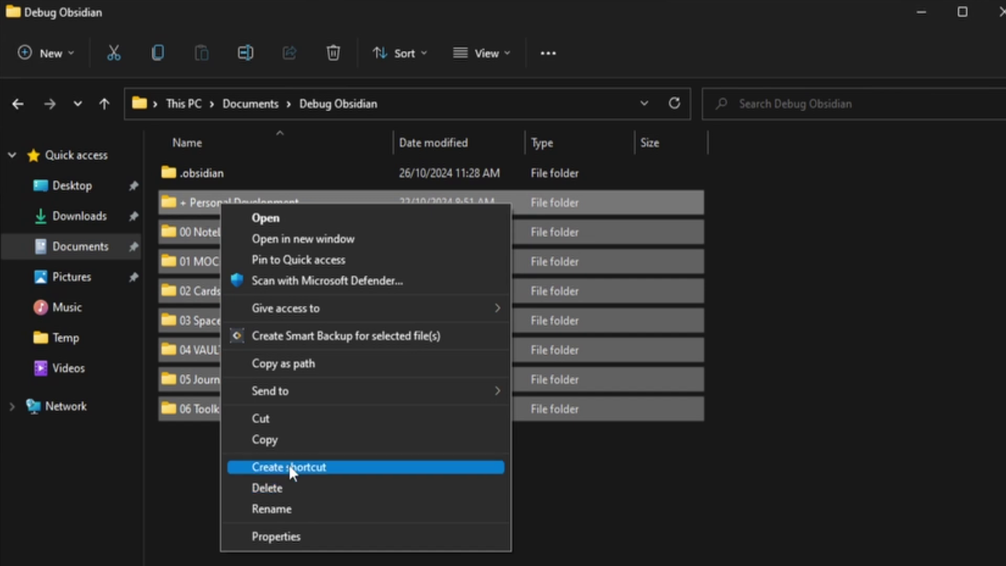
left_click(276, 440)
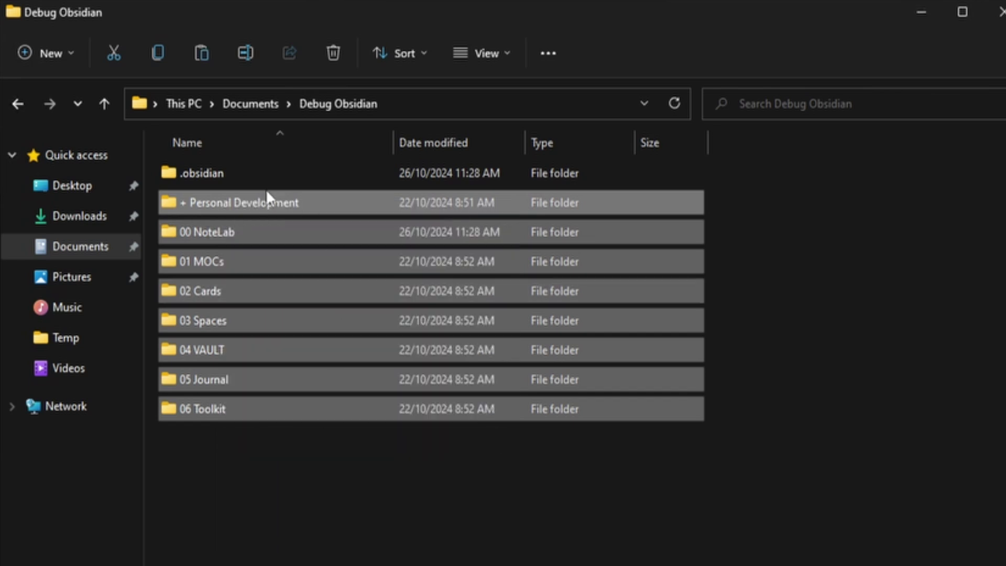
left_click(184, 174)
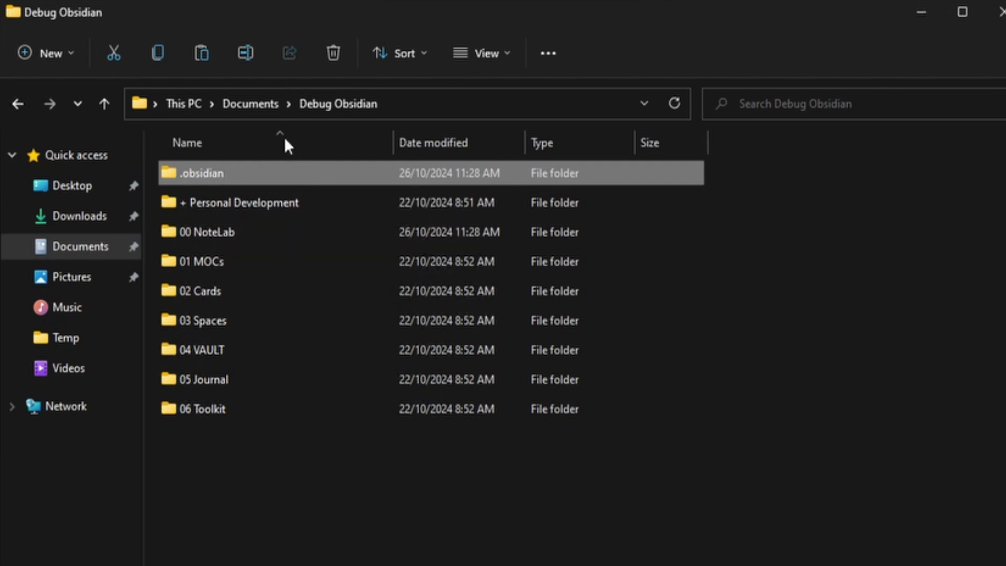
Paste the copied folders into the New Vault folder in Documents and delete Welcome.md there
left_click(252, 104)
double_click(219, 203)
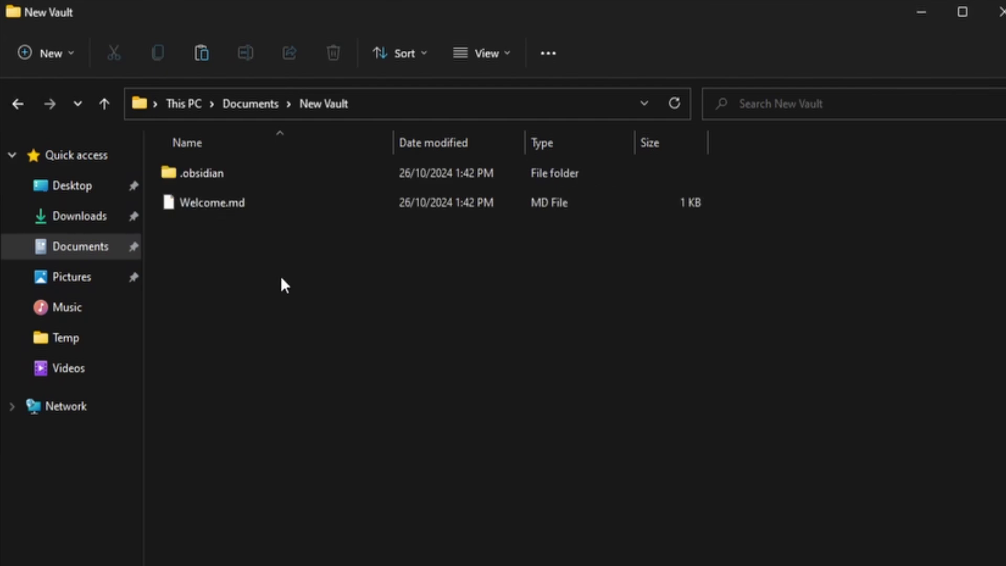
right_click(282, 283)
left_click(330, 409)
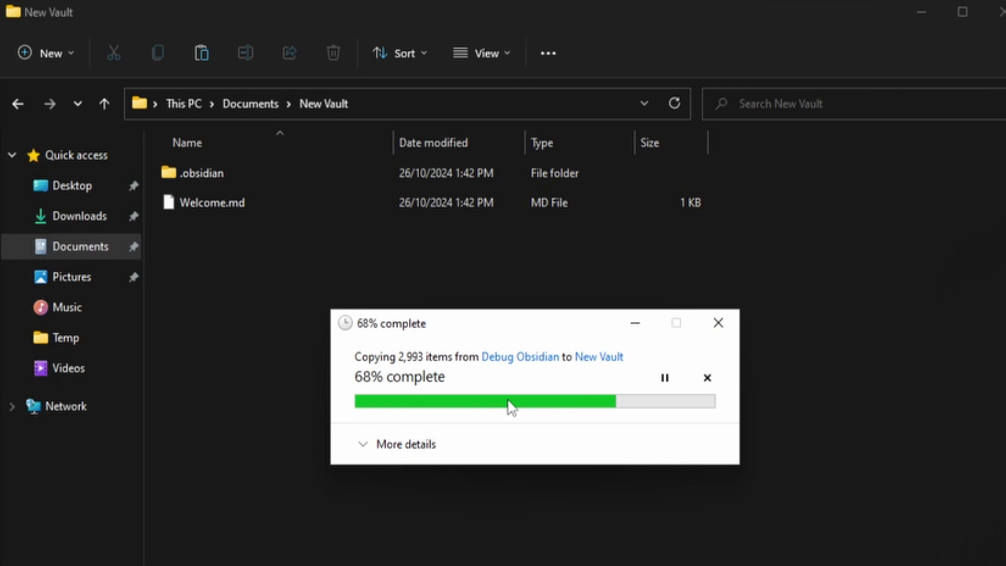
left_click(230, 204)
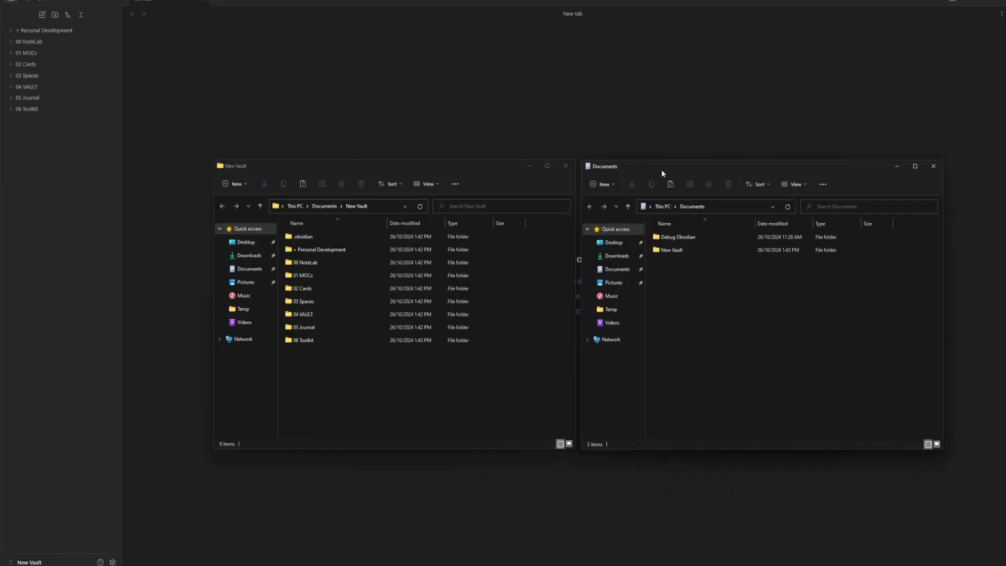
Copy all JSON files from app.json to workspaces.json in the .obsidian folder of Debug Obsidian
double_click(641, 156)
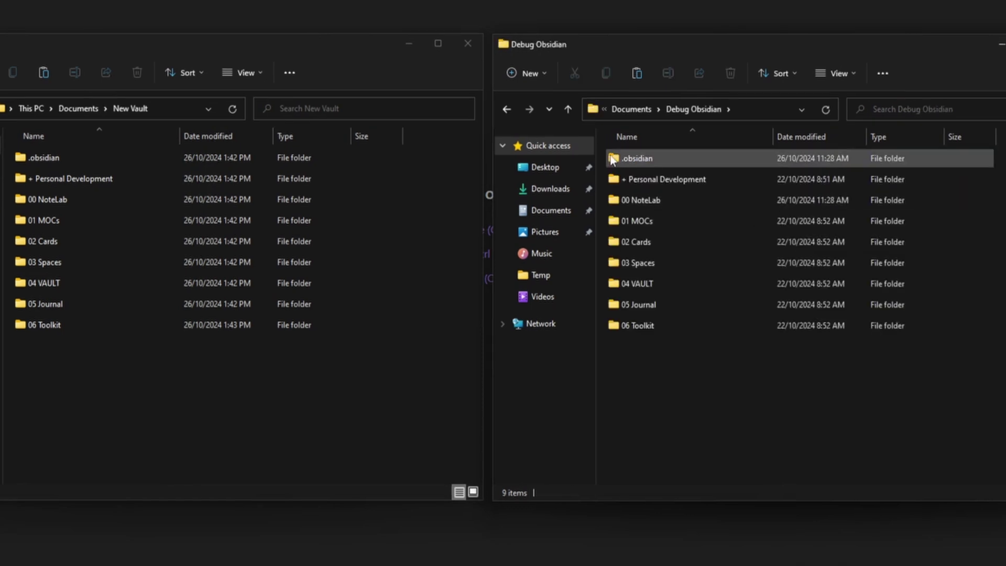
double_click(636, 161)
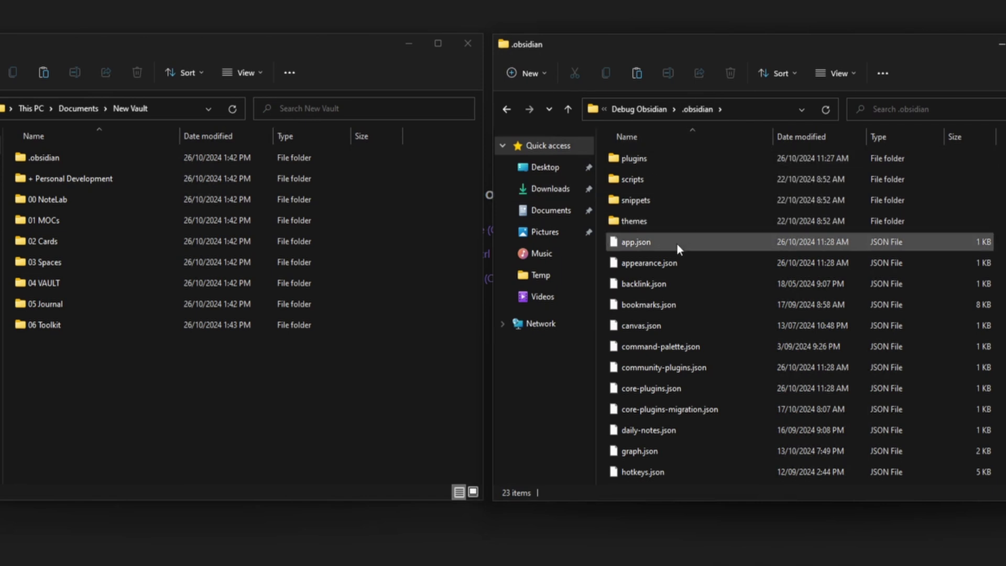
left_click(652, 244)
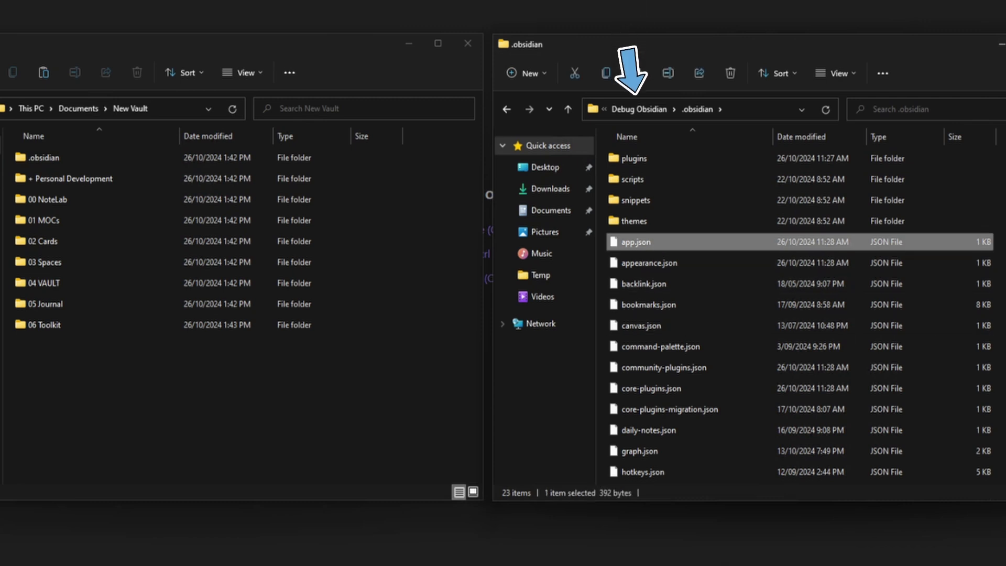
scroll(796, 315, "down", 3)
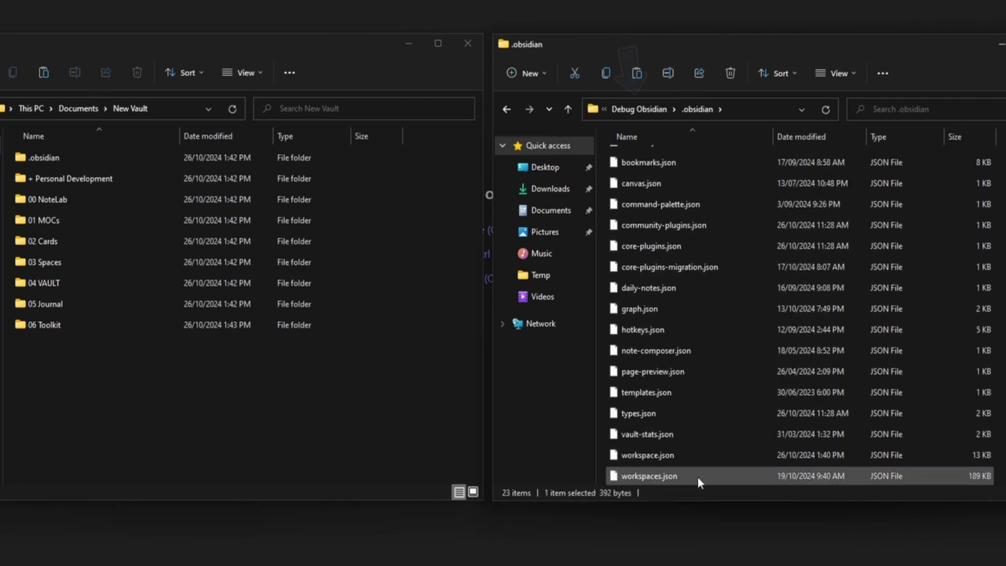
left_click(697, 476, "shift")
right_click(673, 393)
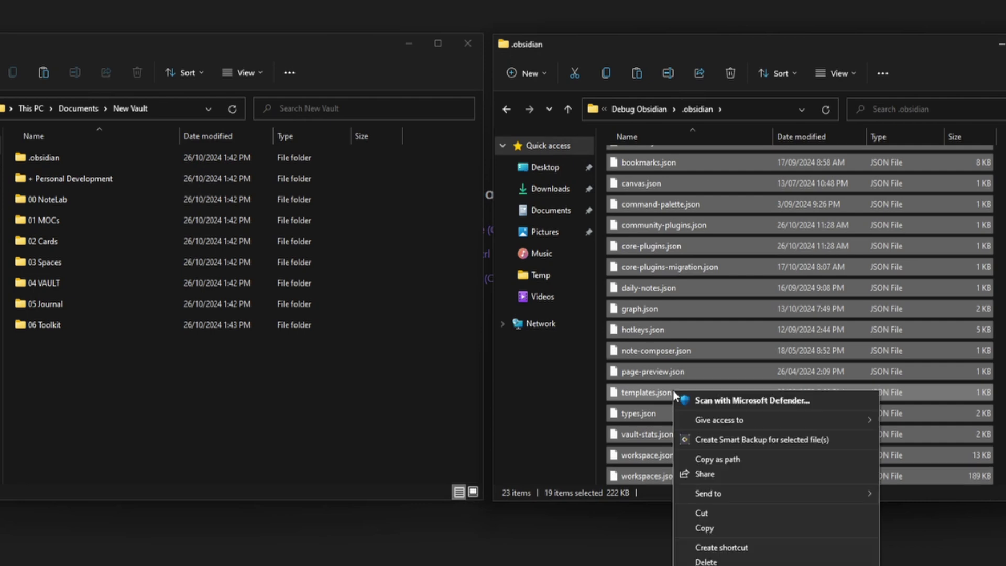
left_click(727, 529)
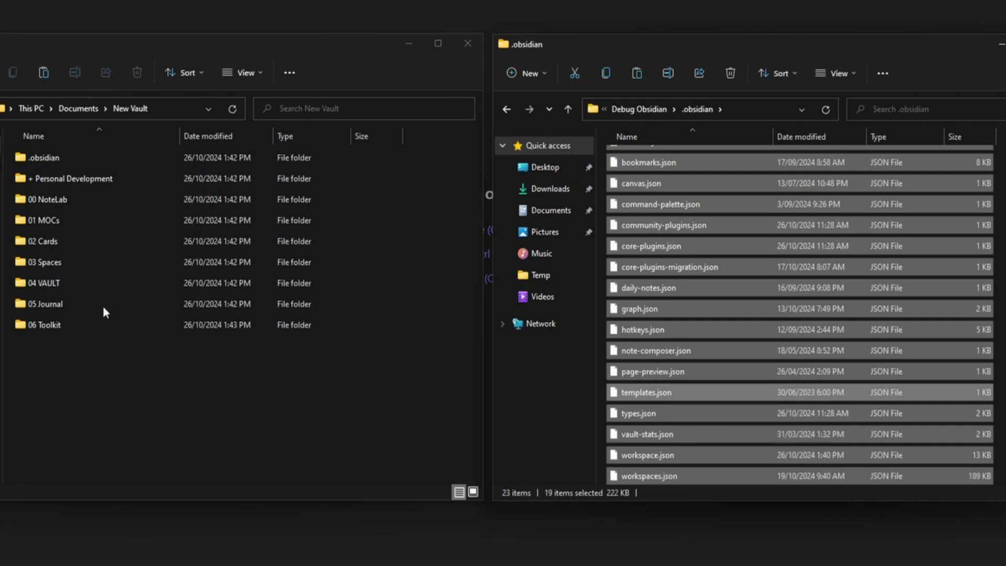
Paste the copied JSON files into New Vault's .obsidian folder, replacing the files with the same names
double_click(40, 160)
right_click(343, 343)
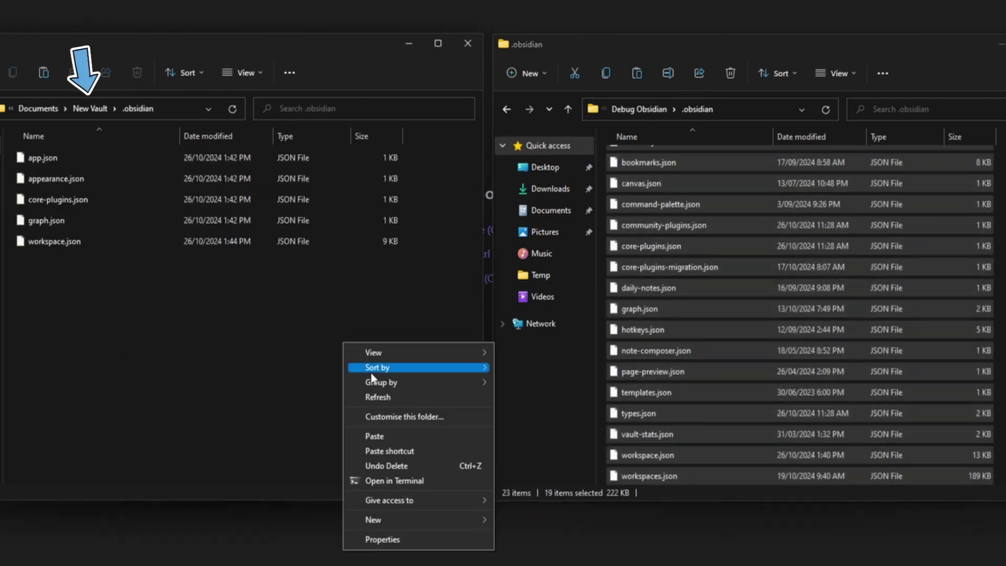
left_click(382, 436)
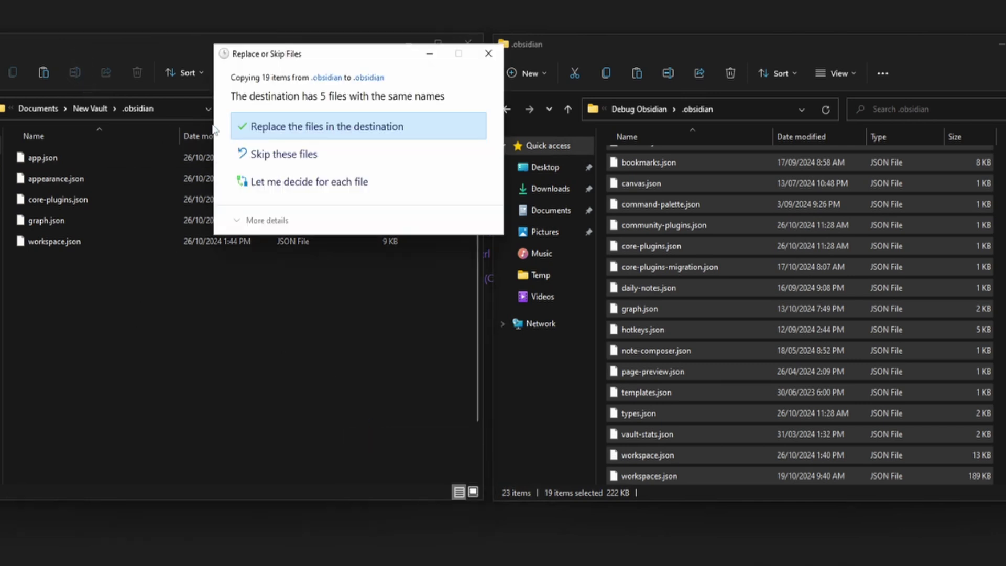
left_click(283, 128)
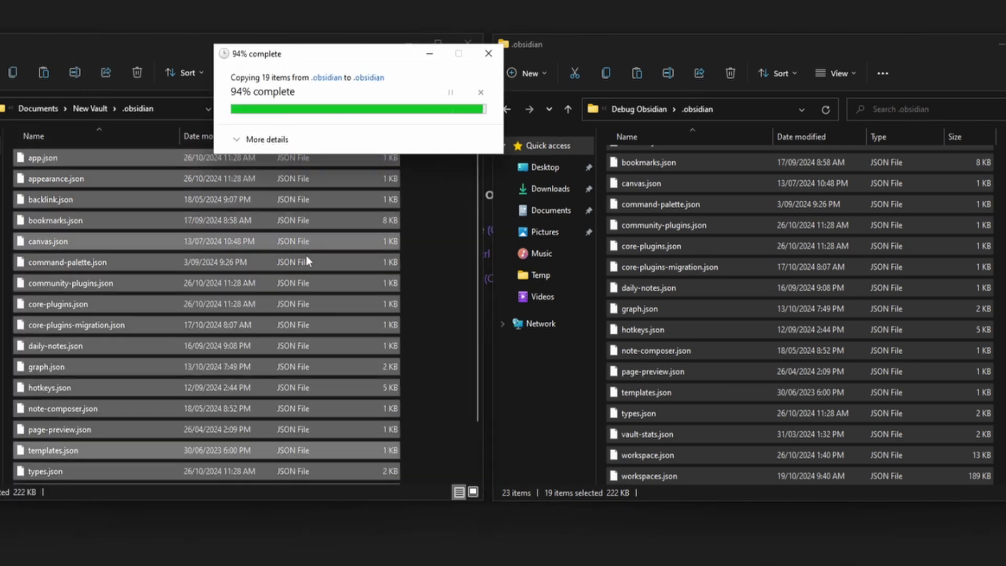
Copy the plugin folders from automatic-table-of-contents to card-board in the plugins folder of Debug Obsidian's .obsidian folder
left_click(429, 288)
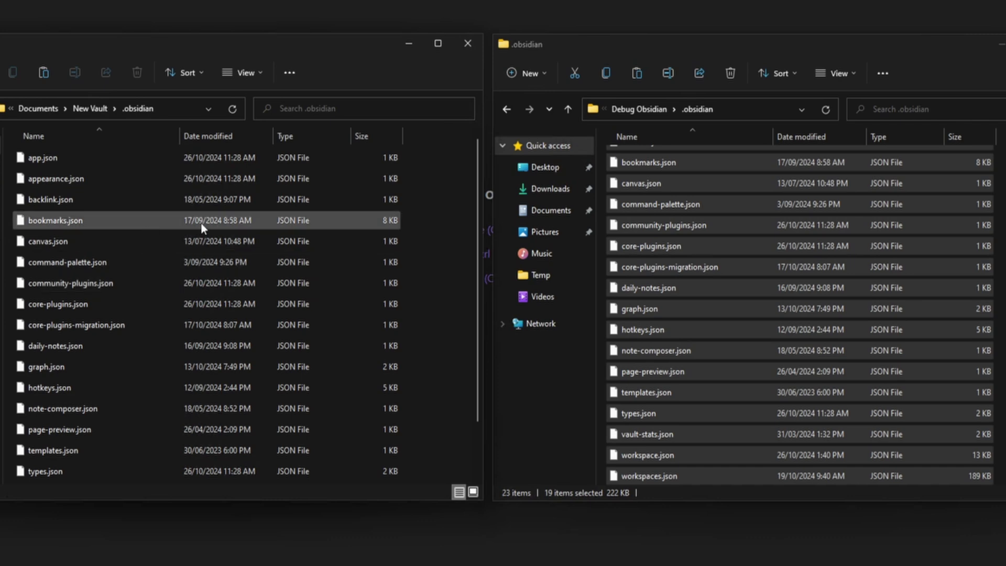
scroll(881, 299, "up", 3)
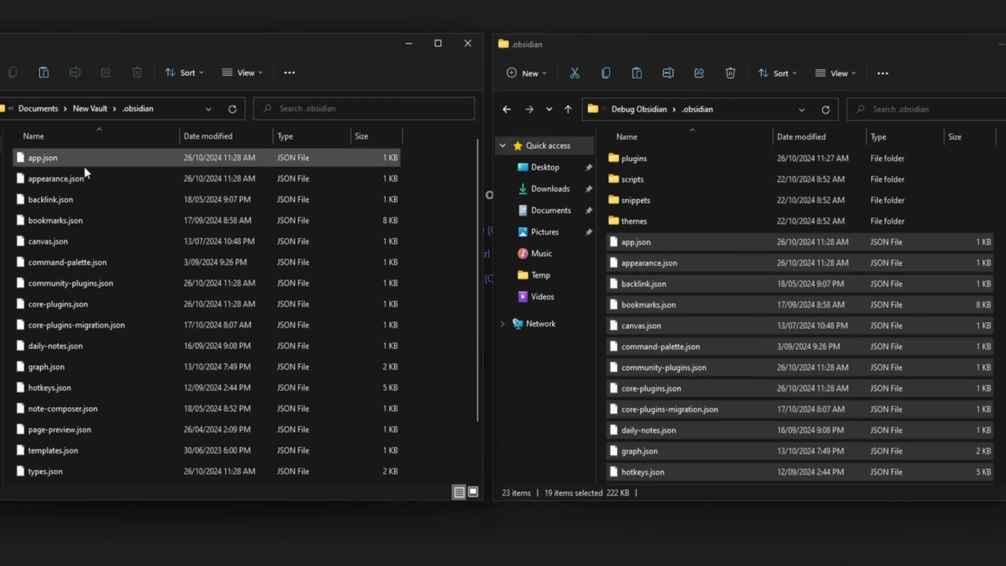
scroll(715, 315, "down", 3)
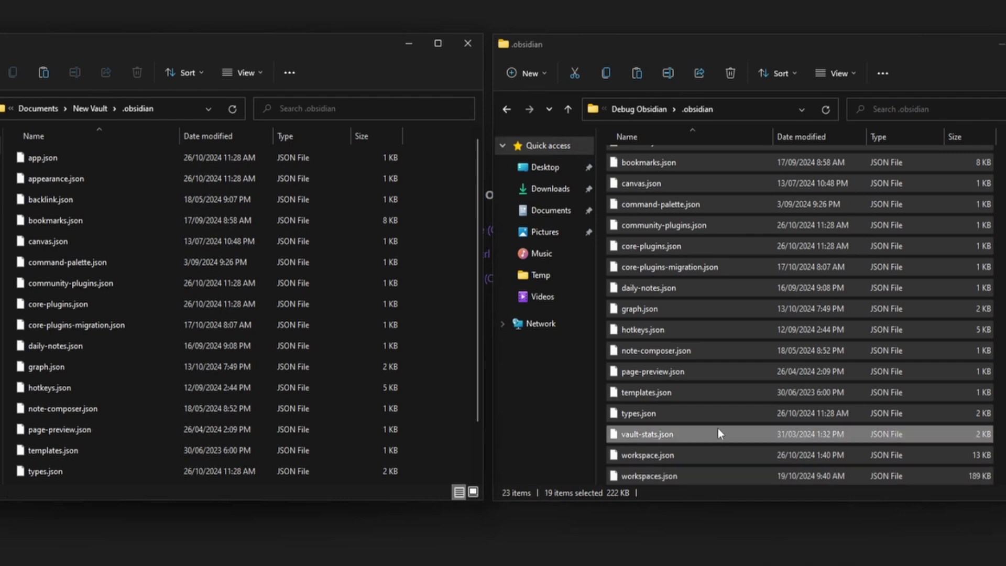
scroll(719, 427, "up", 3)
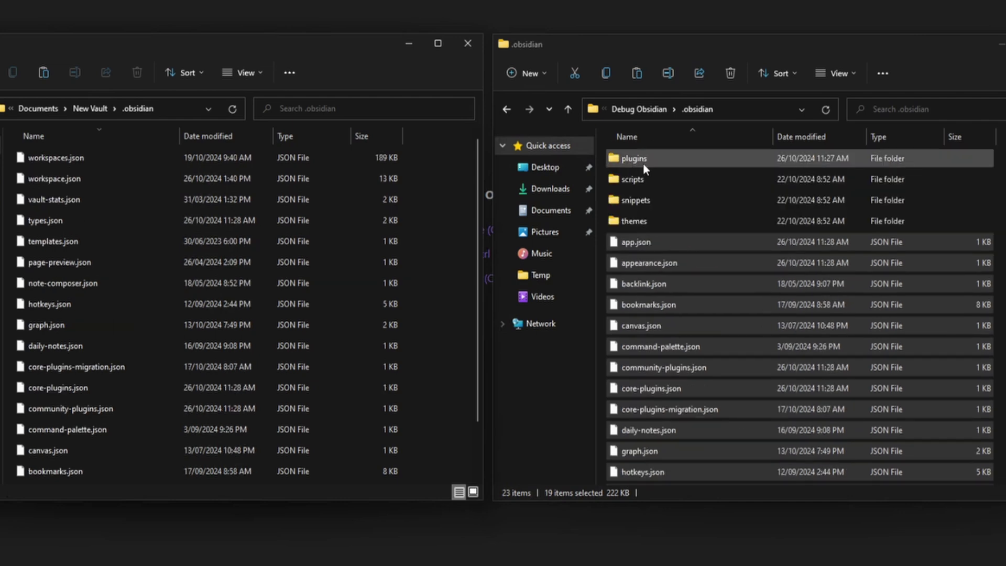
double_click(679, 159)
left_click_drag(990, 161, 663, 244)
right_click(663, 243)
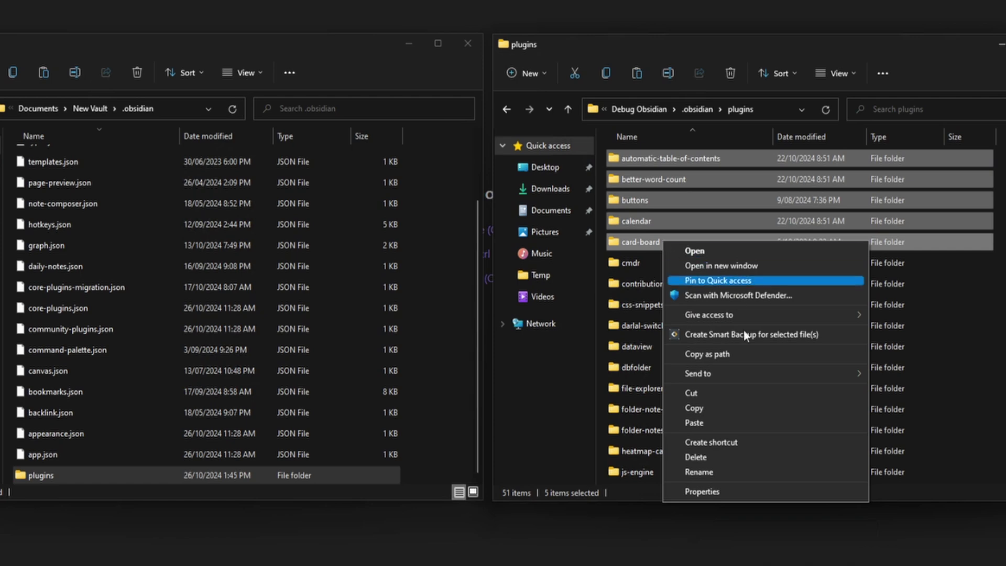
left_click(722, 408)
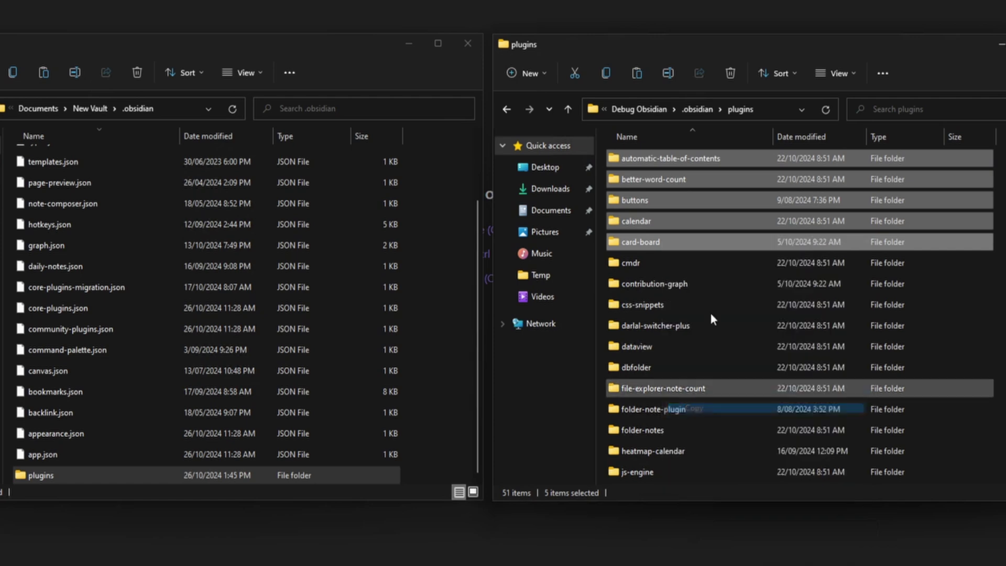
Paste the copied plugin folders into the plugins folder of New Vault's .obsidian folder
double_click(95, 480)
right_click(198, 333)
left_click(236, 428)
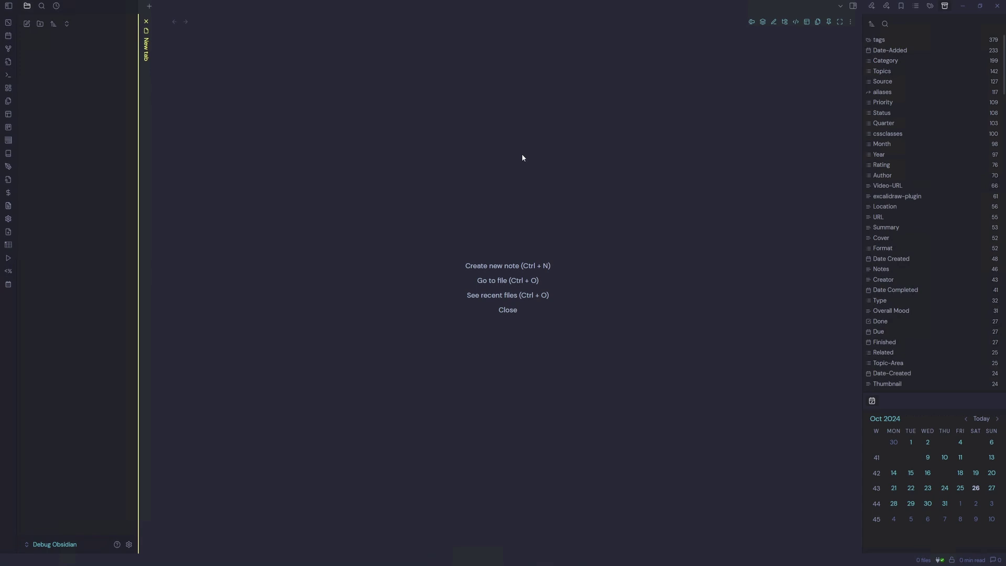
Switch to Obsidian, open New Vault in place of Debug Obsidian, and trust its author to enable the plugins
left_click(65, 545)
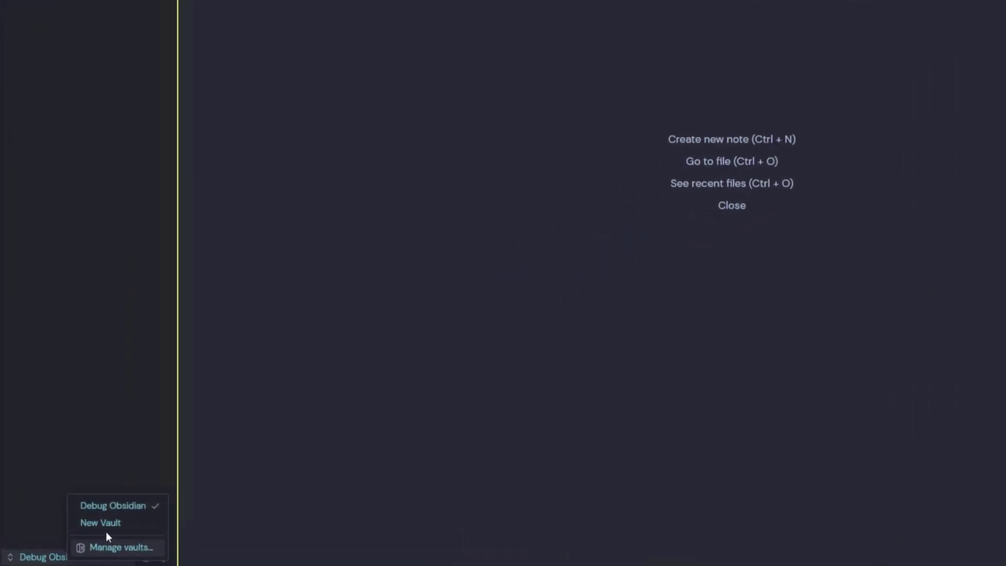
left_click(105, 530)
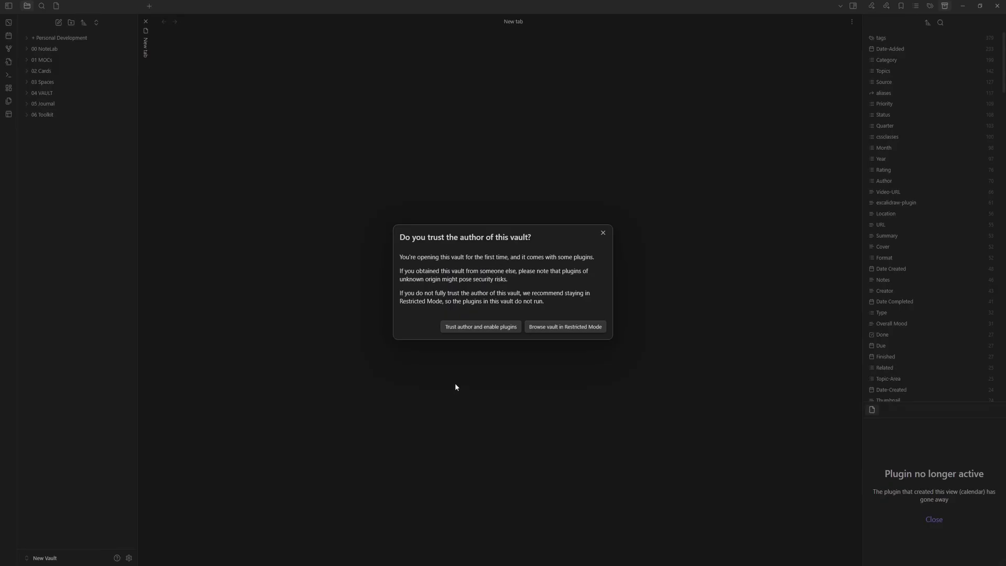
left_click(470, 327)
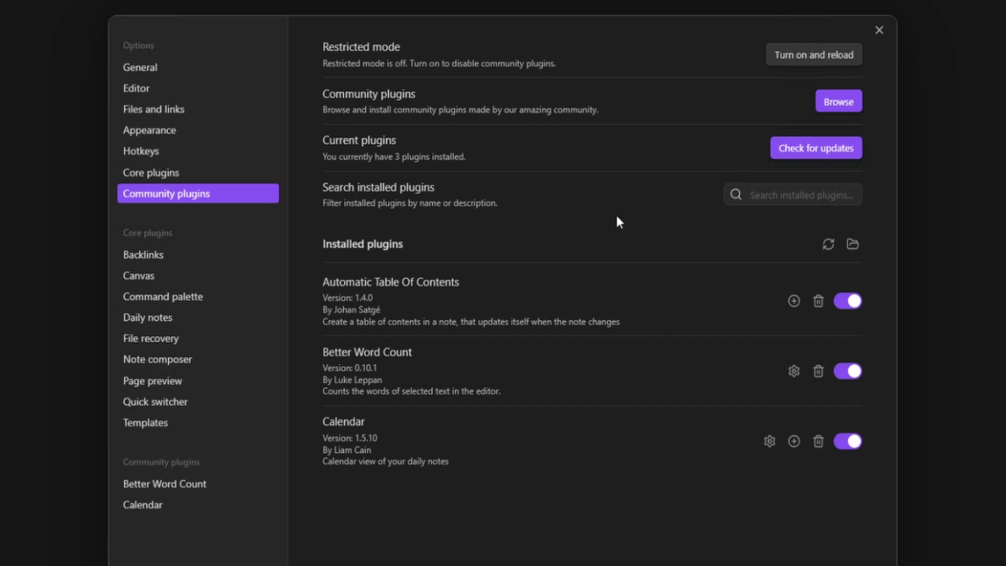
Search the community themes for "minima", and install and activate the Minimal theme in New Vault
left_click(835, 155)
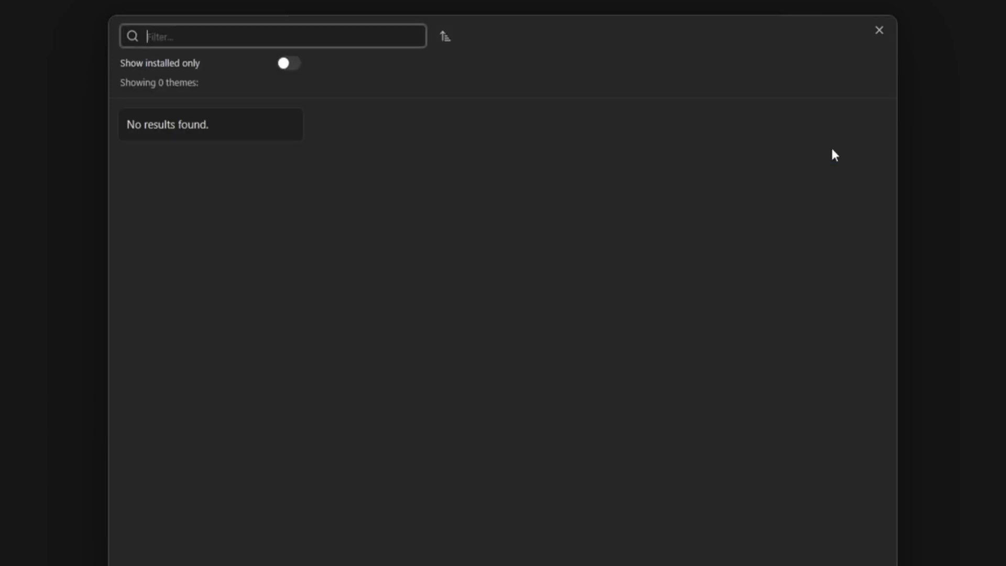
type("minima")
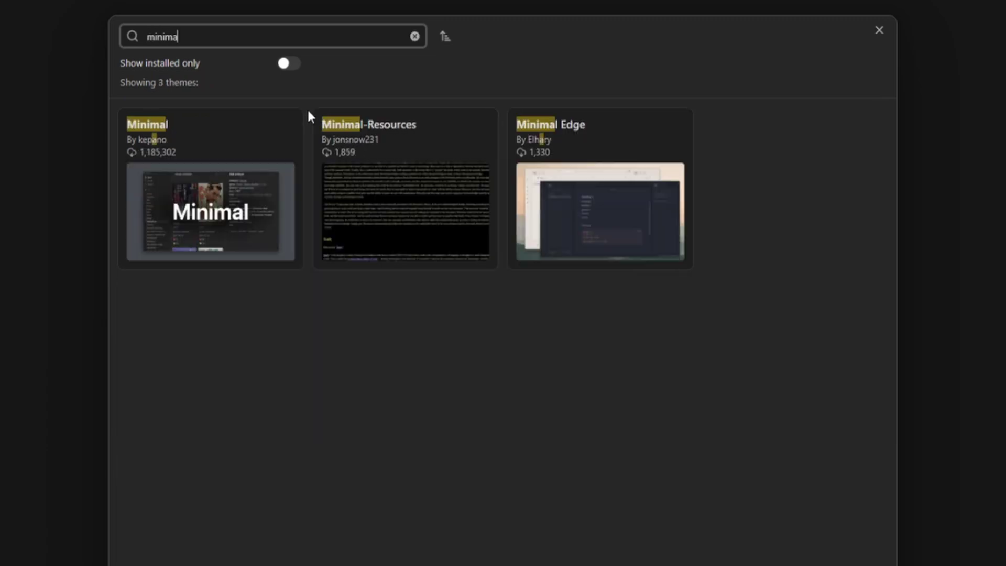
left_click(247, 181)
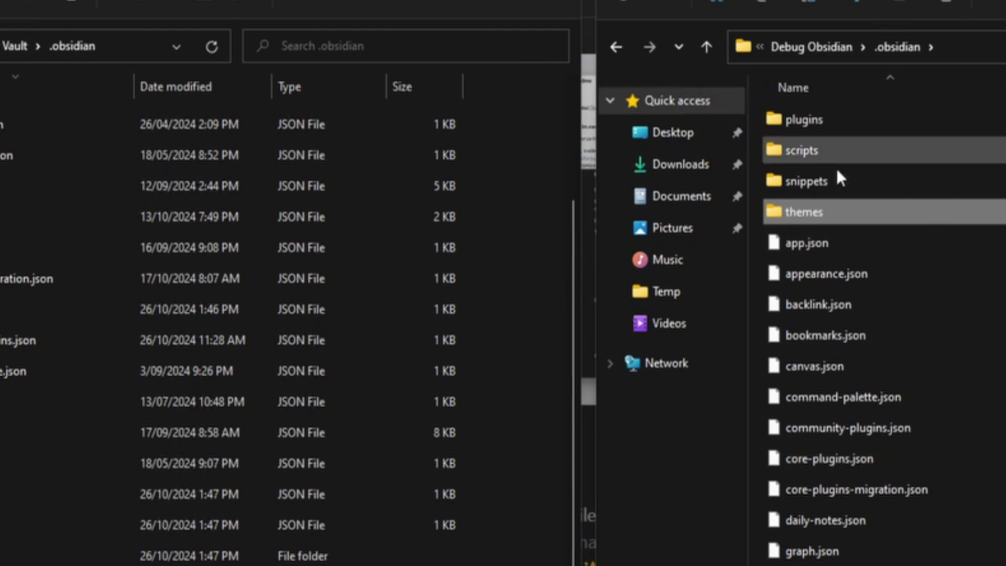
In File Explorer, select the snippets folder inside Debug Obsidian's .obsidian folder
left_click(809, 185)
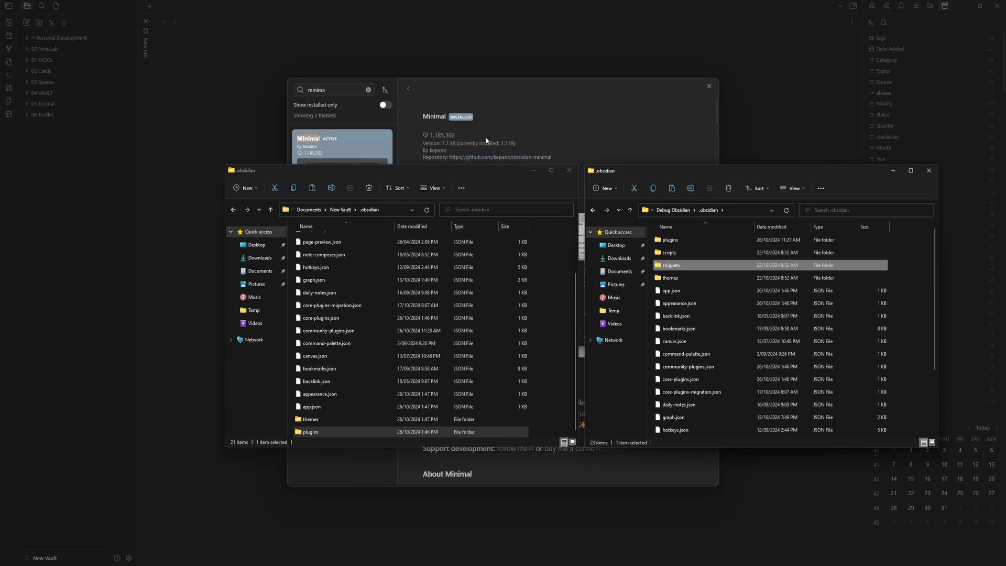
mouse_move(530, 562)
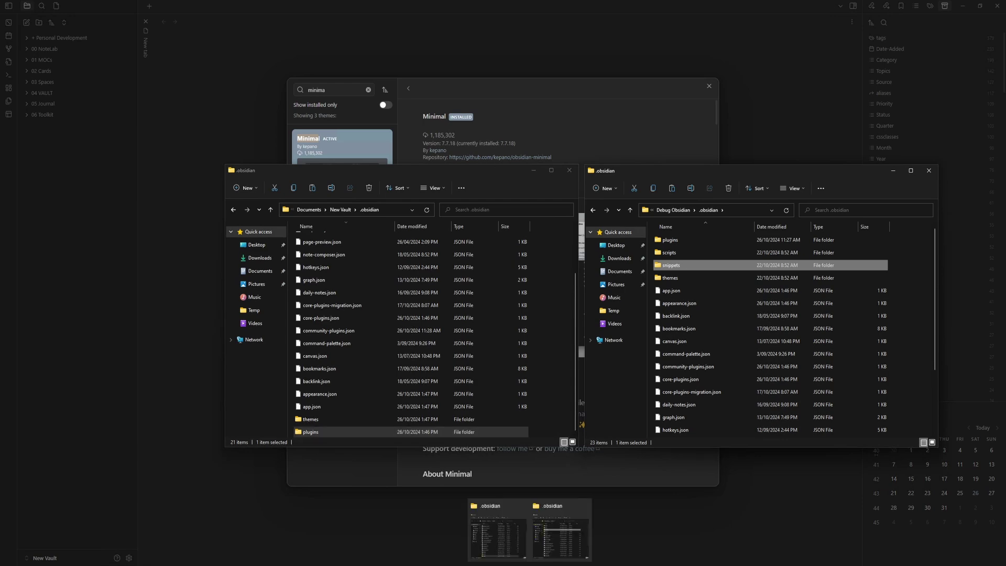